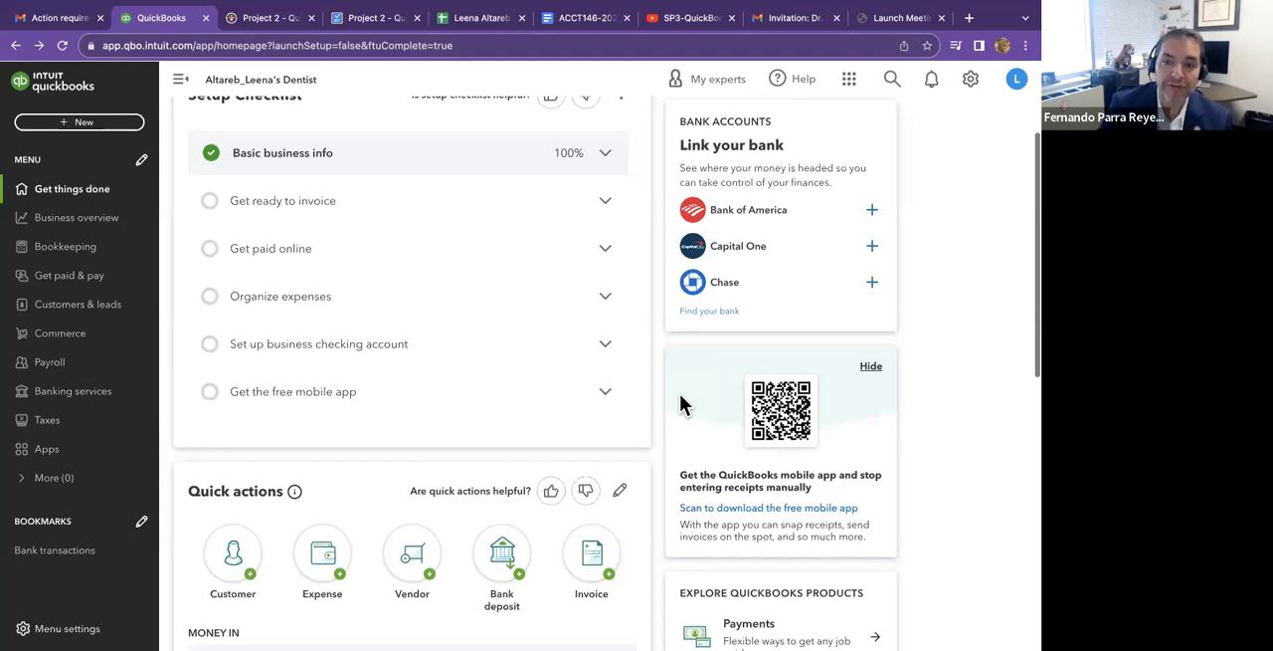
Start personalizing the invoice template from the Get ready to invoice checklist and upload IMG_3562.jpg as its logo.
{"action": "left_click", "coordinate": [605, 202]}
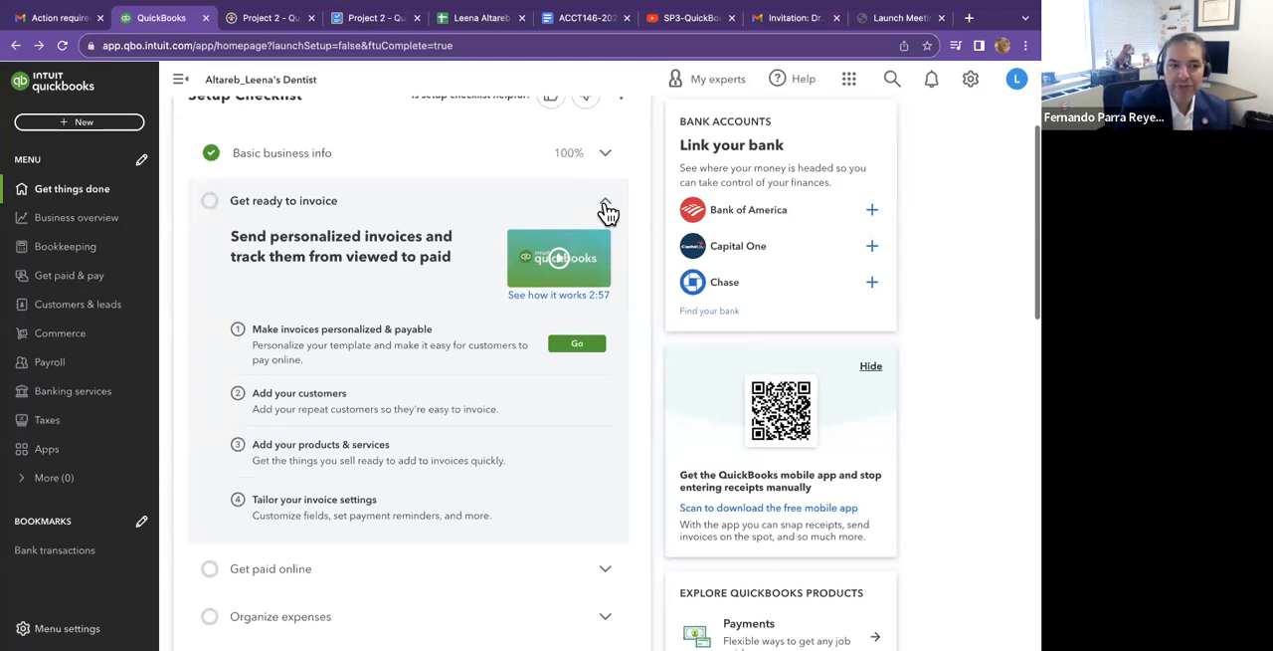
{"action": "left_click", "coordinate": [577, 344]}
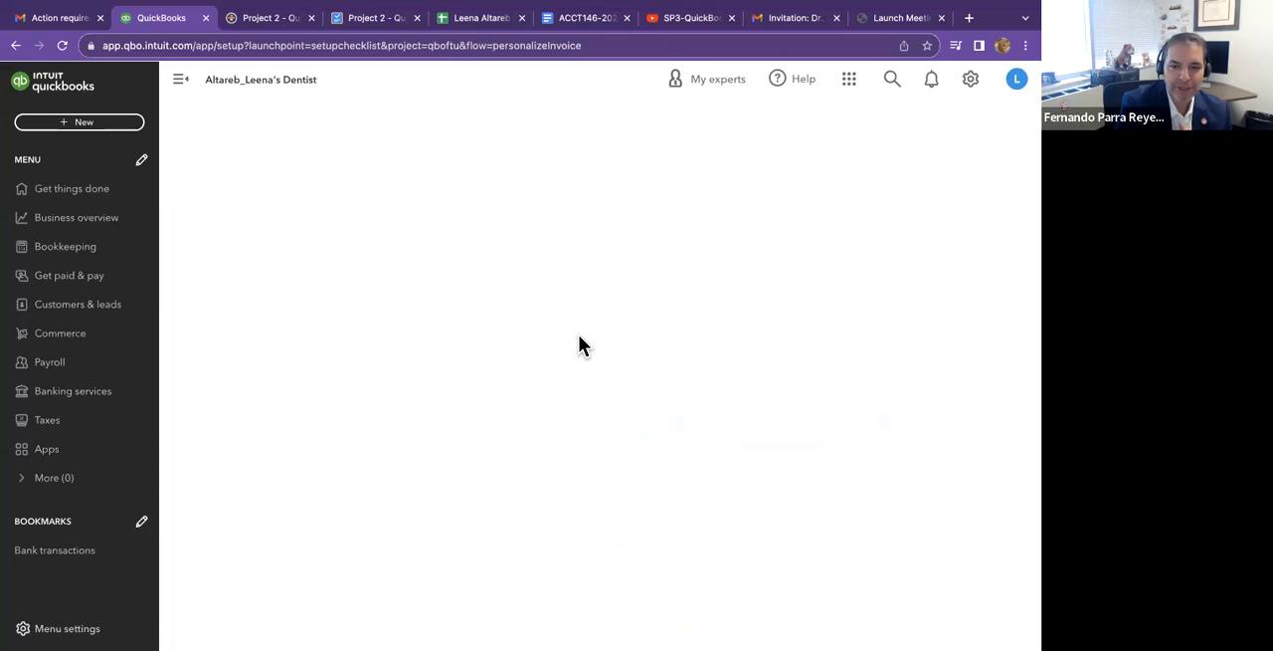
{"action": "scroll", "coordinate": [320, 258], "scroll_direction": "down", "scroll_amount": 1}
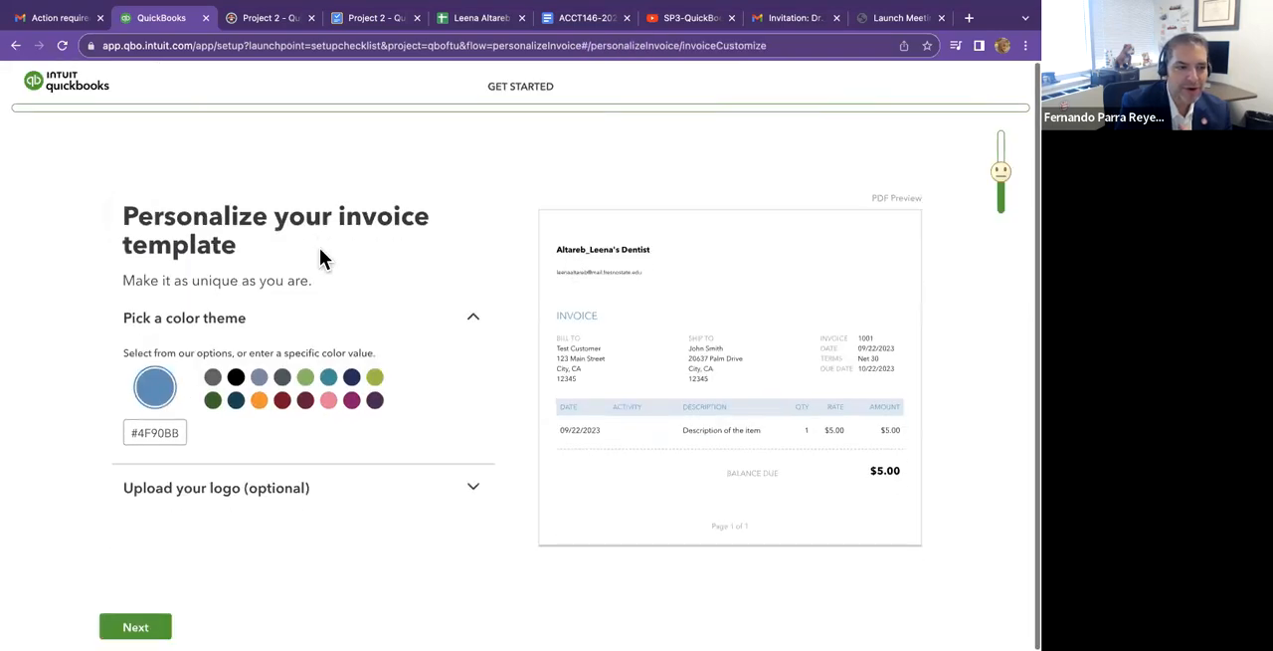
{"action": "left_click", "coordinate": [285, 498]}
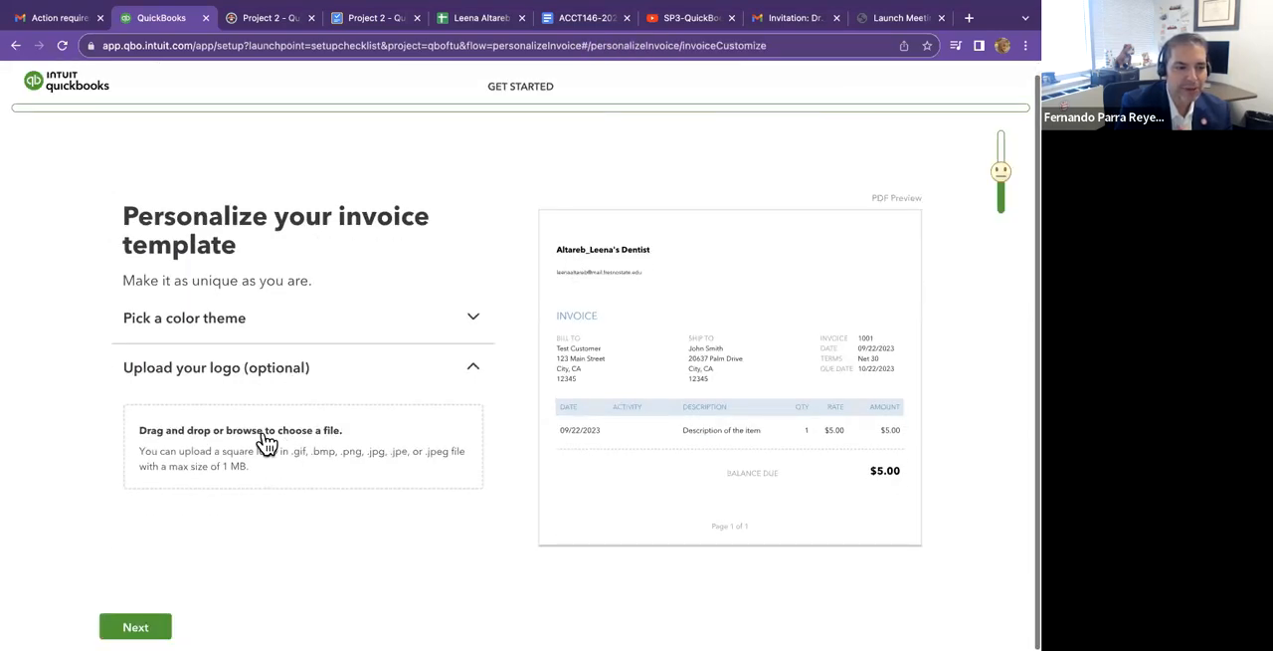
{"action": "left_click", "coordinate": [263, 432]}
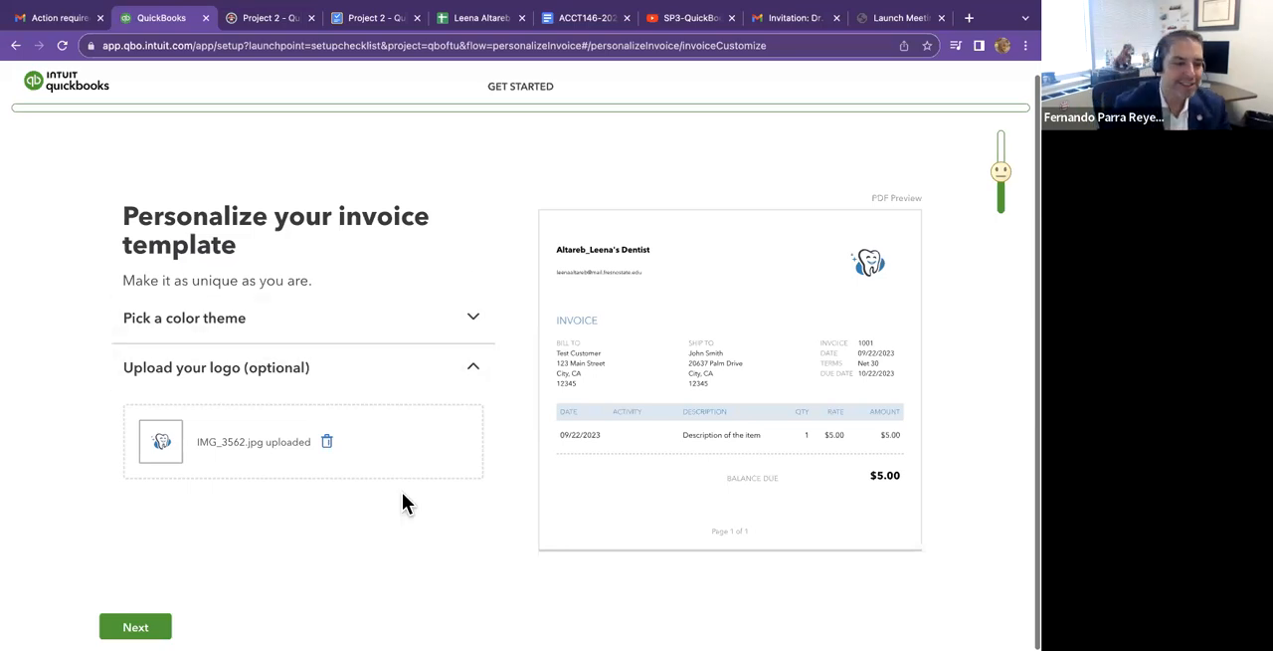
{"action": "left_click", "coordinate": [149, 627]}
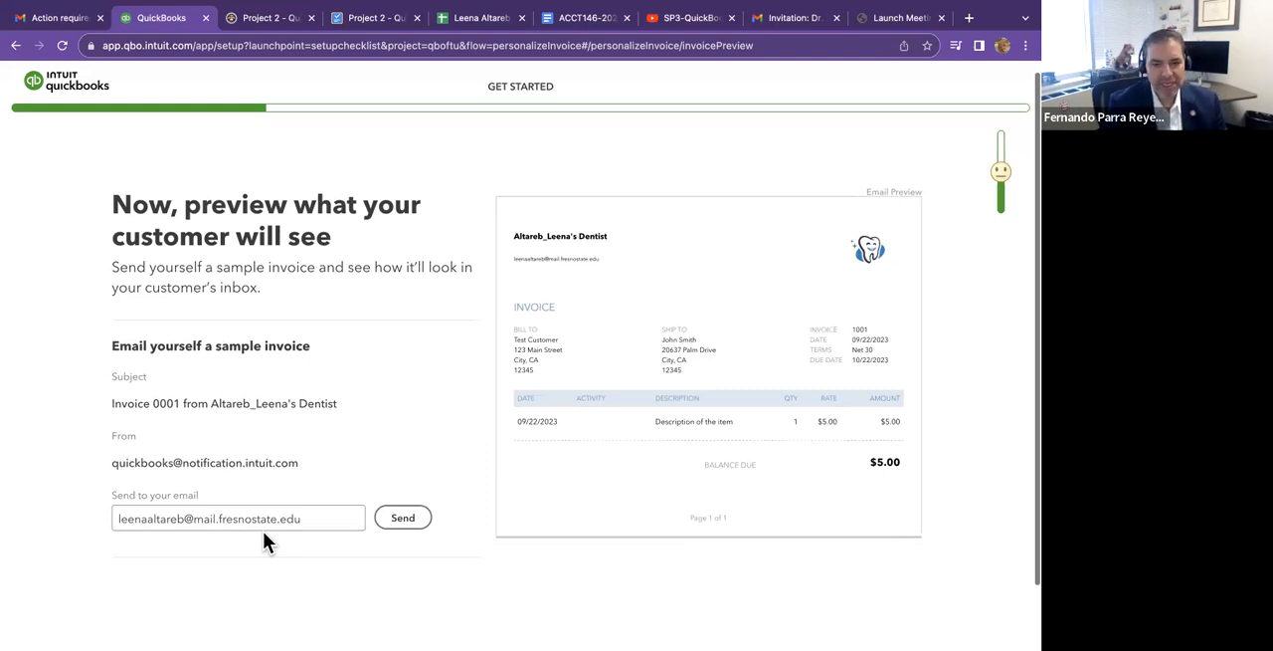
Email a sample invoice to the account owner's address and review the invoice preview.
{"action": "left_click", "coordinate": [405, 519]}
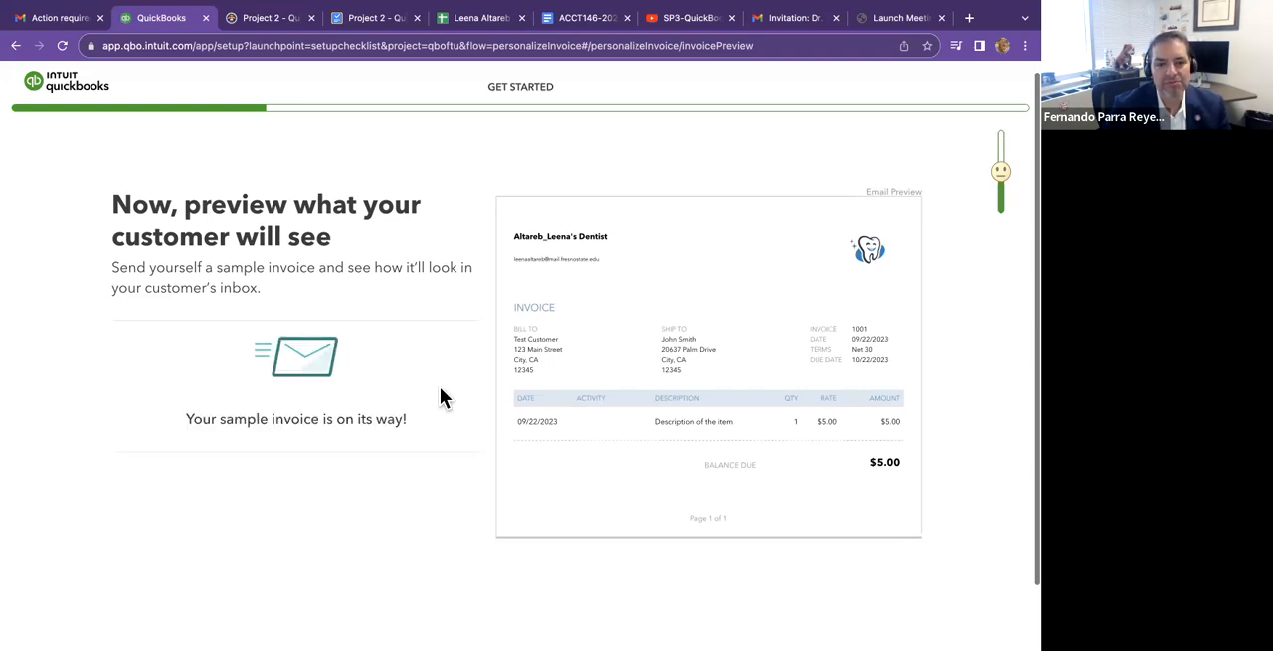
{"action": "scroll", "coordinate": [370, 386], "scroll_direction": "down", "scroll_amount": 1}
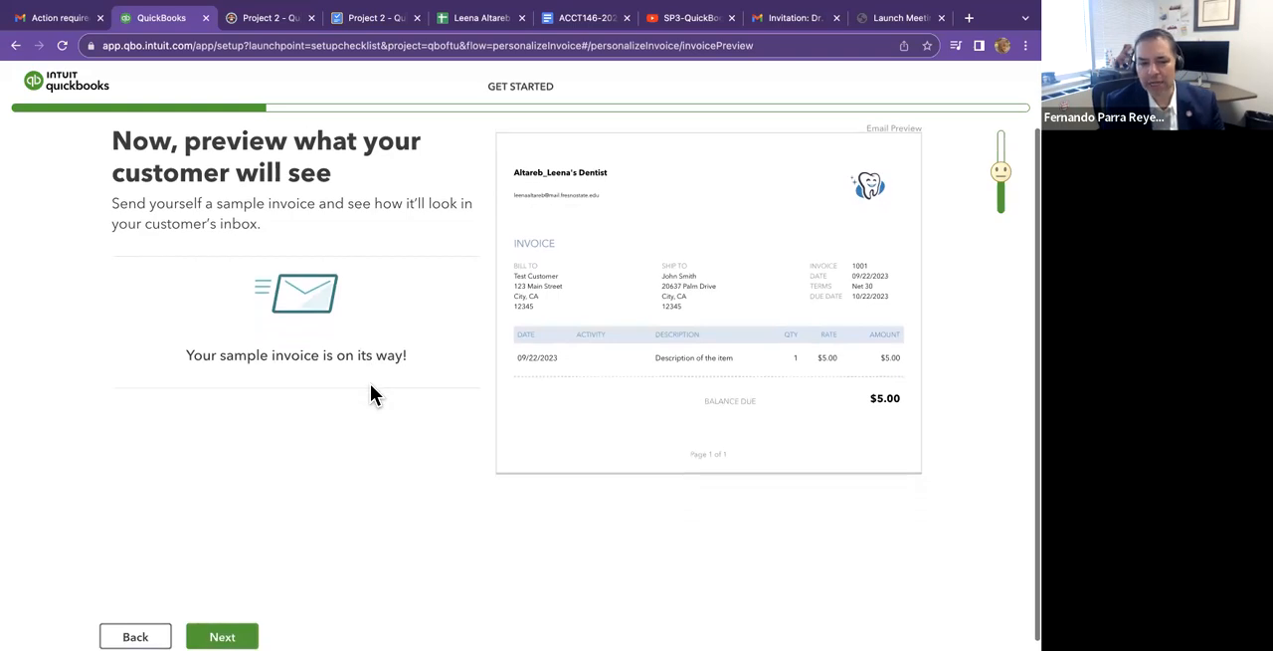
{"action": "scroll", "coordinate": [371, 393], "scroll_direction": "up", "scroll_amount": 1}
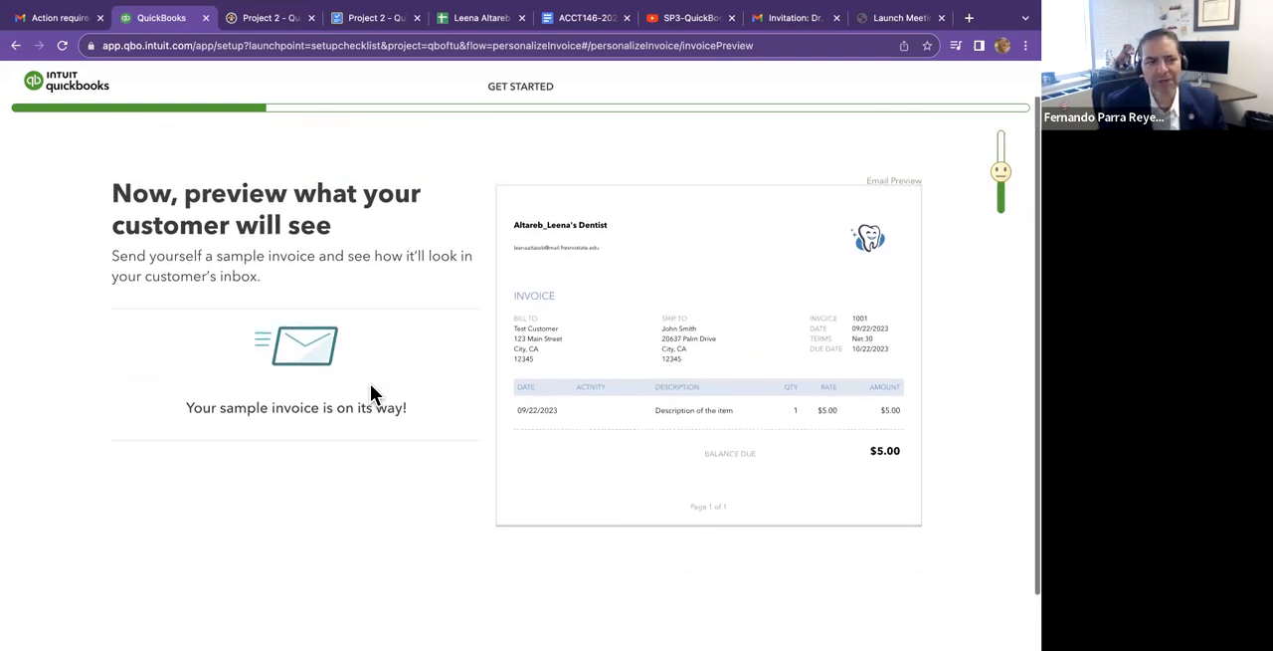
{"action": "scroll", "coordinate": [370, 393], "scroll_direction": "up", "scroll_amount": 1}
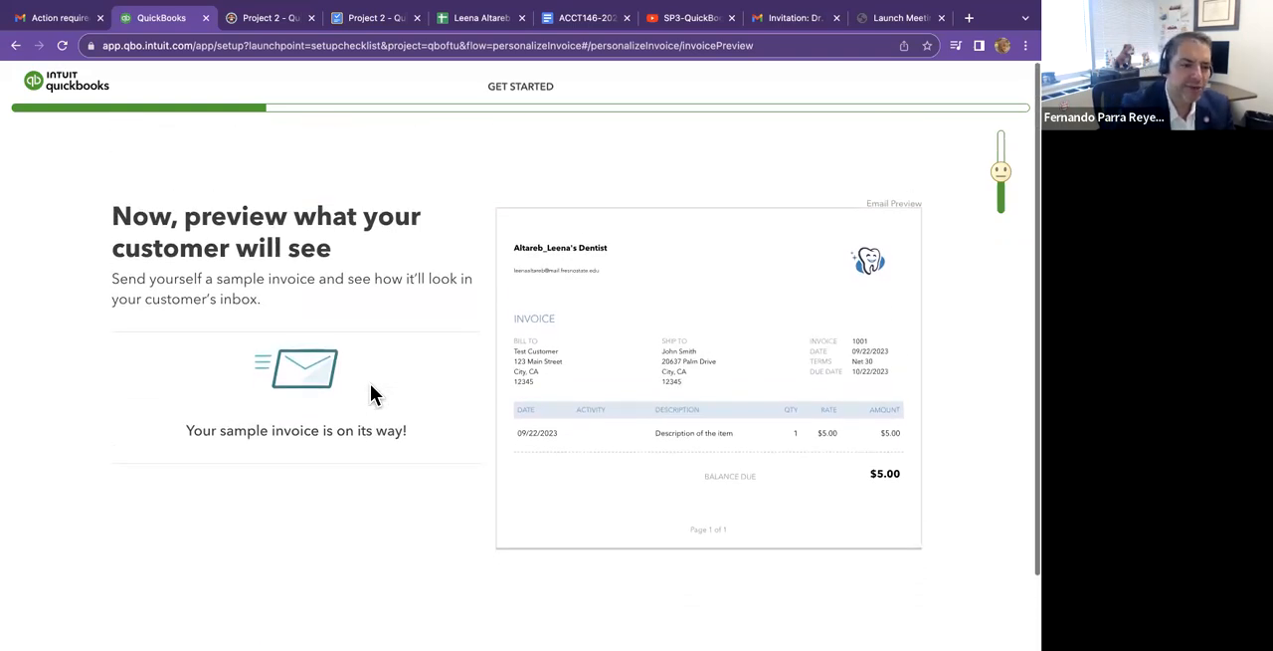
{"action": "scroll", "coordinate": [370, 393], "scroll_direction": "down", "scroll_amount": 2}
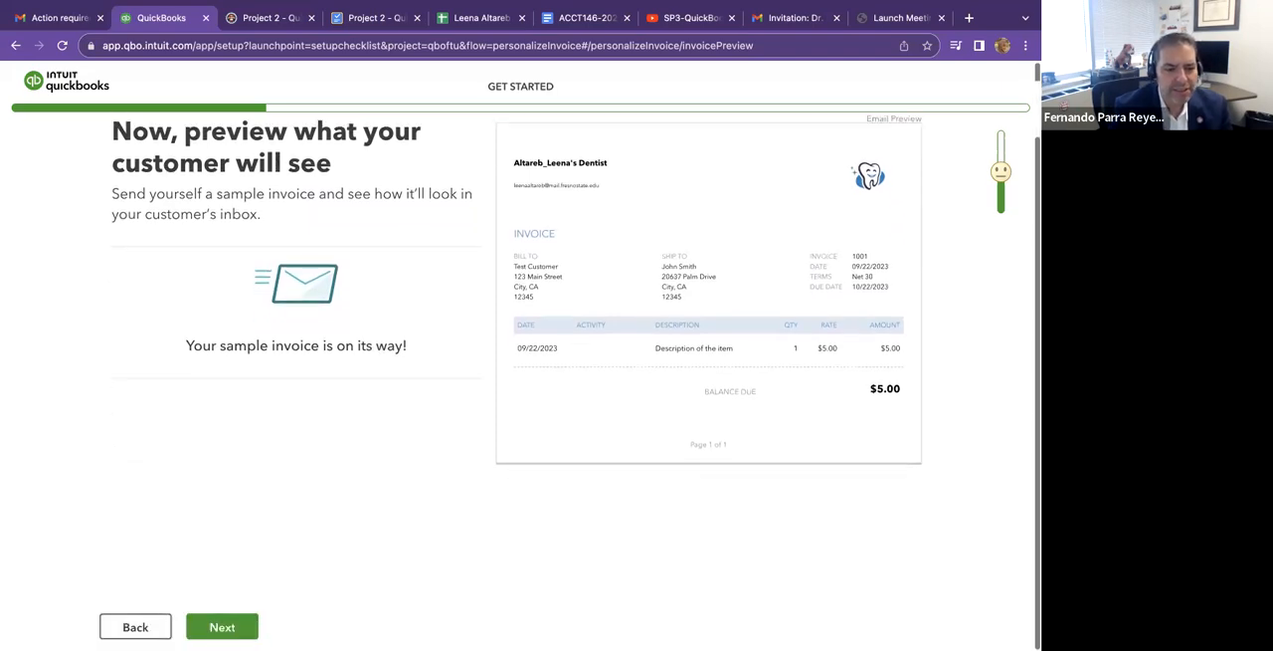
Complete the invoice personalization, skipping the online payments setup for now.
{"action": "left_click", "coordinate": [222, 625]}
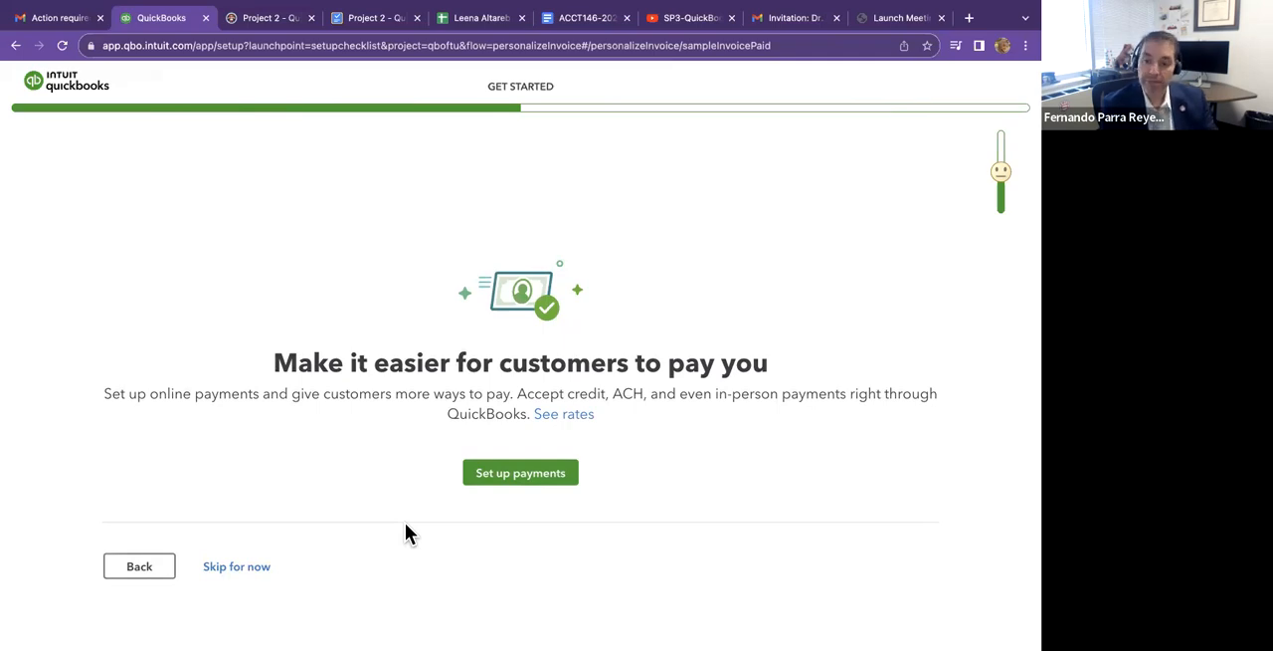
{"action": "left_click", "coordinate": [255, 565]}
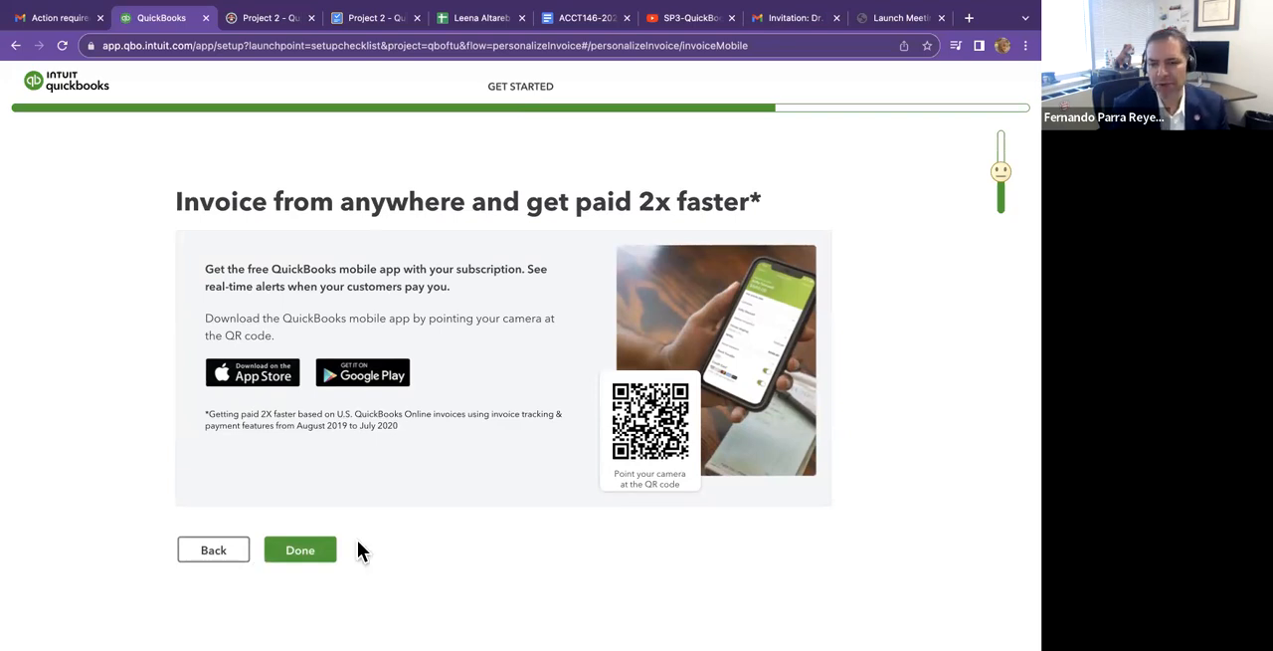
{"action": "left_click", "coordinate": [301, 550]}
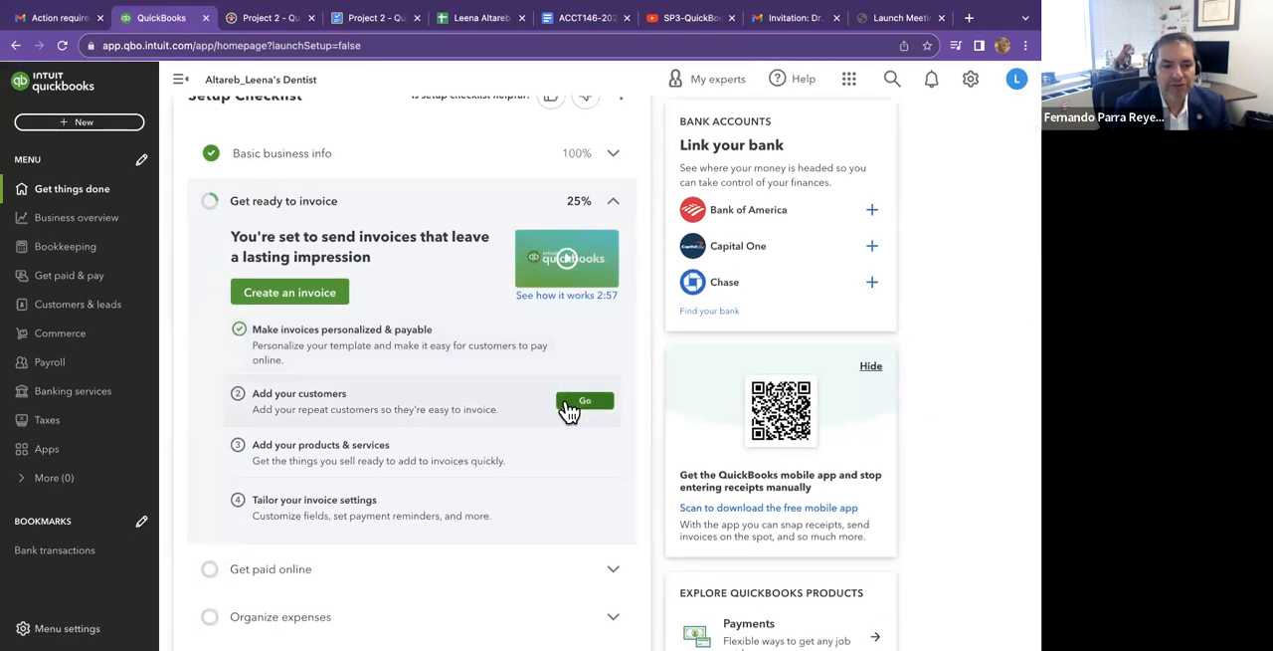
Go to the customers list through the Add your customers checklist task and look at the Sample Customer record.
{"action": "left_click", "coordinate": [586, 408]}
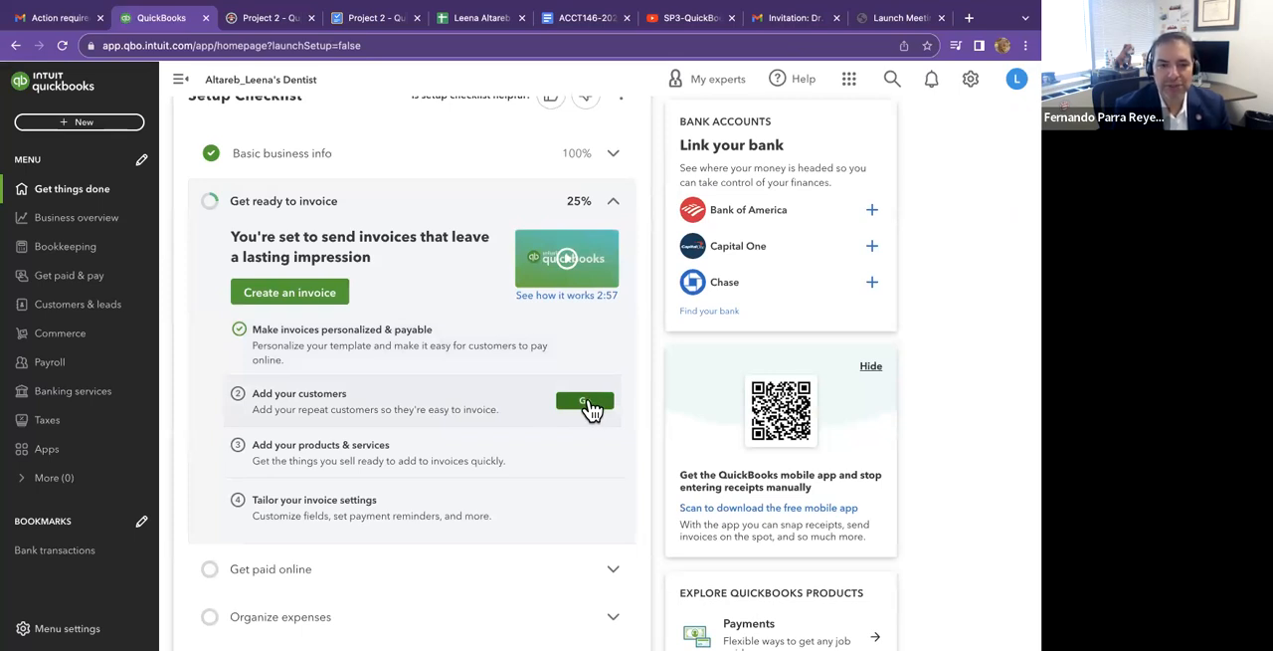
{"action": "left_click", "coordinate": [590, 408]}
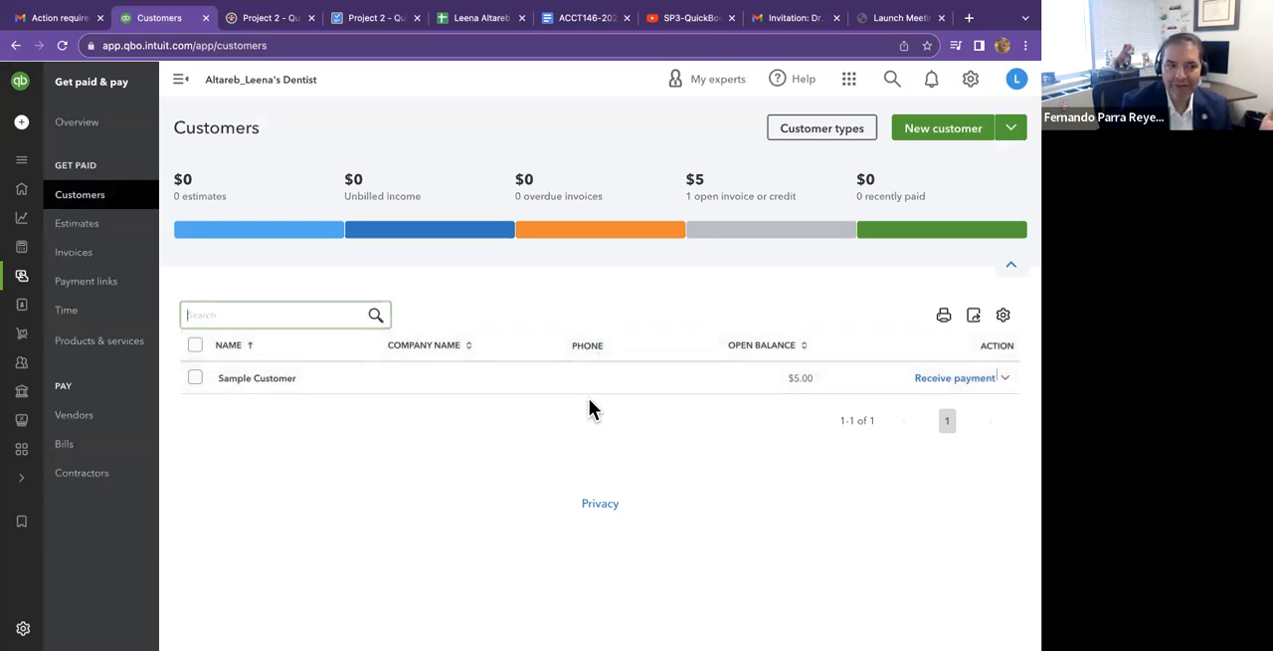
{"action": "left_click", "coordinate": [248, 379]}
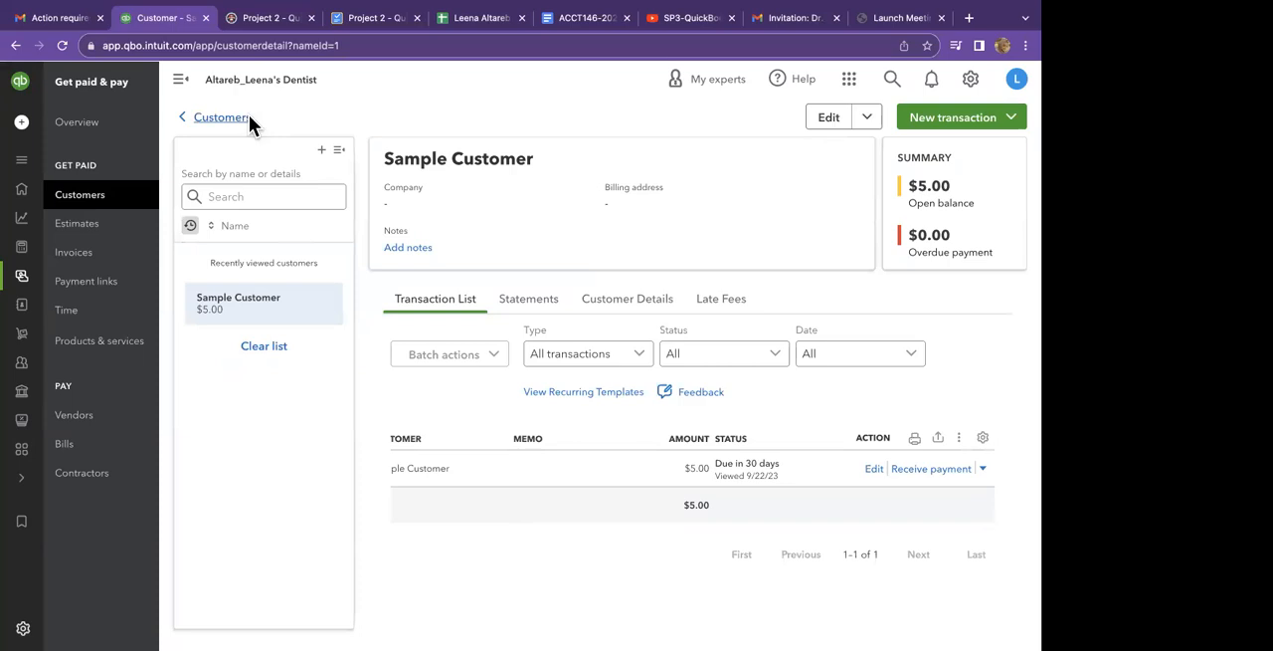
{"action": "left_click", "coordinate": [249, 116]}
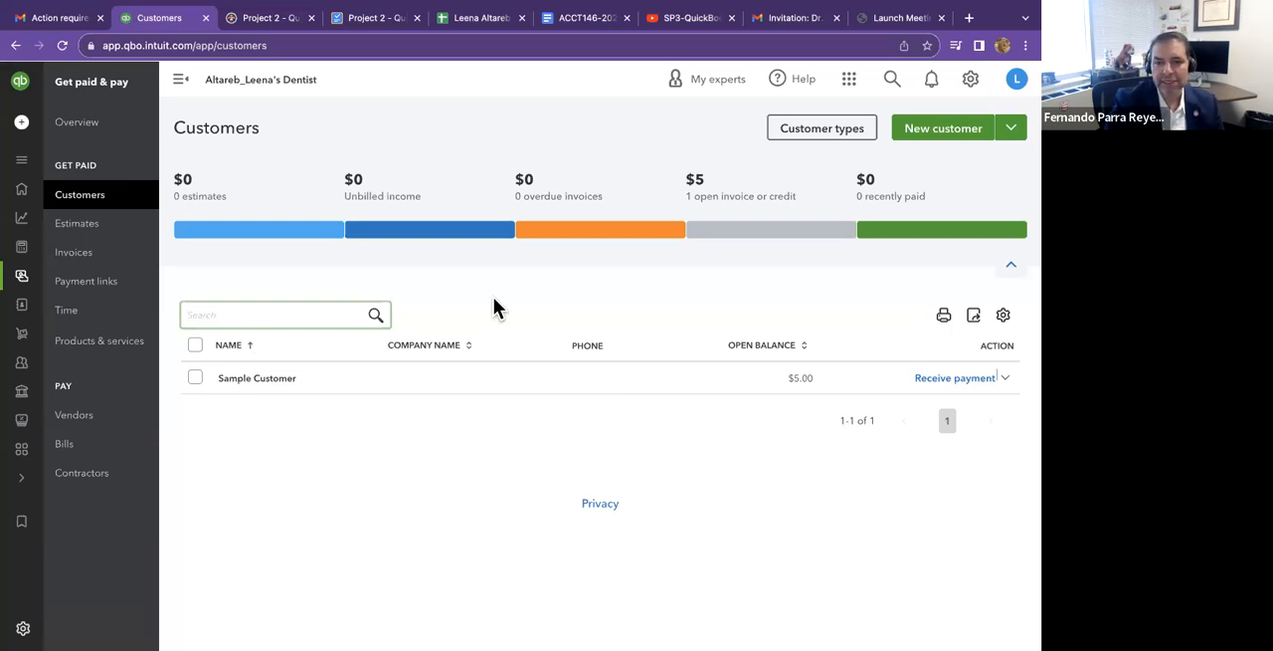
Create a new customer and enter the customer's first and last name.
{"action": "left_click", "coordinate": [958, 130]}
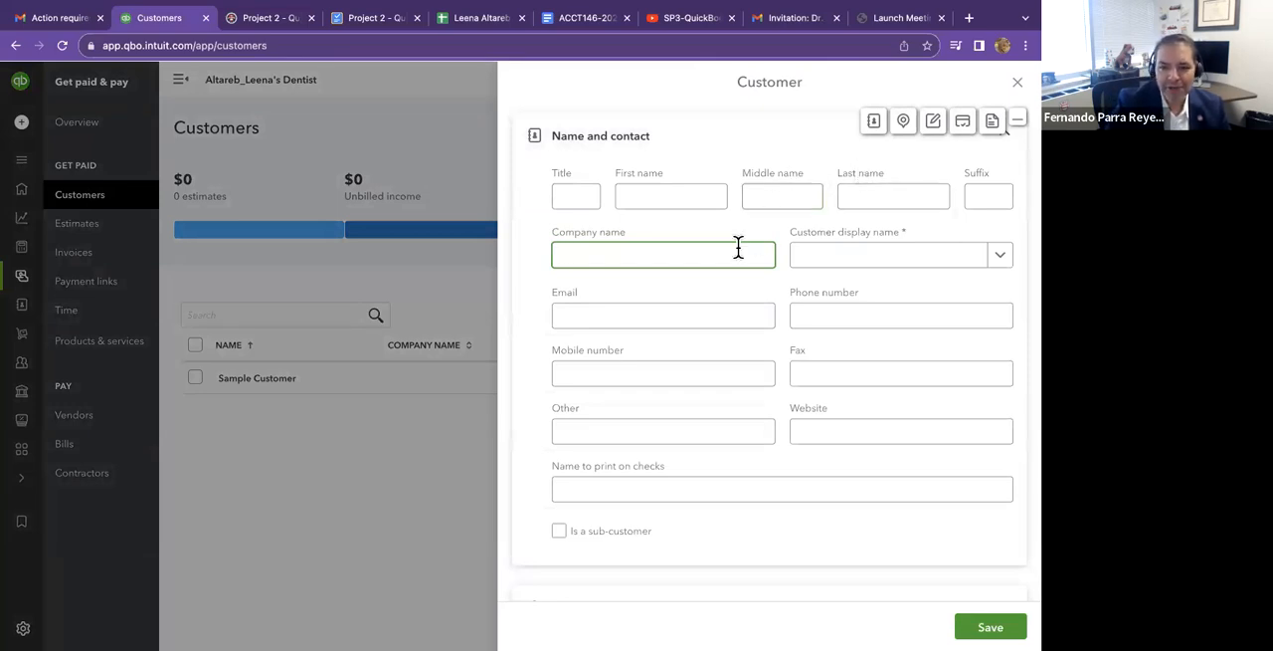
{"action": "left_click", "coordinate": [696, 205]}
{"action": "type", "text": "Ki"}
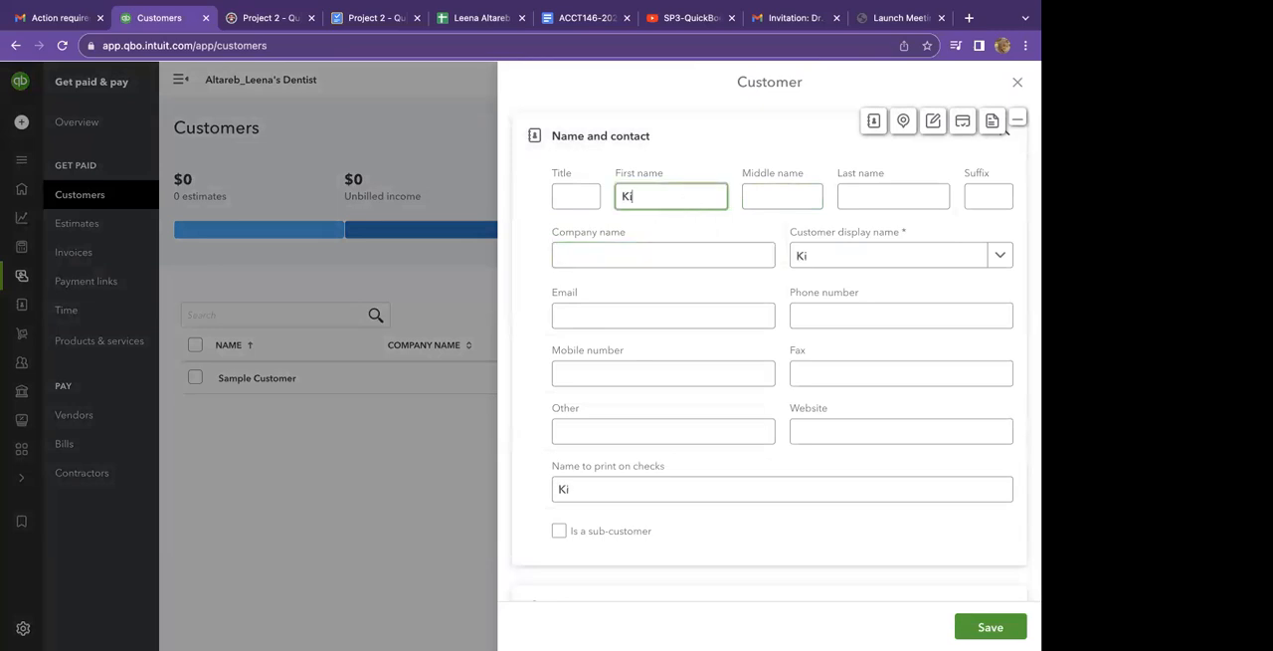
{"action": "type", "text": "m"}
{"action": "left_click", "coordinate": [857, 191]}
{"action": "type", "text": "K"}
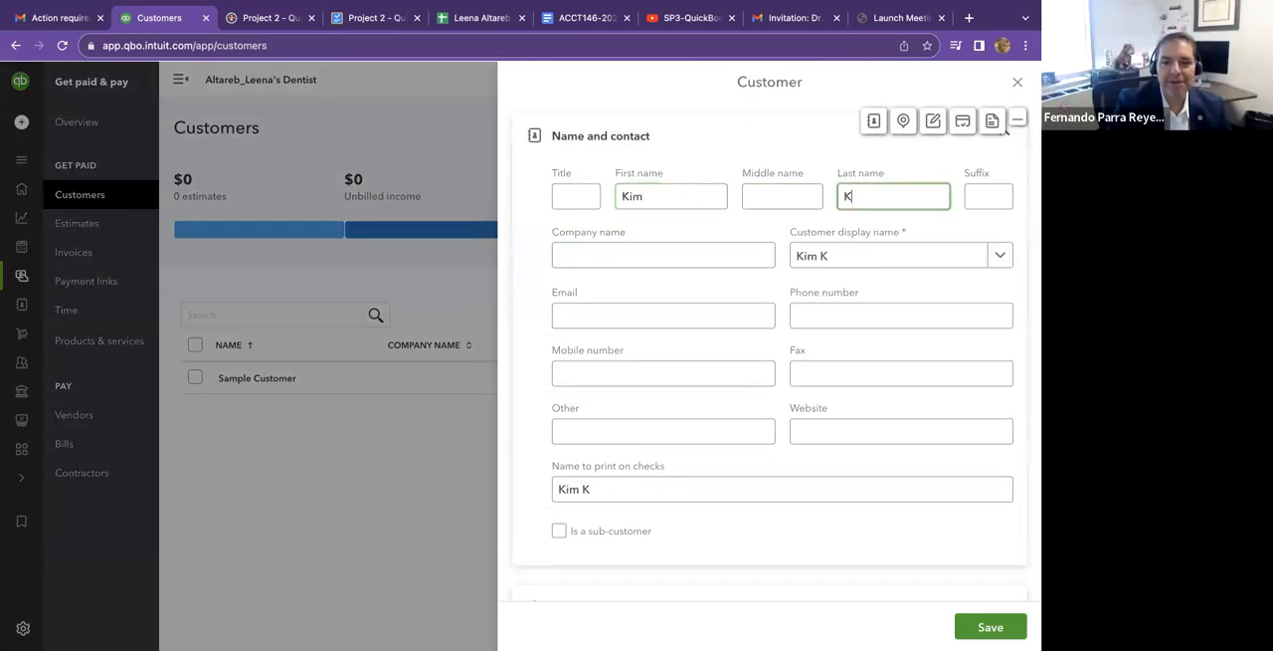
{"action": "type", "text": "ardas"}
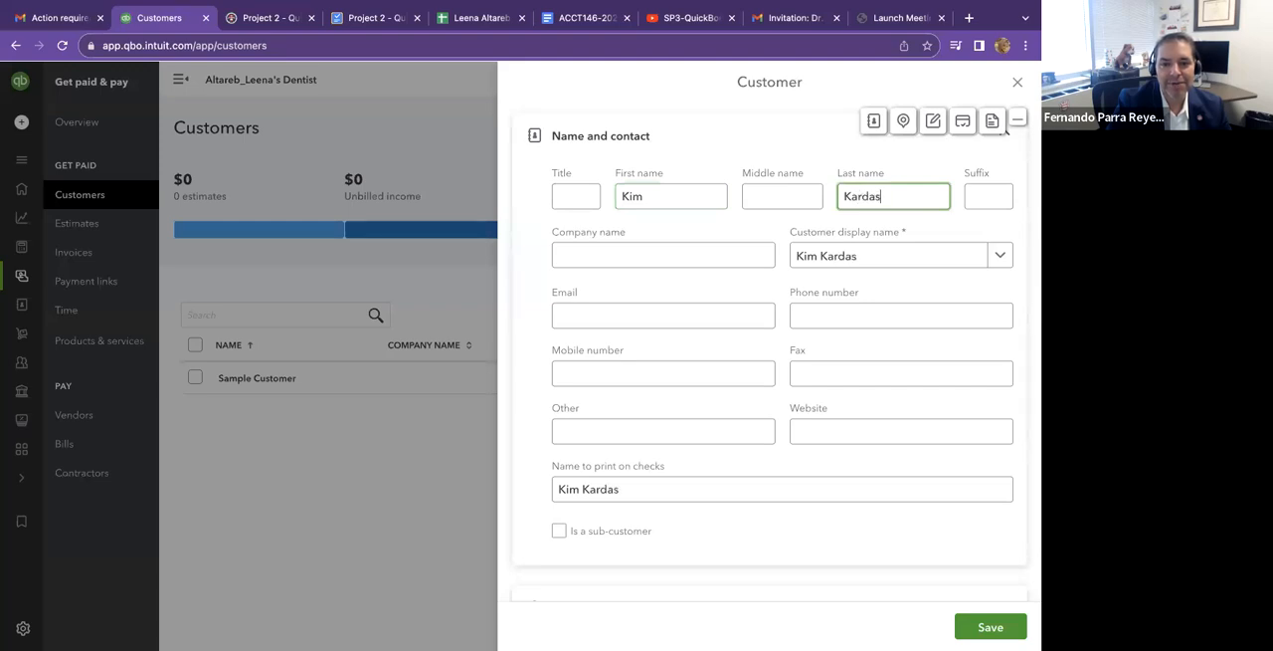
{"action": "type", "text": "ian"}
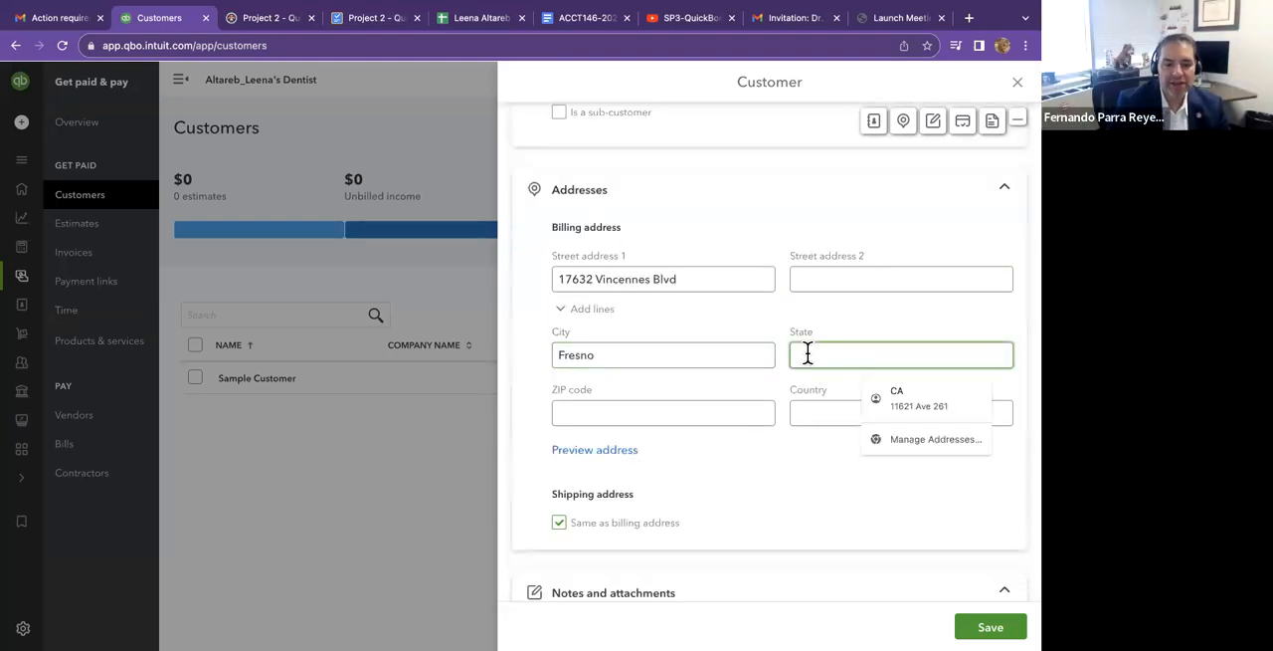
Fill in the customer's billing address, copying the ZIP code from cell J37 of the QuickBooks setup spreadsheet.
{"action": "type", "text": "CA"}
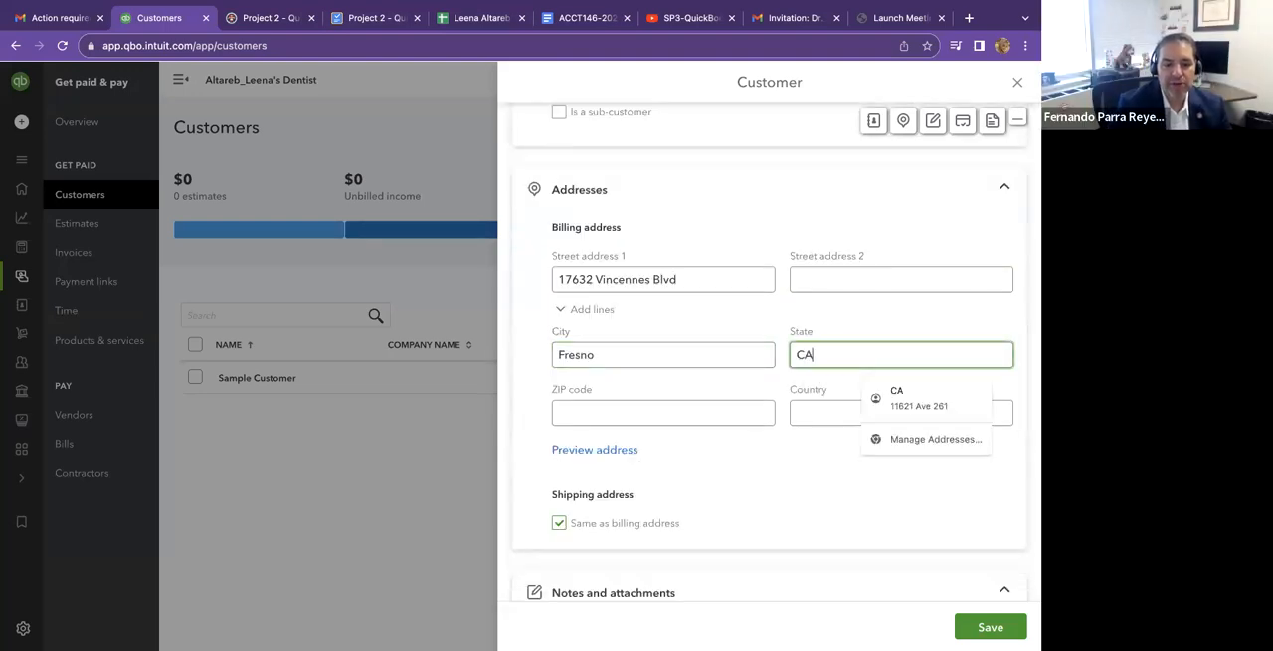
{"action": "left_click", "coordinate": [697, 412]}
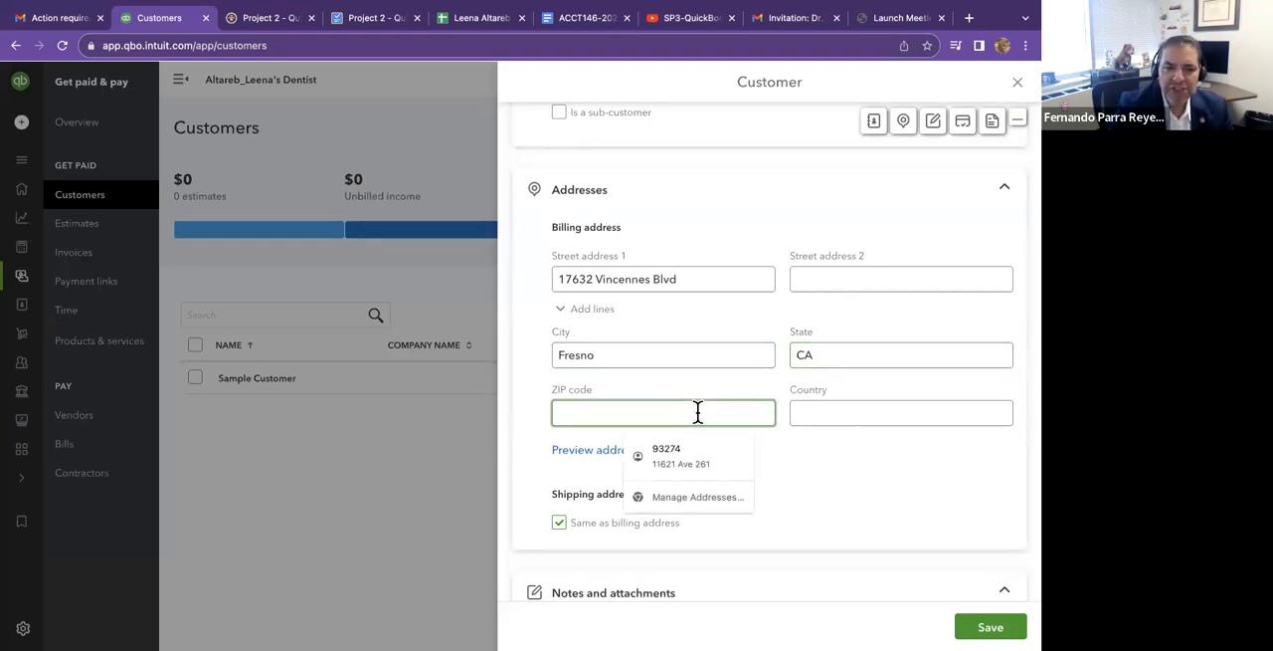
{"action": "left_click", "coordinate": [466, 24]}
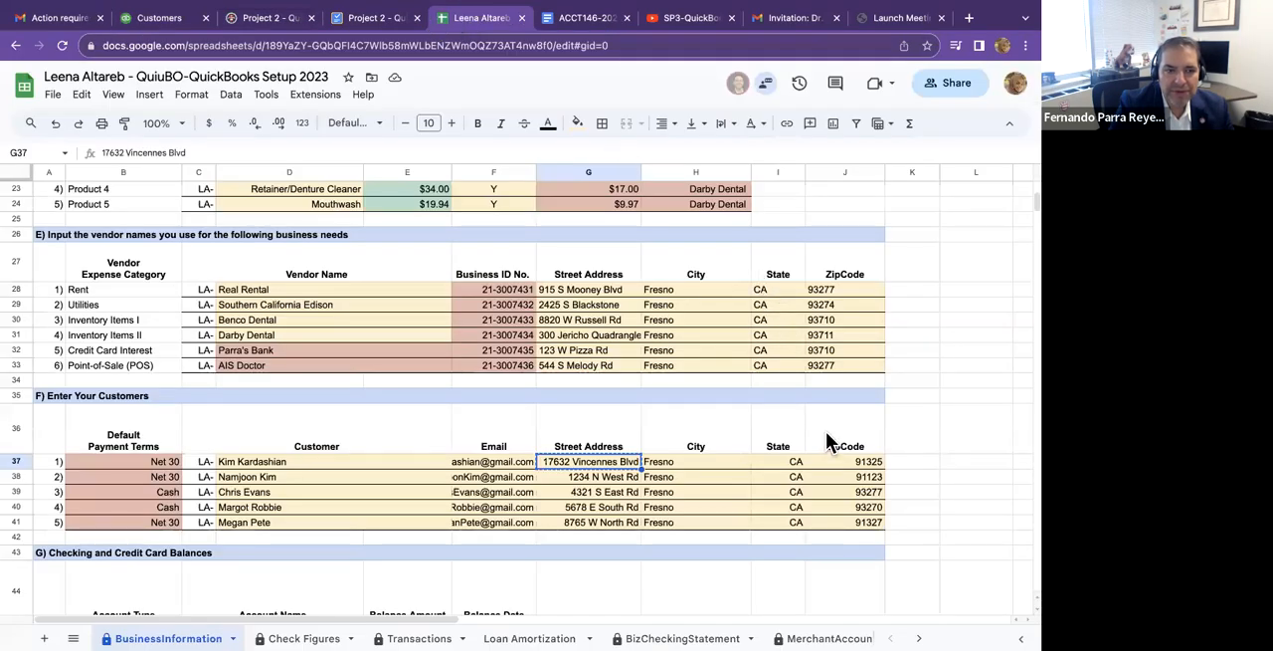
{"action": "right_click", "coordinate": [837, 461]}
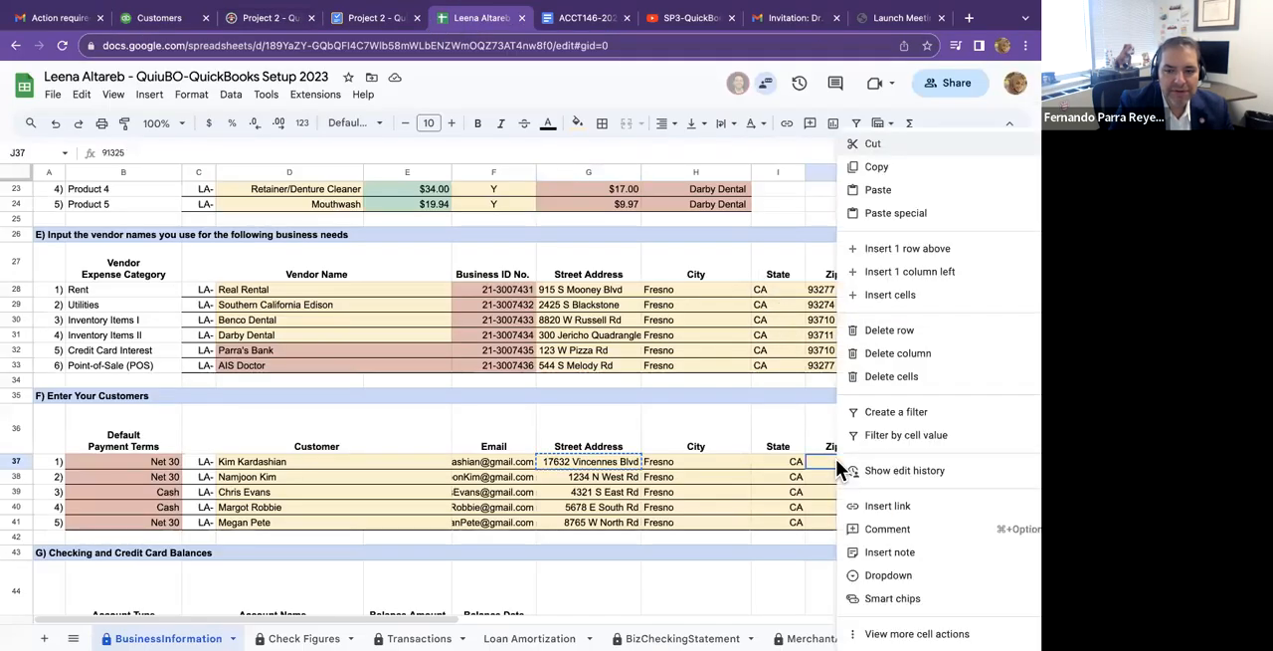
{"action": "left_click", "coordinate": [876, 166]}
{"action": "left_click", "coordinate": [159, 17]}
{"action": "key", "text": "super+v"}
{"action": "left_click", "coordinate": [756, 475]}
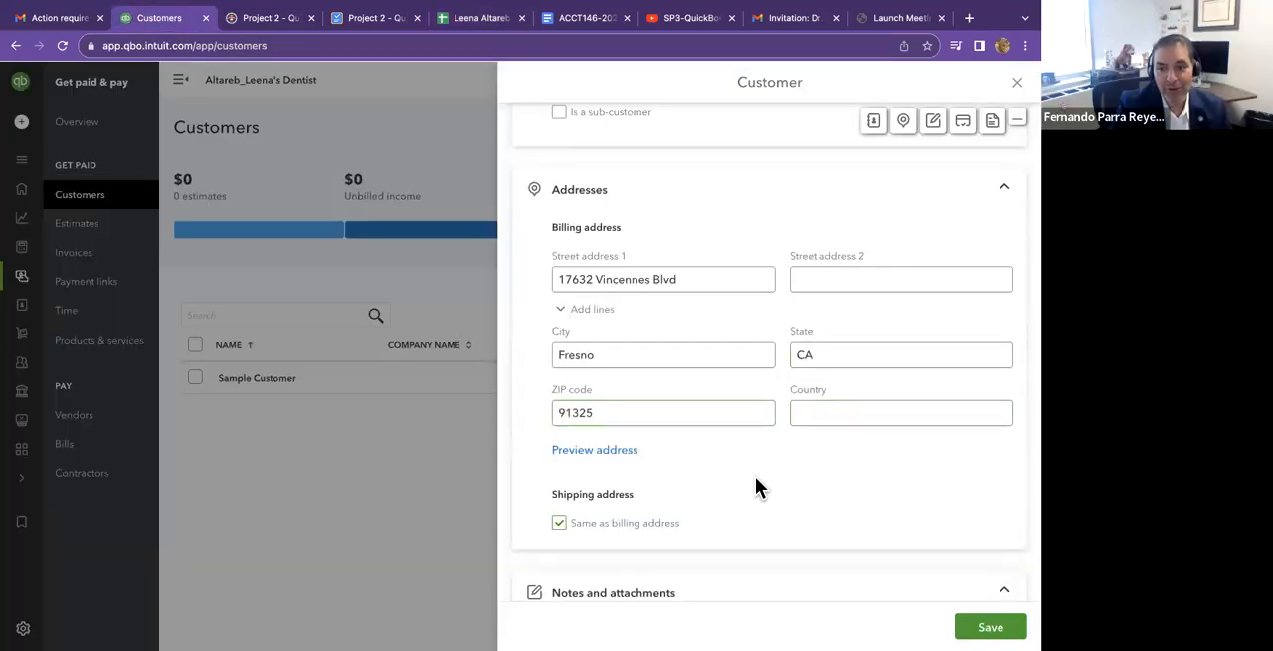
Save the new customer with the default payment and additional info settings, and return to the customers list.
{"action": "scroll", "coordinate": [755, 478], "scroll_direction": "down", "scroll_amount": 3}
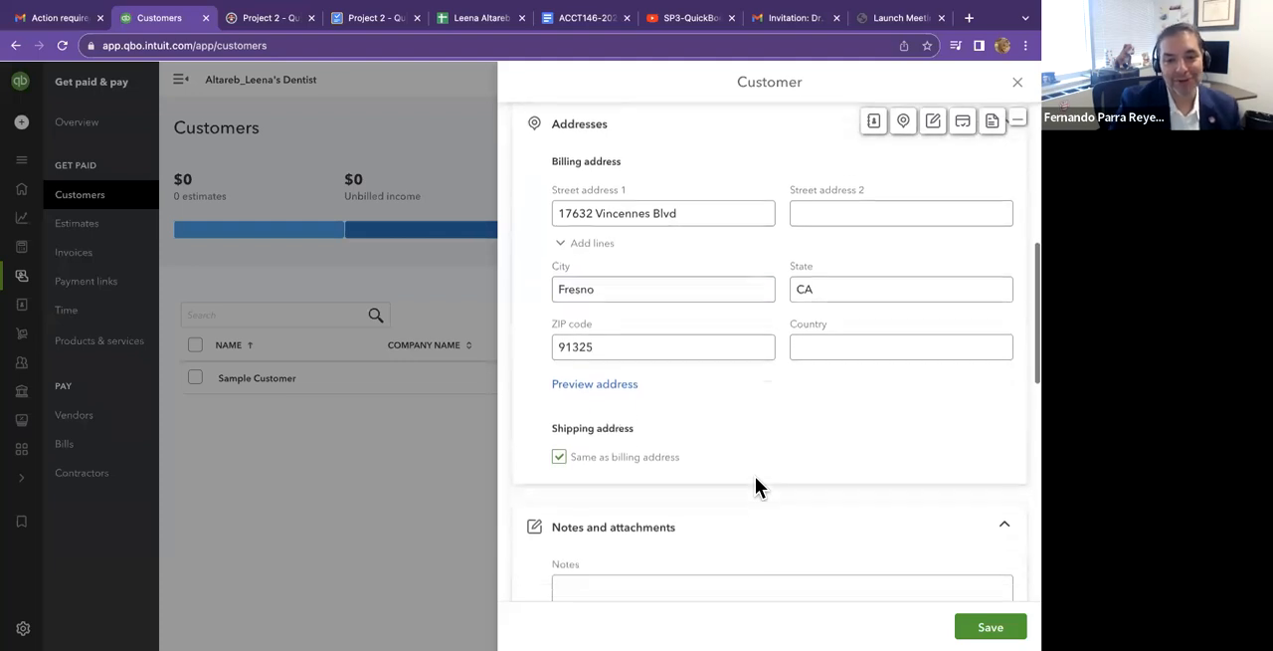
{"action": "scroll", "coordinate": [745, 415], "scroll_direction": "down", "scroll_amount": 3}
{"action": "left_click", "coordinate": [745, 416]}
{"action": "scroll", "coordinate": [746, 423], "scroll_direction": "down", "scroll_amount": 5}
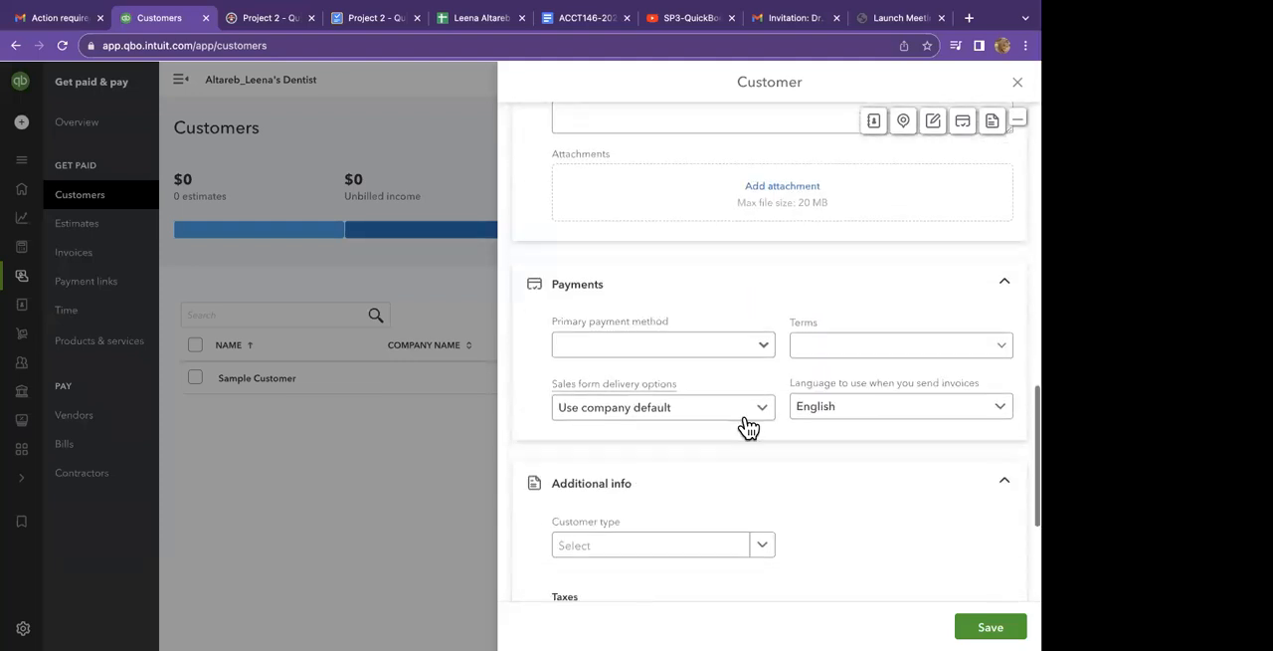
{"action": "scroll", "coordinate": [748, 428], "scroll_direction": "down", "scroll_amount": 2}
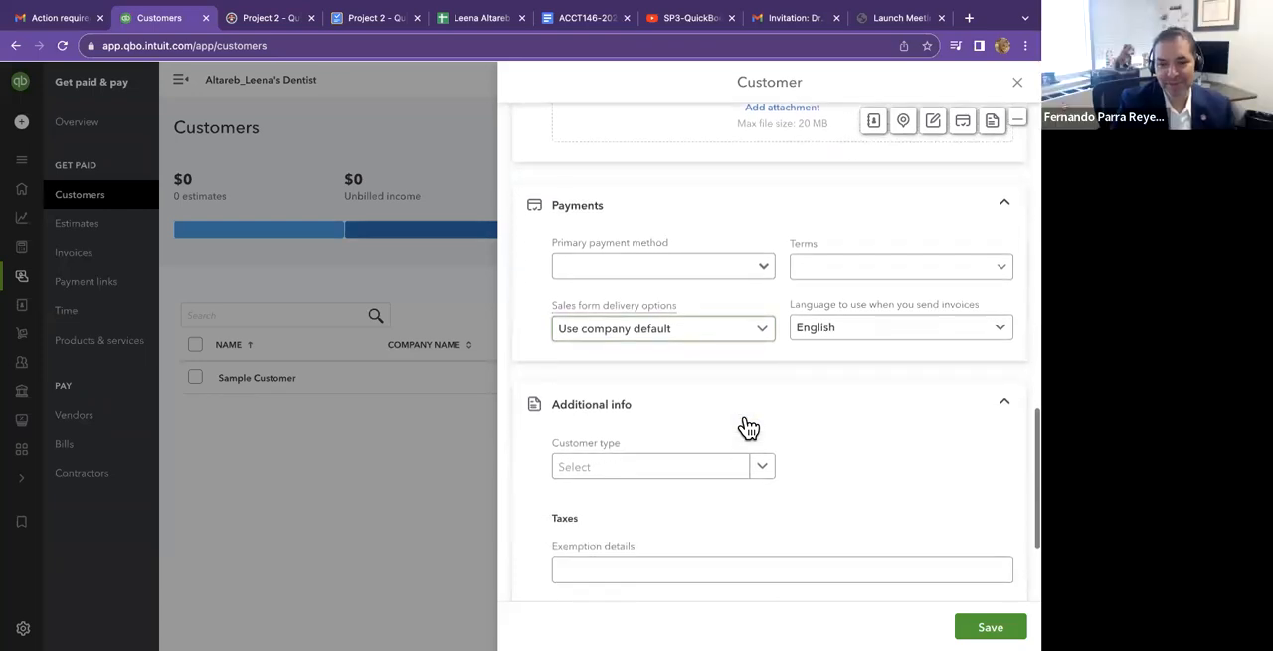
{"action": "scroll", "coordinate": [745, 418], "scroll_direction": "down", "scroll_amount": 1}
{"action": "scroll", "coordinate": [745, 418], "scroll_direction": "up", "scroll_amount": 3}
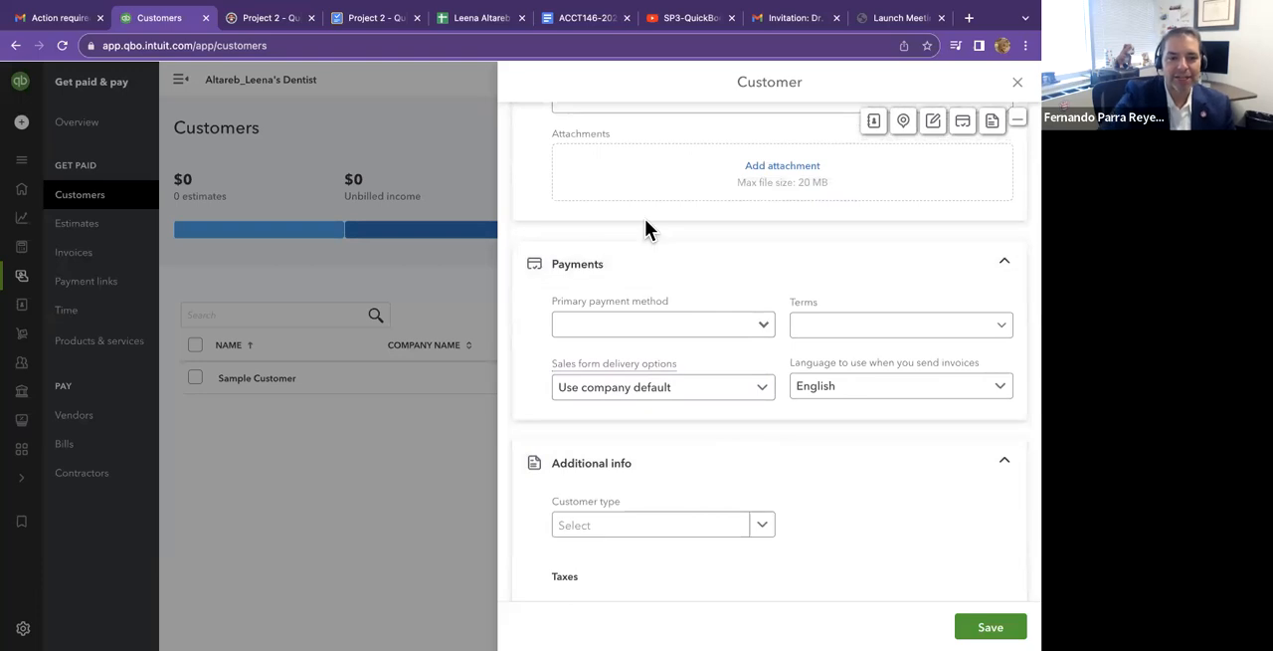
{"action": "scroll", "coordinate": [646, 221], "scroll_direction": "down", "scroll_amount": 1}
{"action": "scroll", "coordinate": [645, 221], "scroll_direction": "down", "scroll_amount": 1}
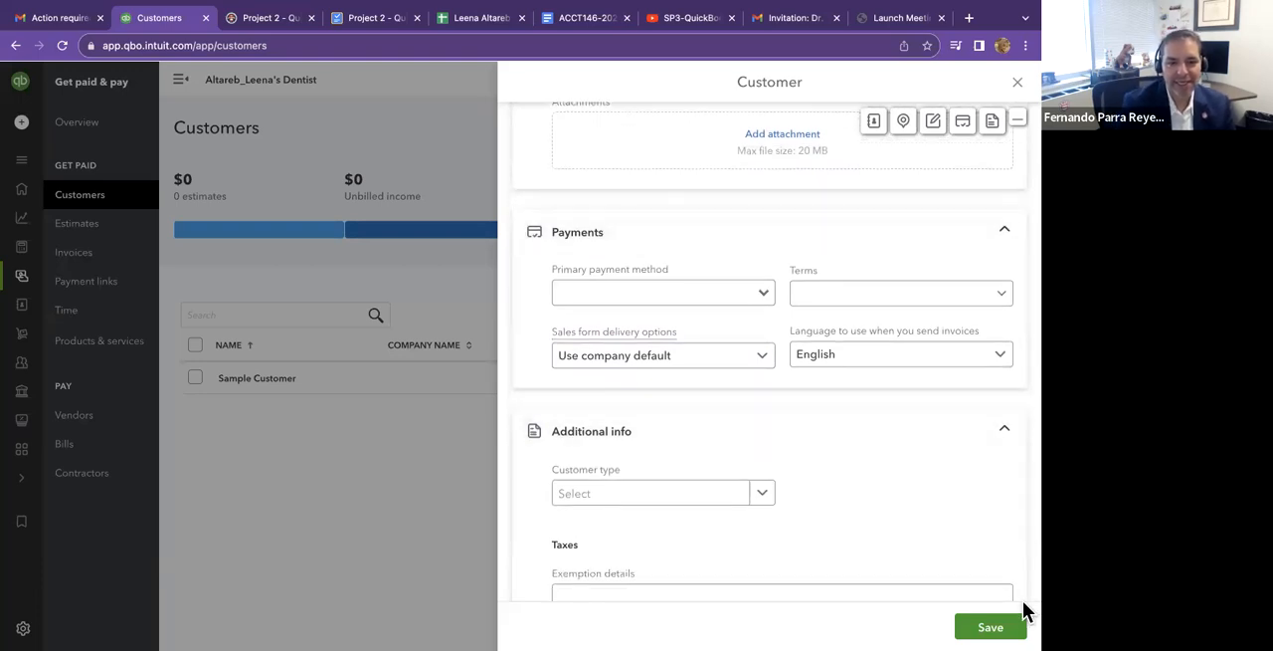
{"action": "left_click", "coordinate": [991, 627]}
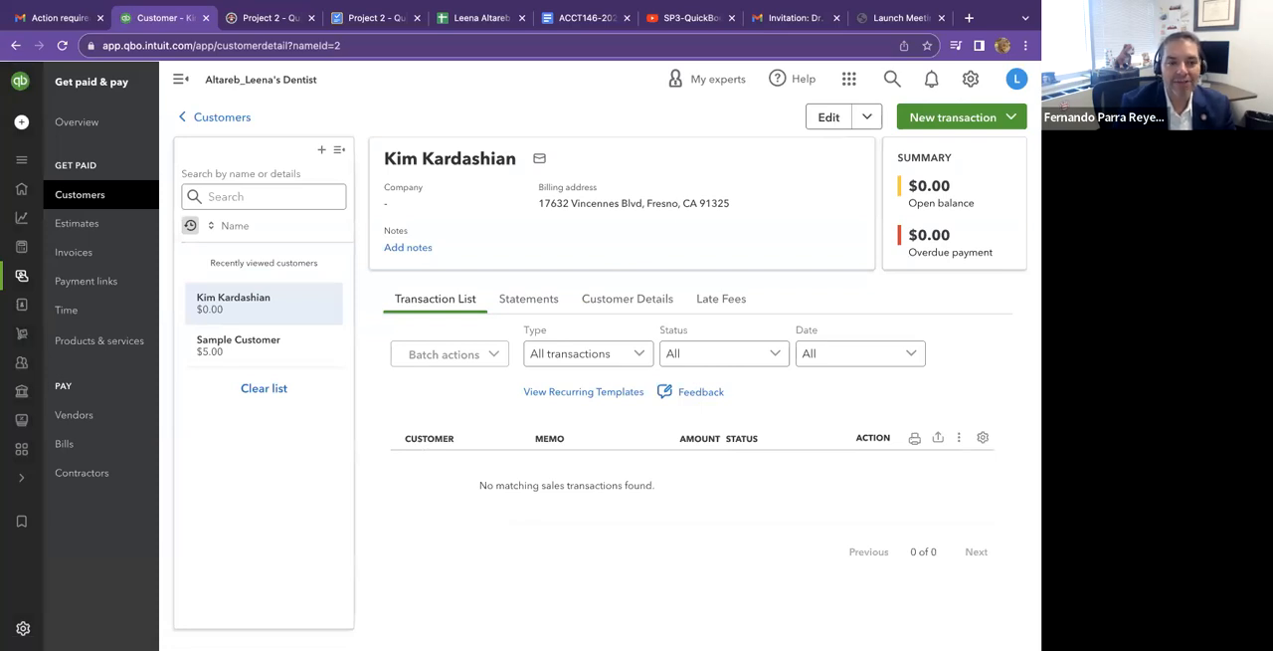
{"action": "left_click", "coordinate": [223, 120]}
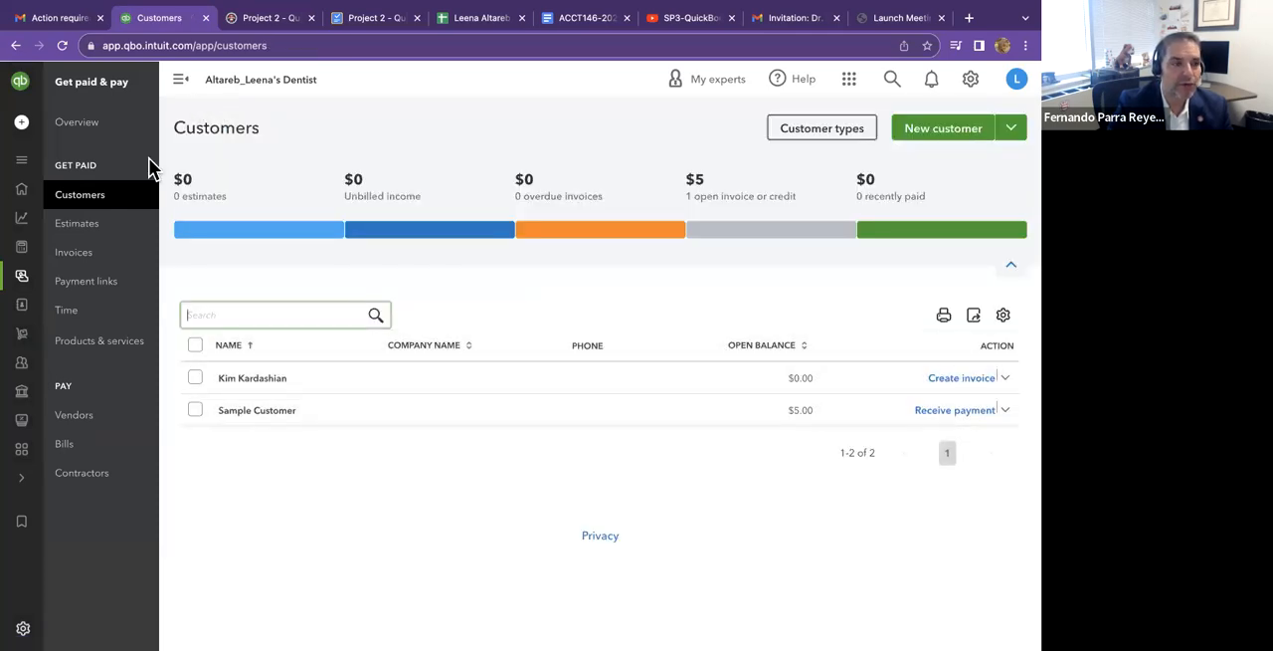
Go to products and services through the Add your products & services checklist task and start a new item of type Service.
{"action": "left_click", "coordinate": [118, 138]}
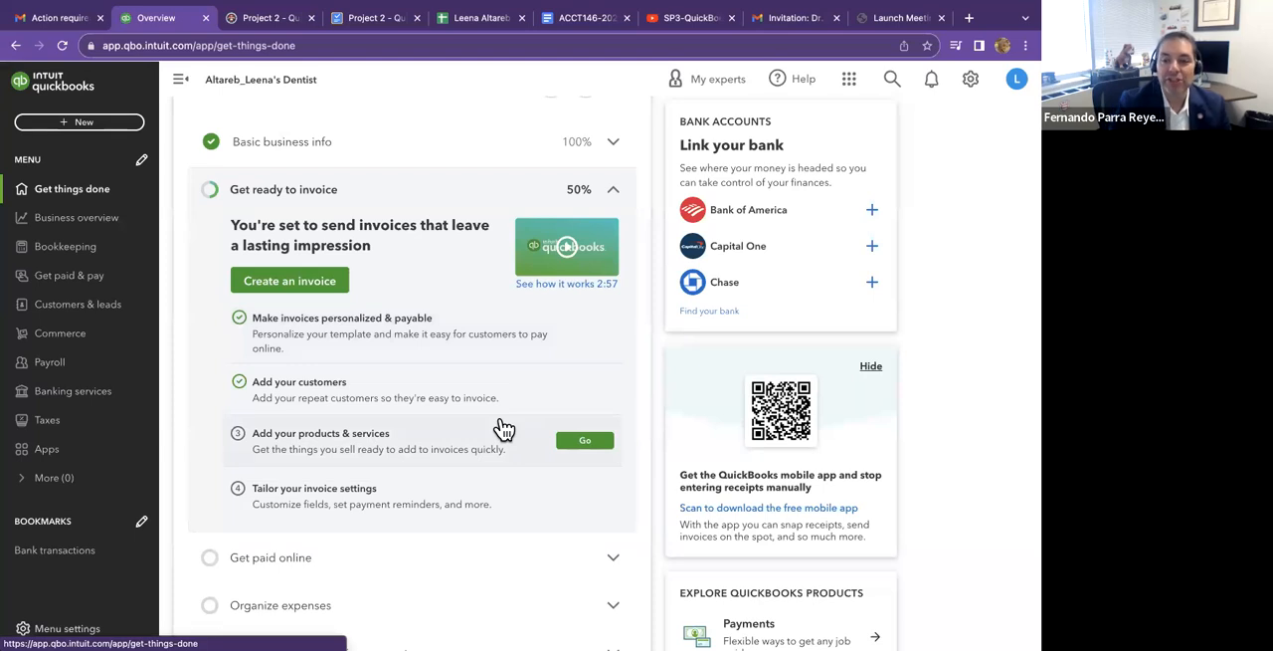
{"action": "scroll", "coordinate": [503, 428], "scroll_direction": "down", "scroll_amount": 1}
{"action": "left_click", "coordinate": [607, 408]}
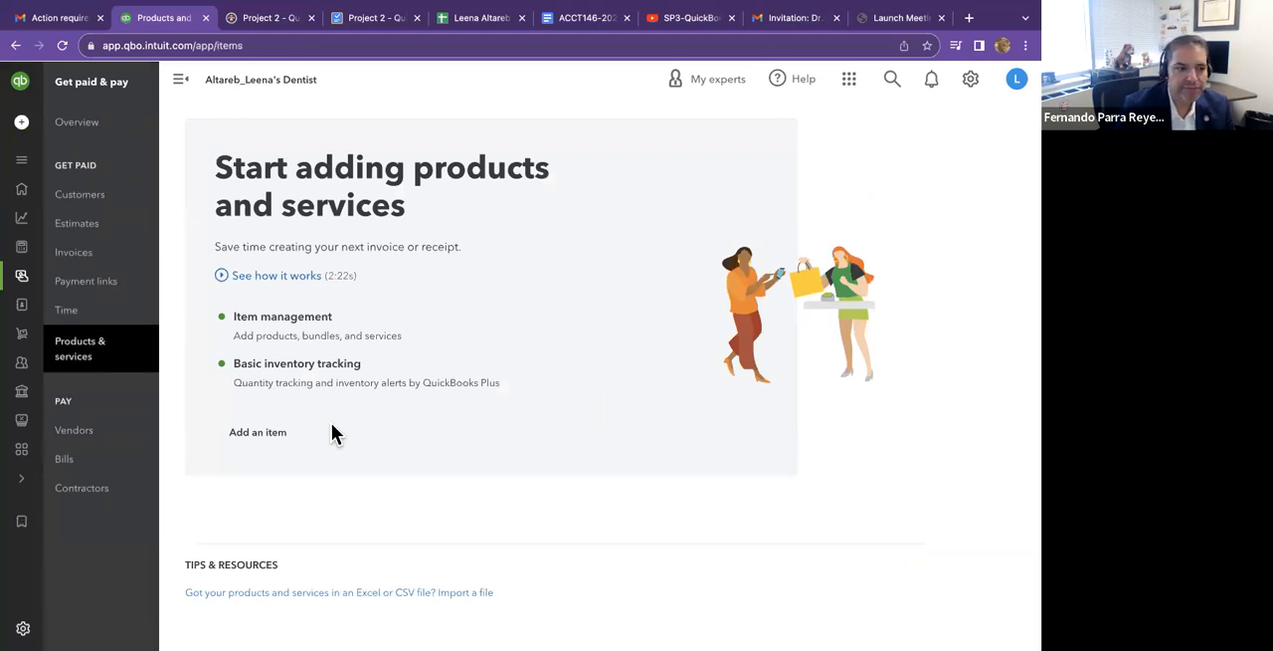
{"action": "left_click", "coordinate": [262, 439]}
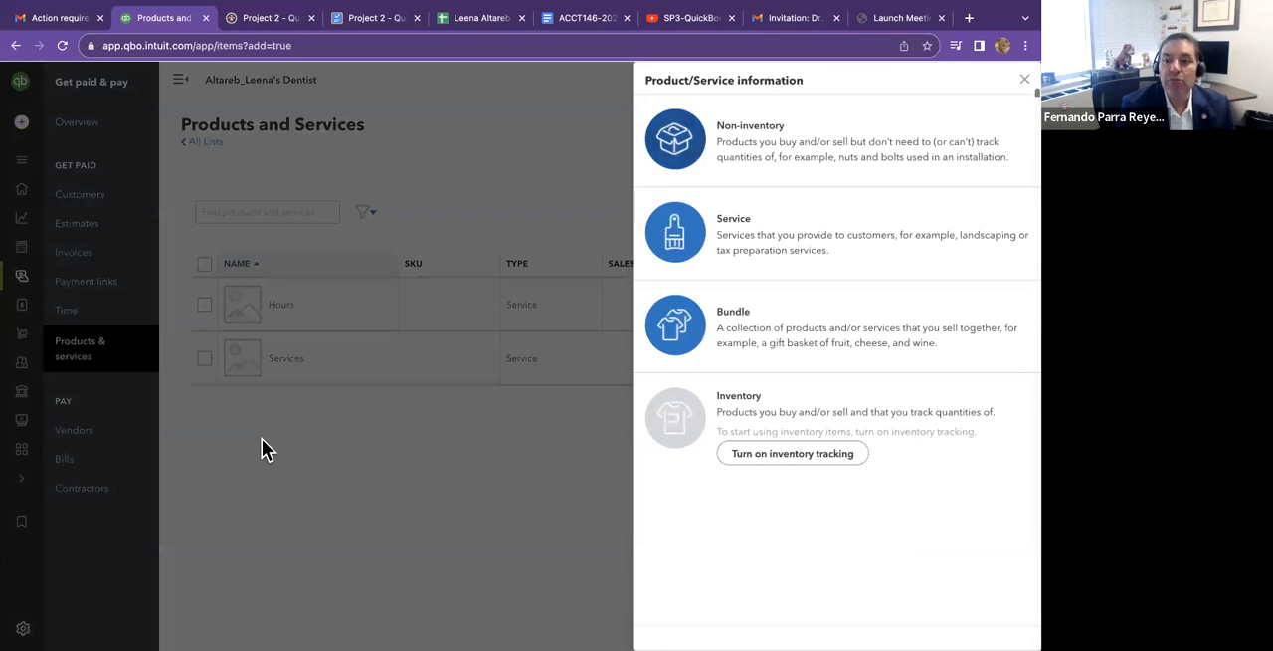
{"action": "left_click", "coordinate": [711, 225]}
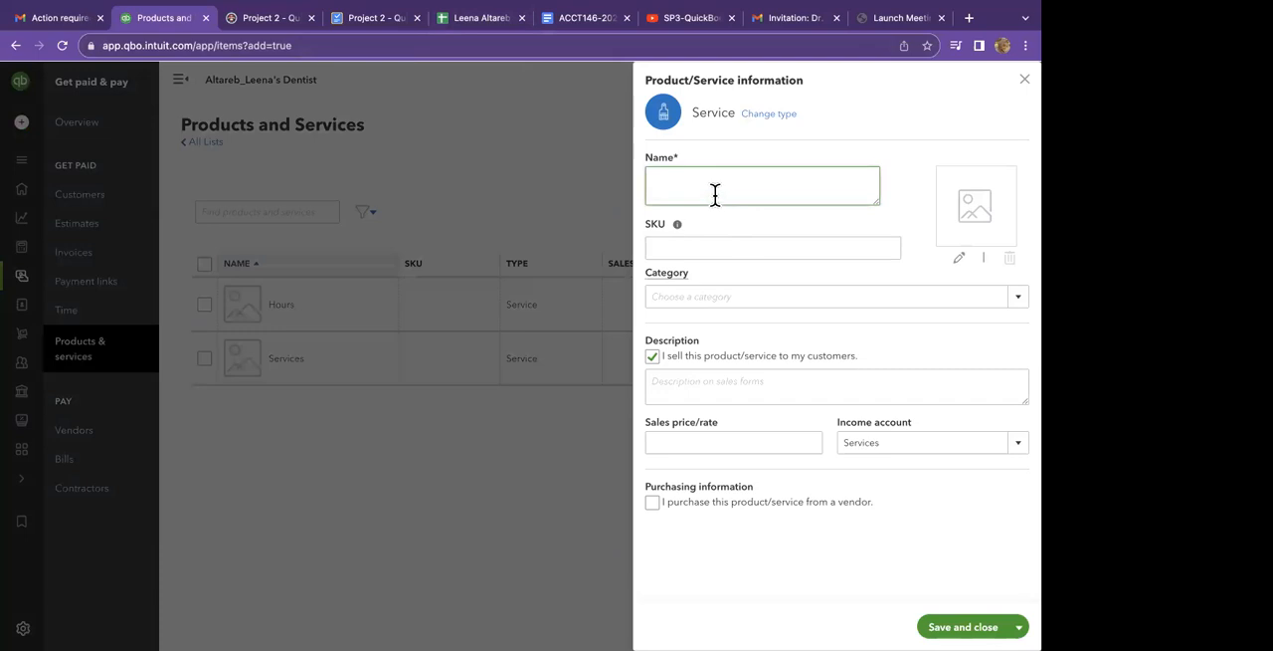
Name the new service Teeth Cleaning, copying the name from cell D12 of the QuickBooks setup spreadsheet.
{"action": "left_click", "coordinate": [465, 22]}
{"action": "scroll", "coordinate": [369, 244], "scroll_direction": "up", "scroll_amount": 5}
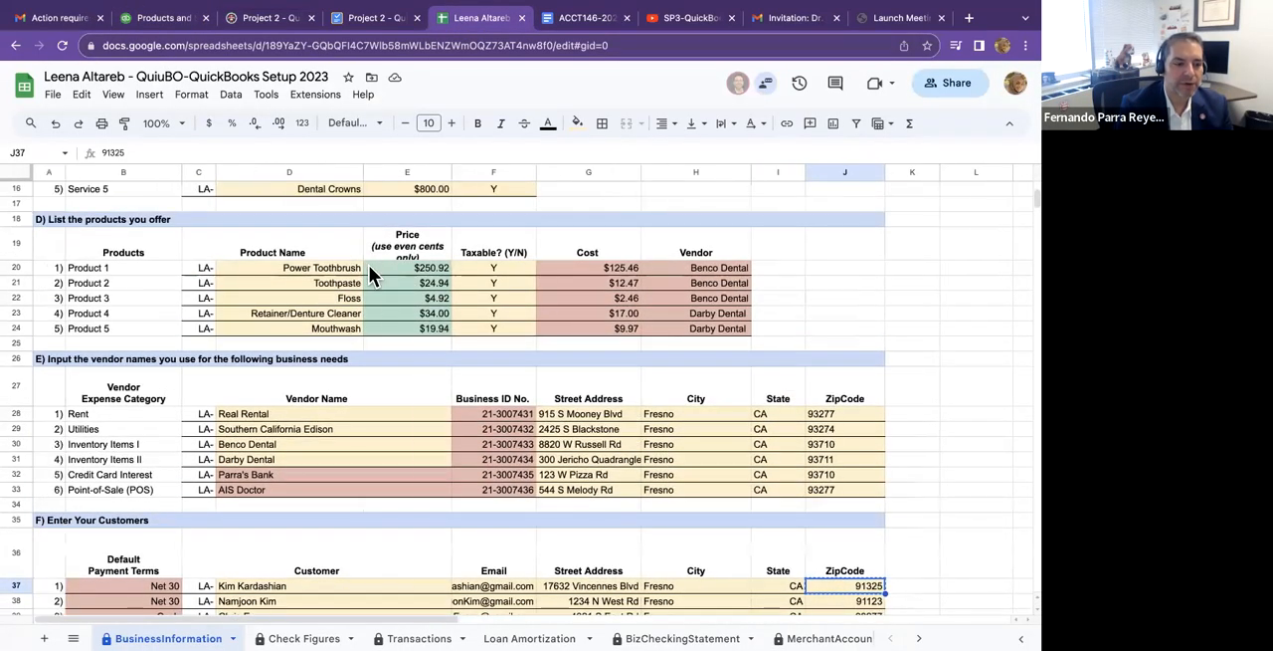
{"action": "right_click", "coordinate": [348, 279]}
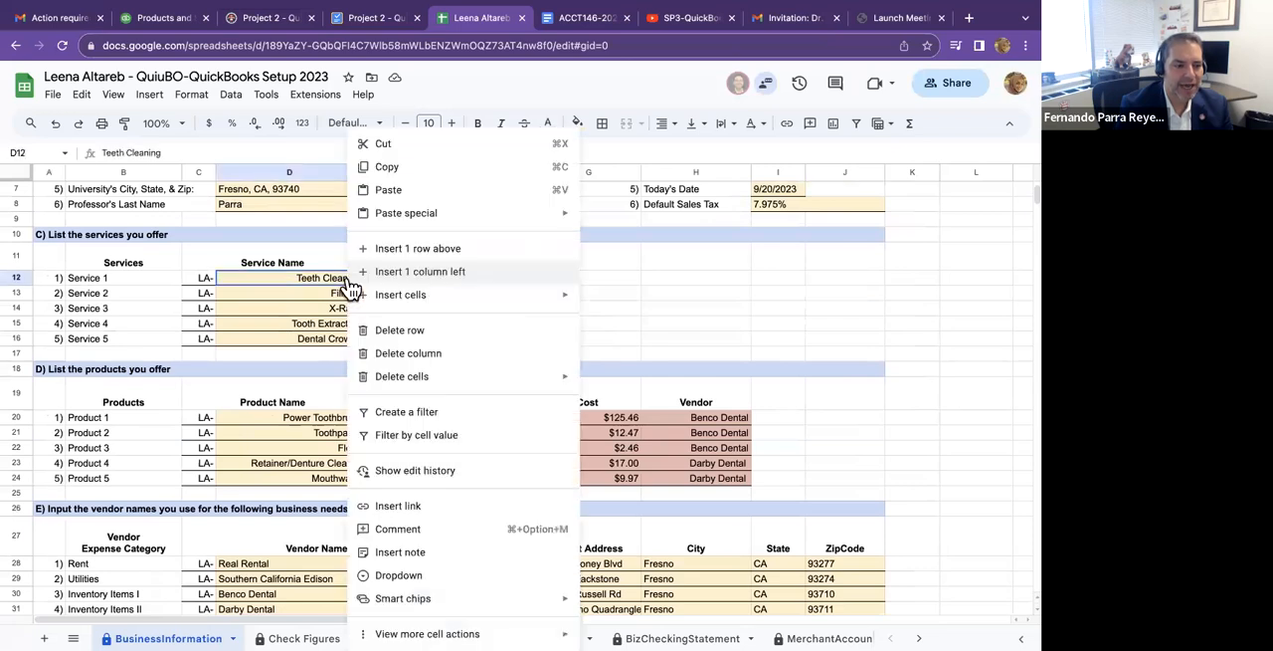
{"action": "left_click", "coordinate": [388, 166]}
{"action": "left_click", "coordinate": [164, 17]}
{"action": "left_click", "coordinate": [729, 196]}
{"action": "key", "text": "super+v"}
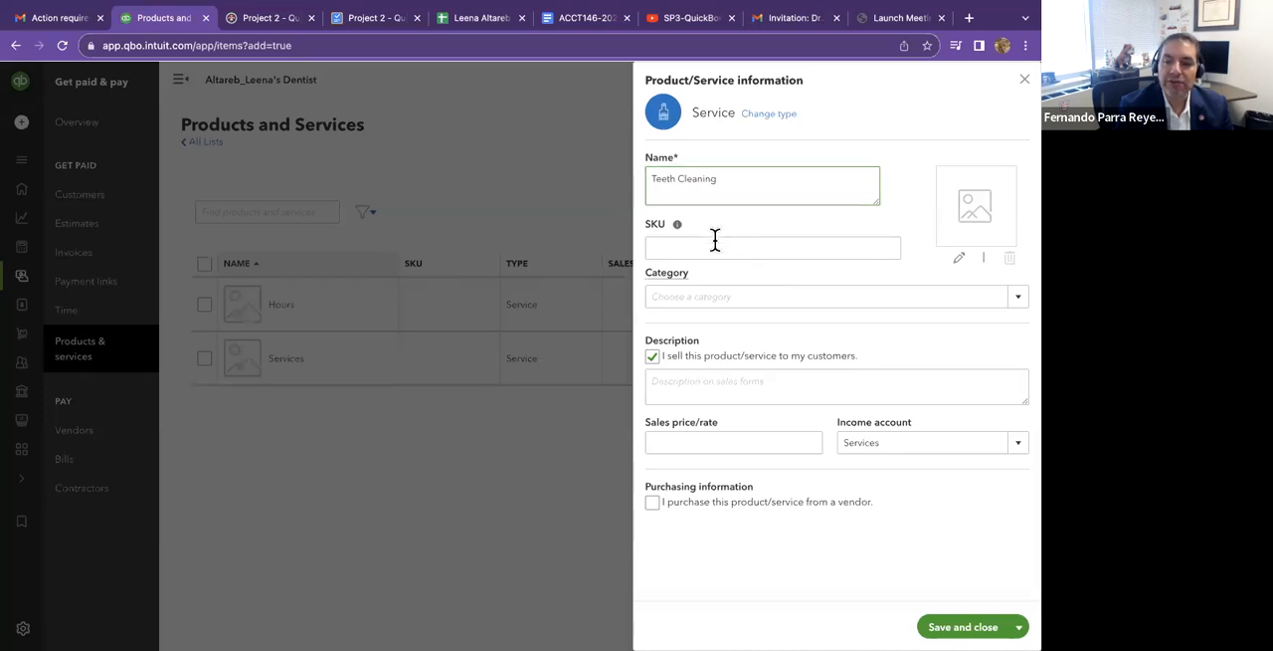
Set the Teeth Cleaning service's sales price to 125.00, keeping Services as its income account.
{"action": "left_click", "coordinate": [697, 441]}
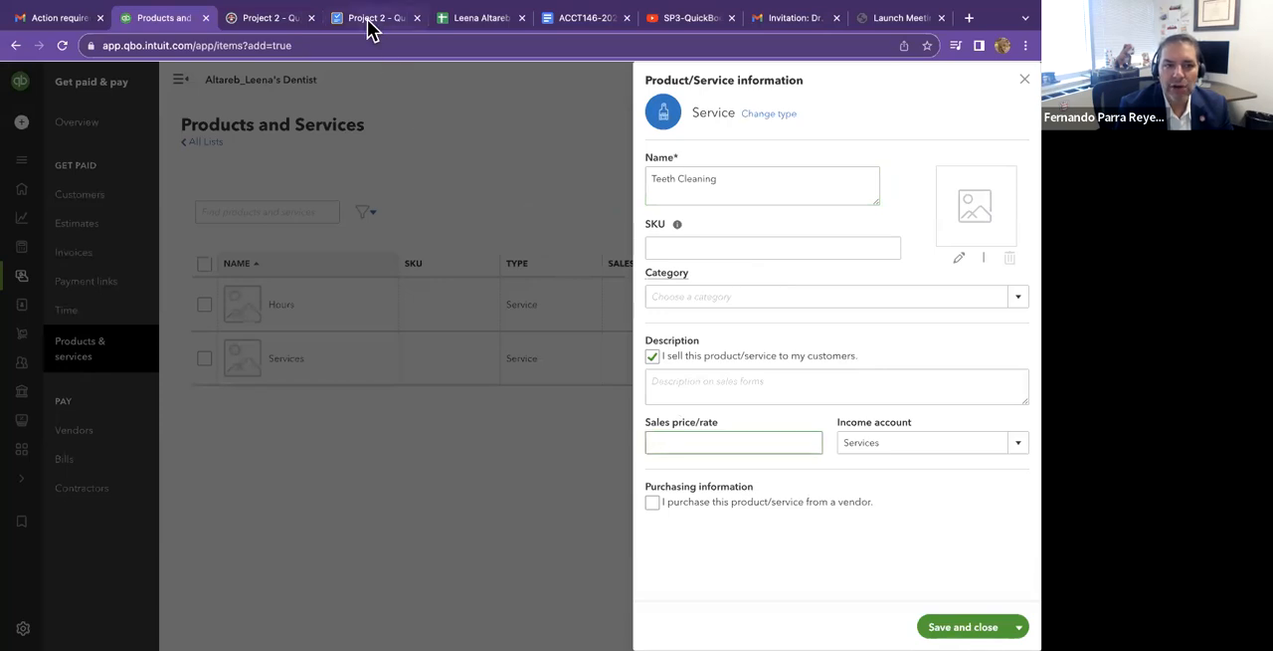
{"action": "type", "text": "125"}
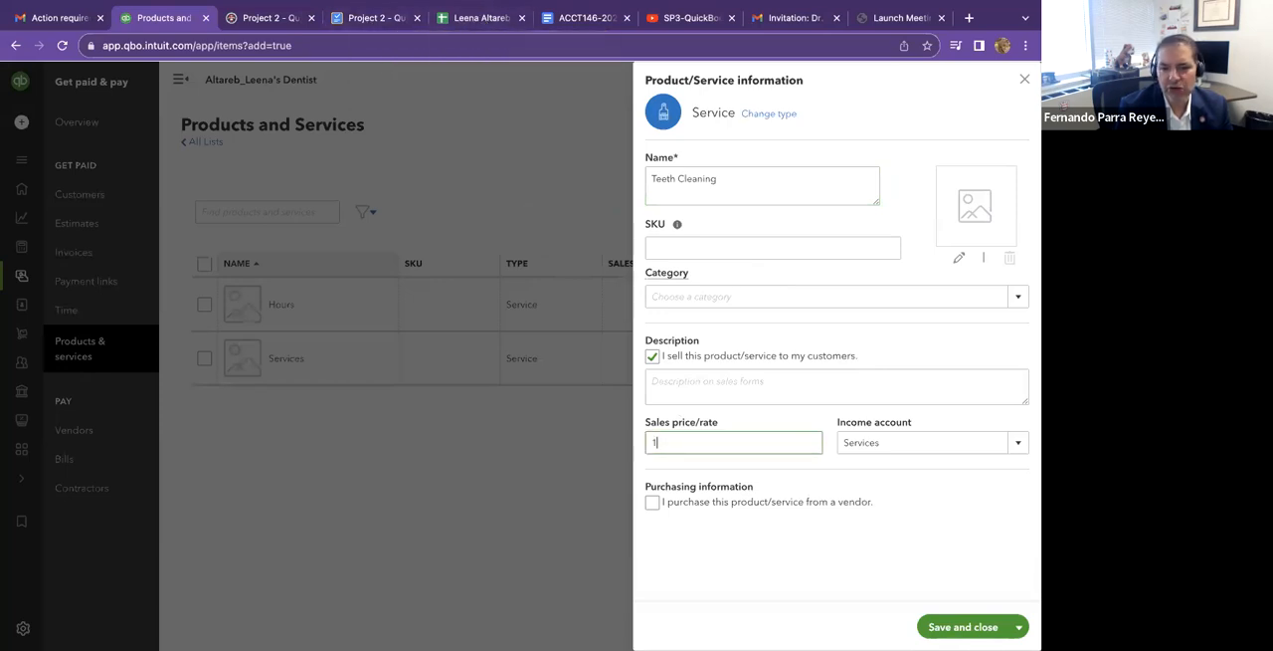
{"action": "left_click", "coordinate": [926, 443]}
{"action": "left_click", "coordinate": [929, 492]}
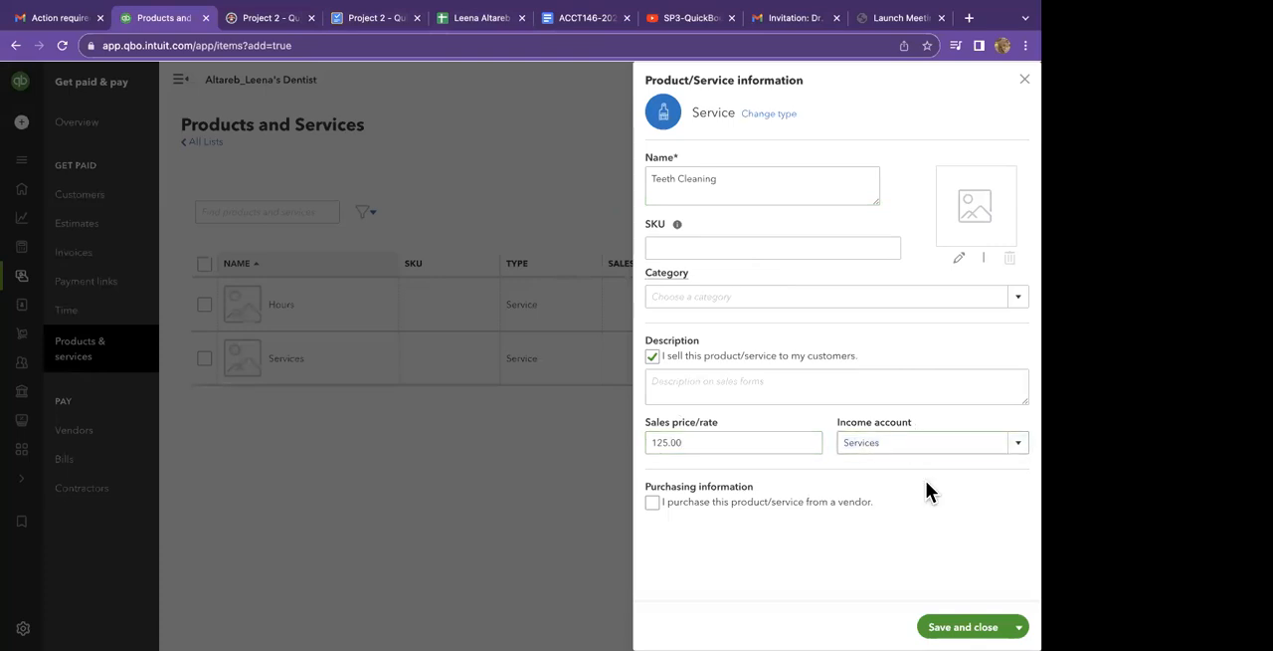
Try to add a new category named Services for the Teeth Cleaning service.
{"action": "left_click", "coordinate": [771, 295]}
{"action": "type", "text": "Services"}
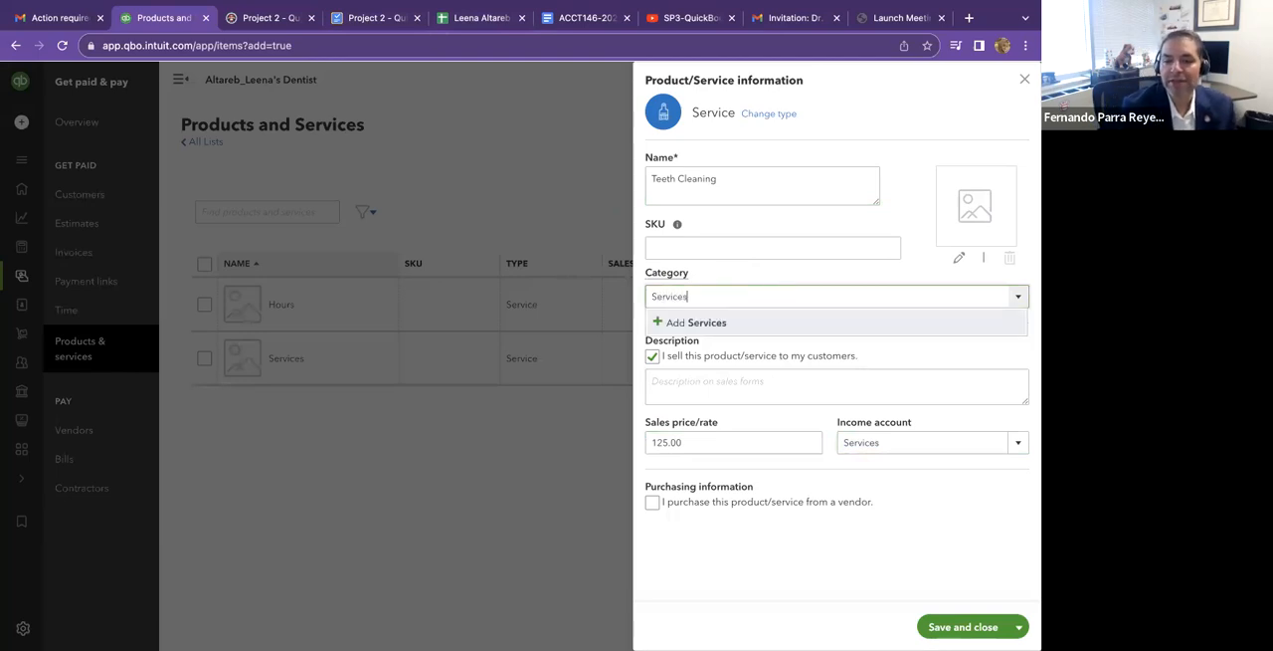
{"action": "key", "text": "Return"}
{"action": "left_click", "coordinate": [788, 432]}
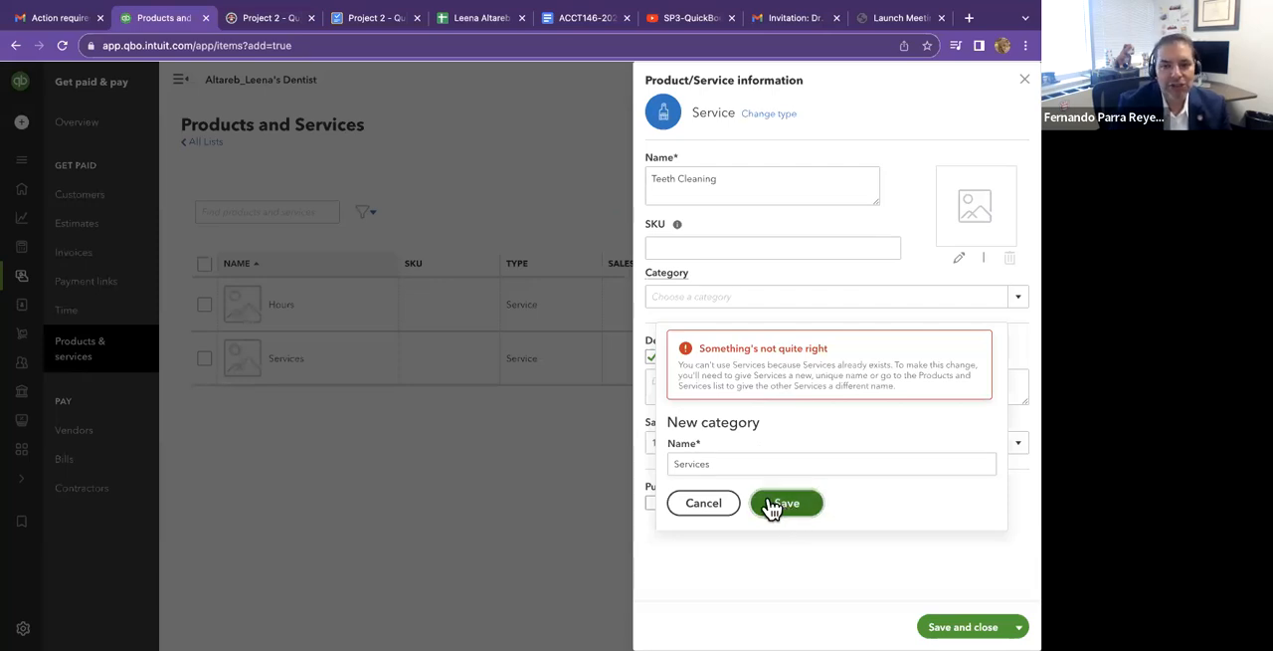
{"action": "left_click", "coordinate": [722, 503]}
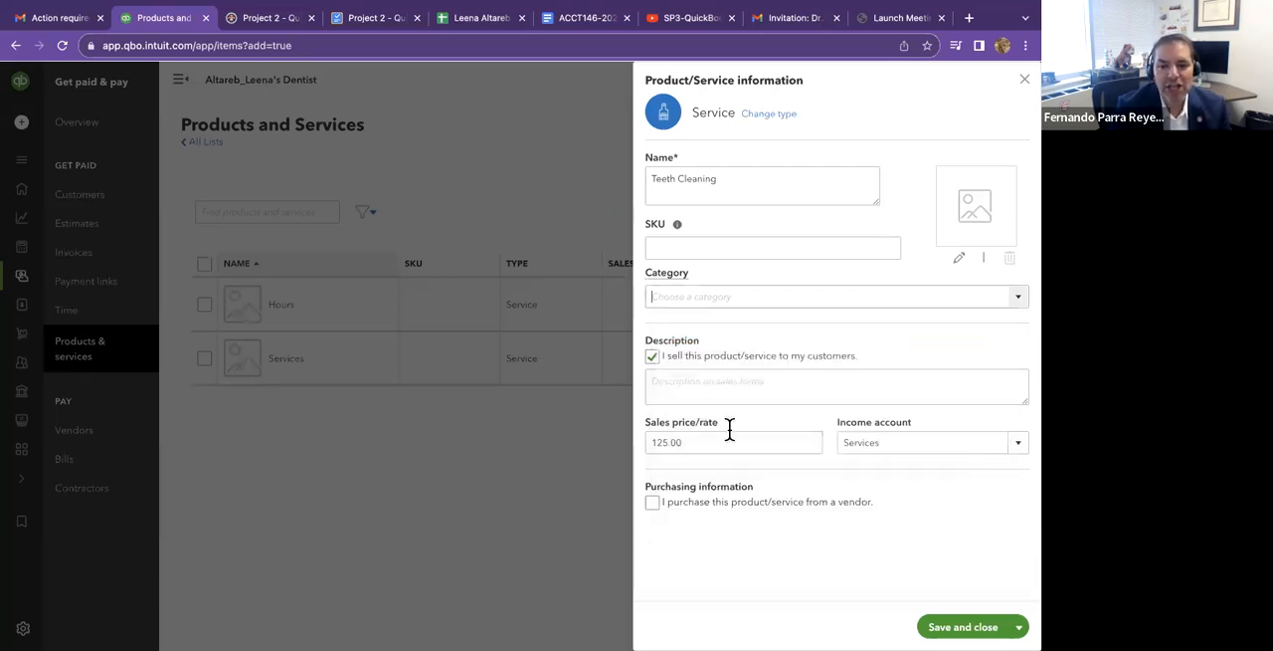
{"action": "left_click", "coordinate": [768, 278]}
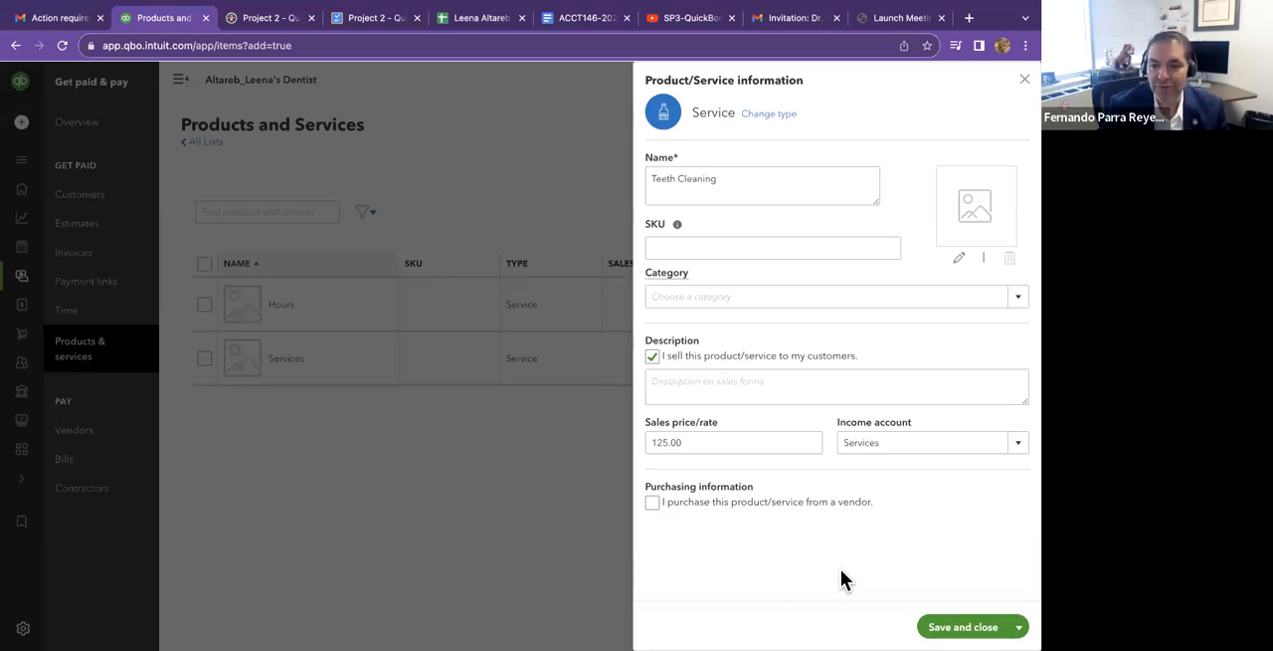
Save the Teeth Cleaning service, then begin another new item and turn on inventory tracking.
{"action": "left_click", "coordinate": [945, 626]}
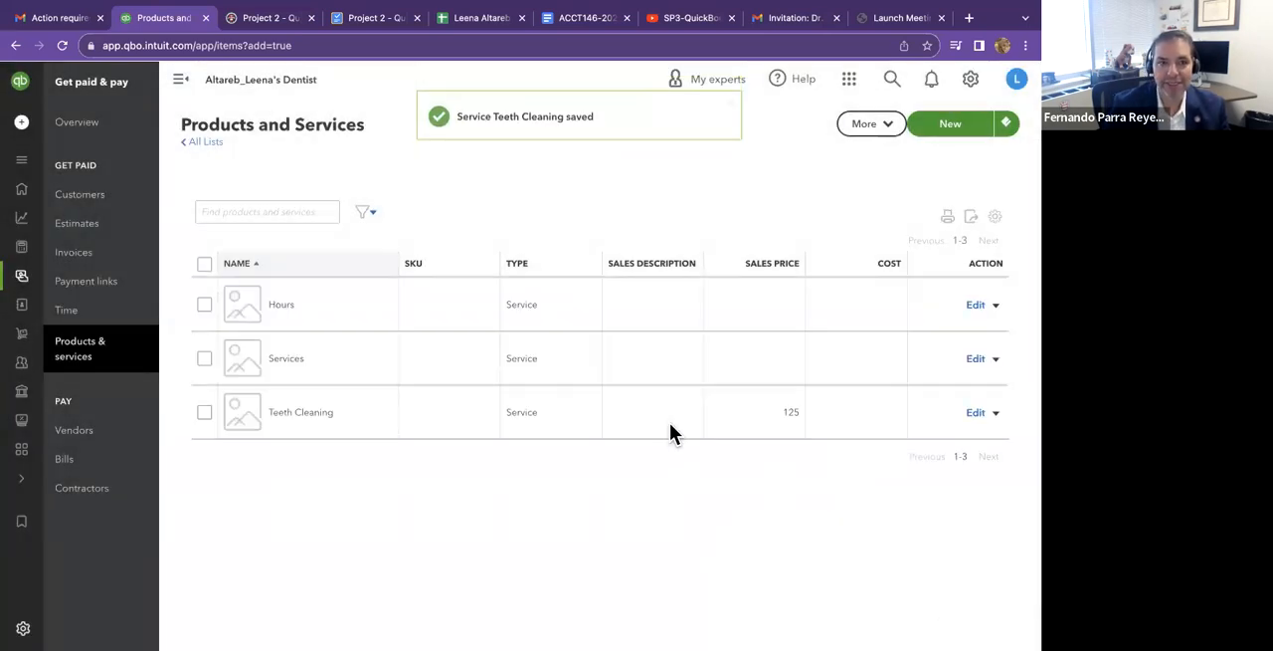
{"action": "left_click", "coordinate": [965, 128]}
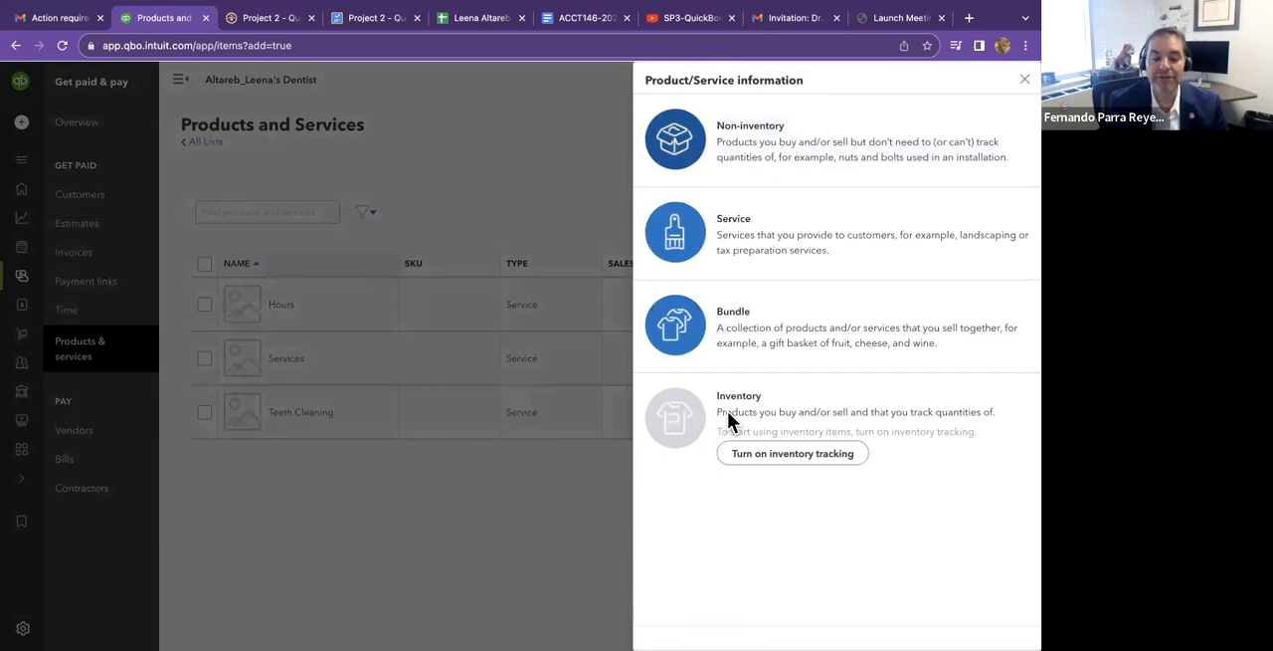
{"action": "left_click", "coordinate": [742, 454]}
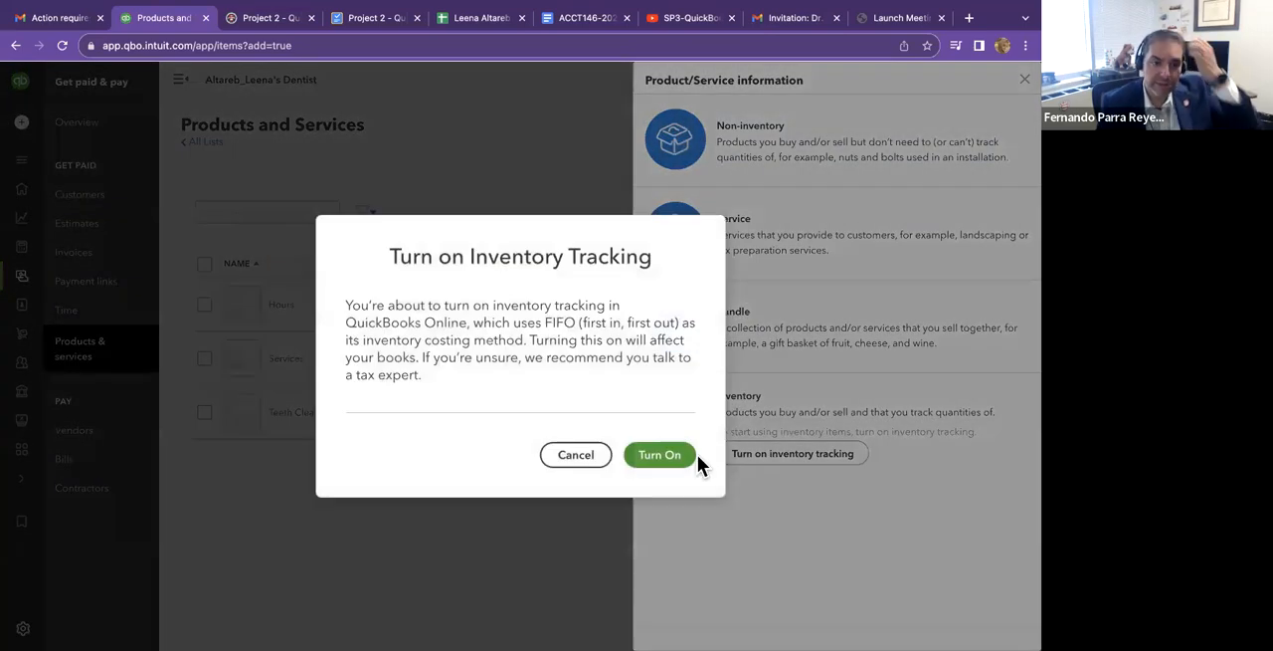
{"action": "left_click", "coordinate": [695, 455]}
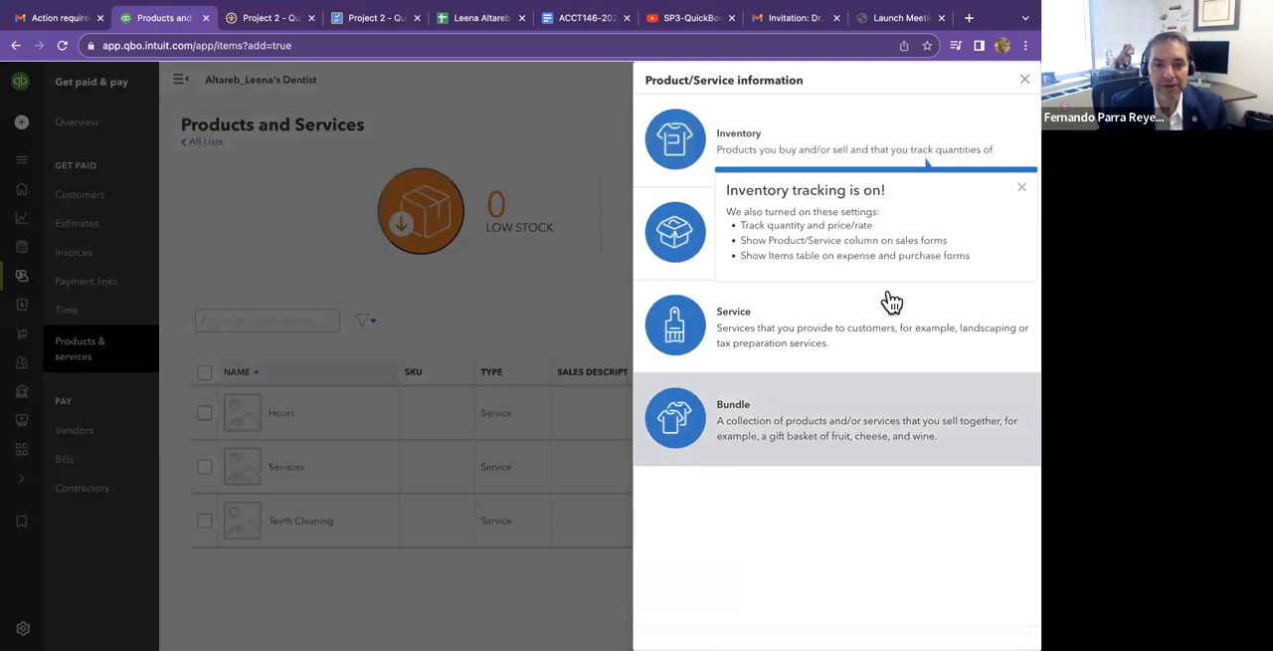
{"action": "left_click", "coordinate": [1019, 188]}
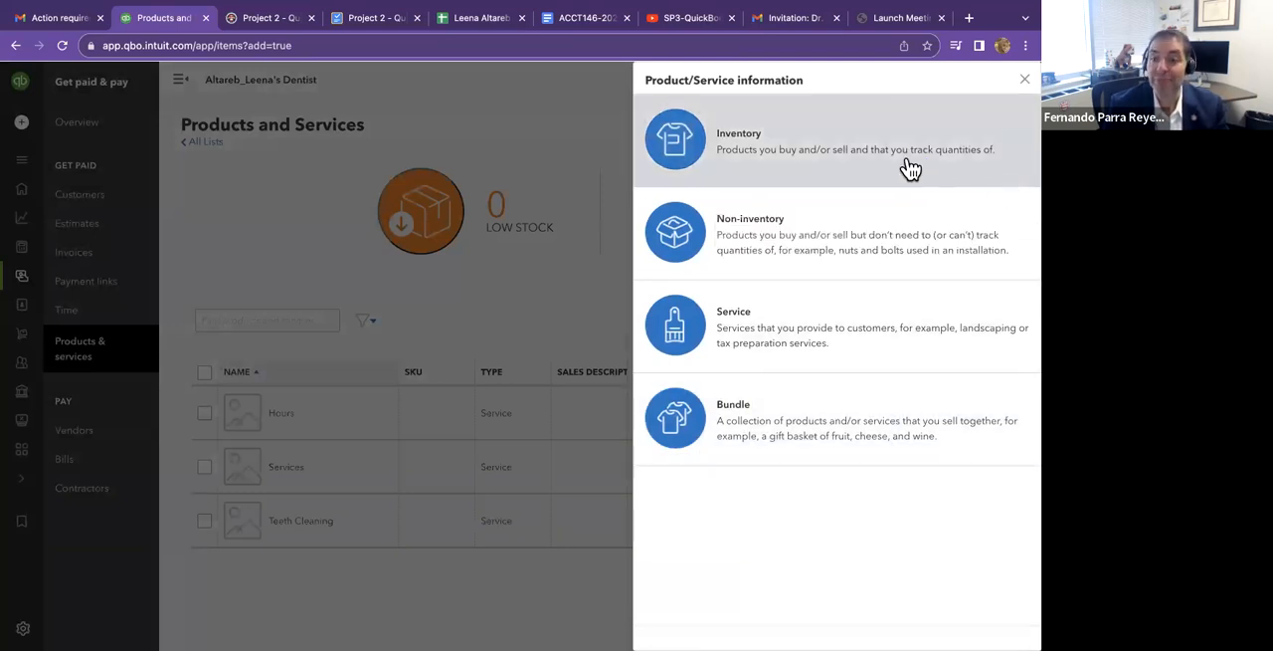
Start an inventory item and name it Power Toothbrush, copying the name from cell D20 of the setup spreadsheet.
{"action": "left_click", "coordinate": [811, 150]}
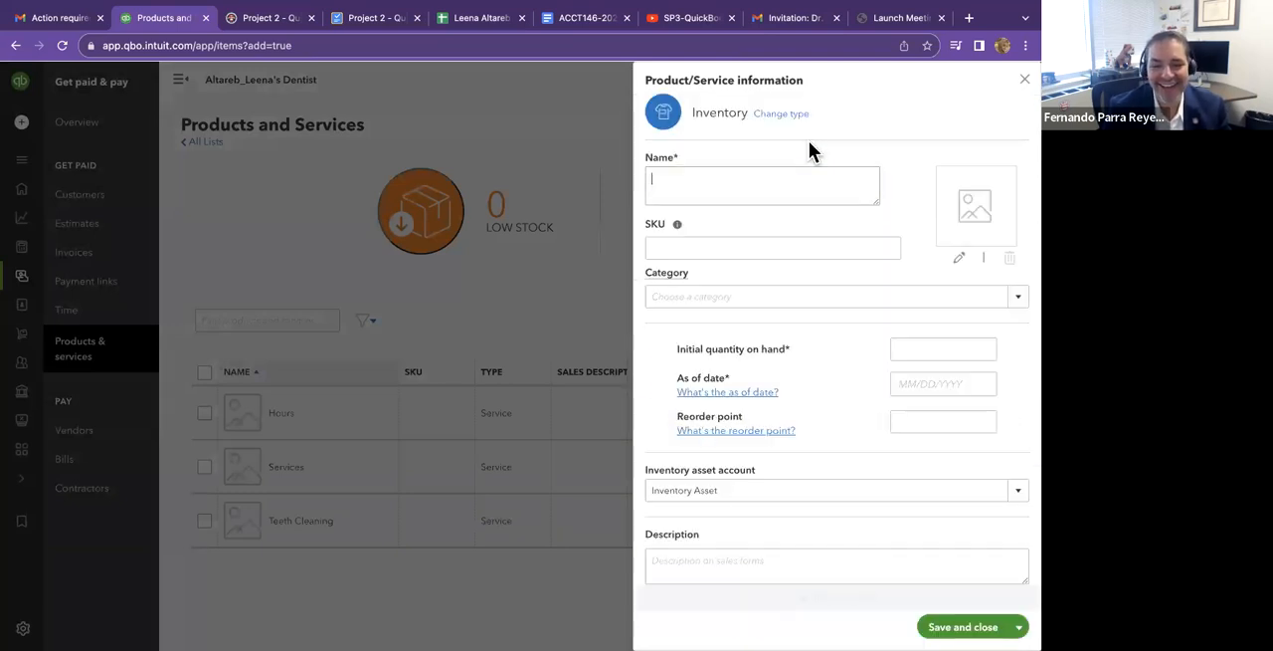
{"action": "left_click", "coordinate": [482, 18]}
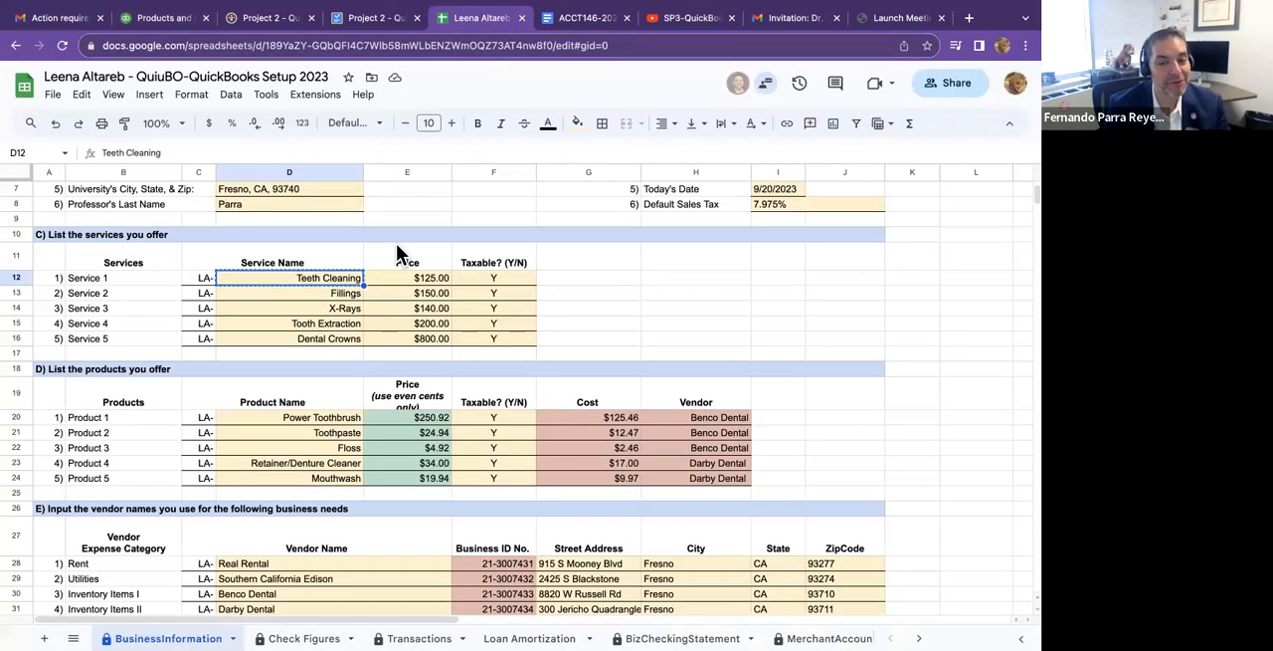
{"action": "right_click", "coordinate": [331, 416]}
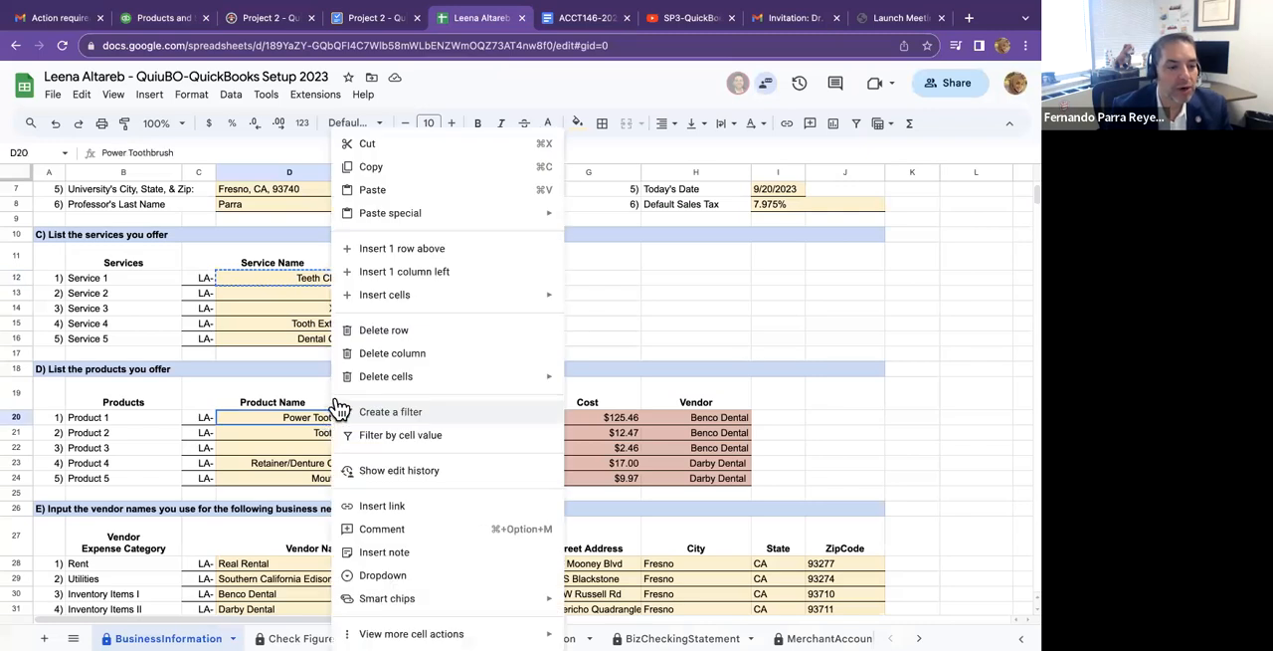
{"action": "left_click", "coordinate": [397, 172]}
{"action": "left_click", "coordinate": [164, 18]}
{"action": "left_click", "coordinate": [660, 198]}
{"action": "key", "text": "ctrl+v"}
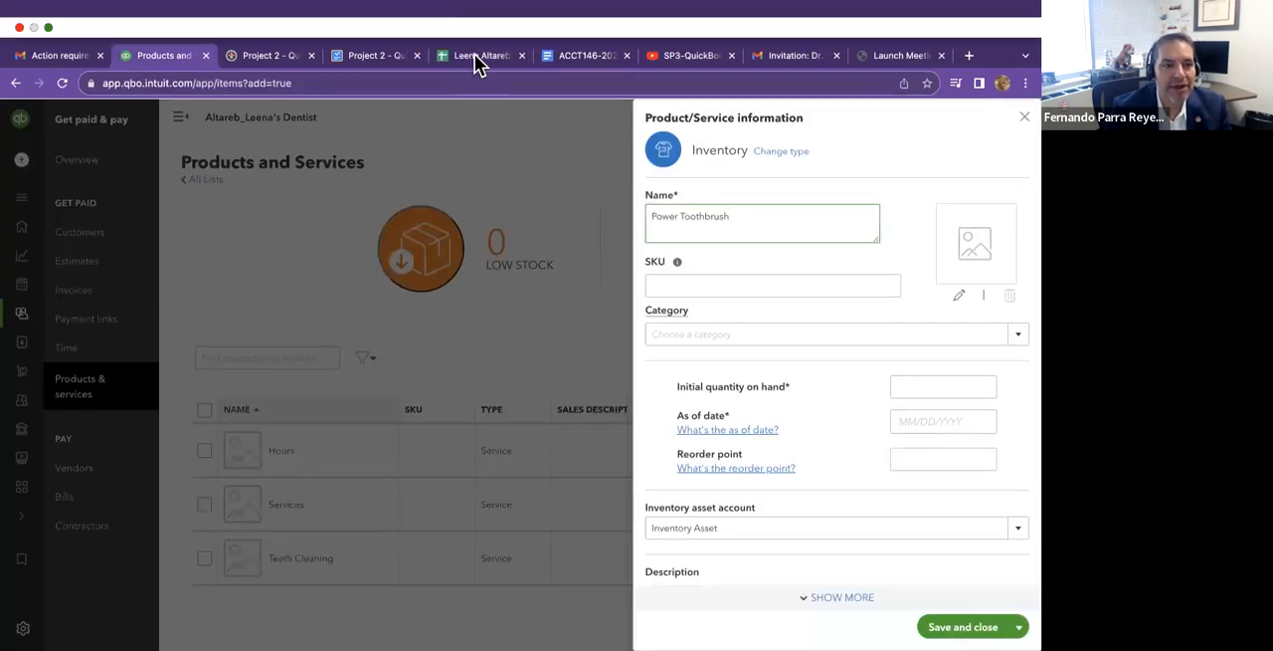
Set the Power Toothbrush's sales price to 250.92, copying it from cell E20 of the setup spreadsheet.
{"action": "left_click", "coordinate": [477, 18]}
{"action": "right_click", "coordinate": [423, 417]}
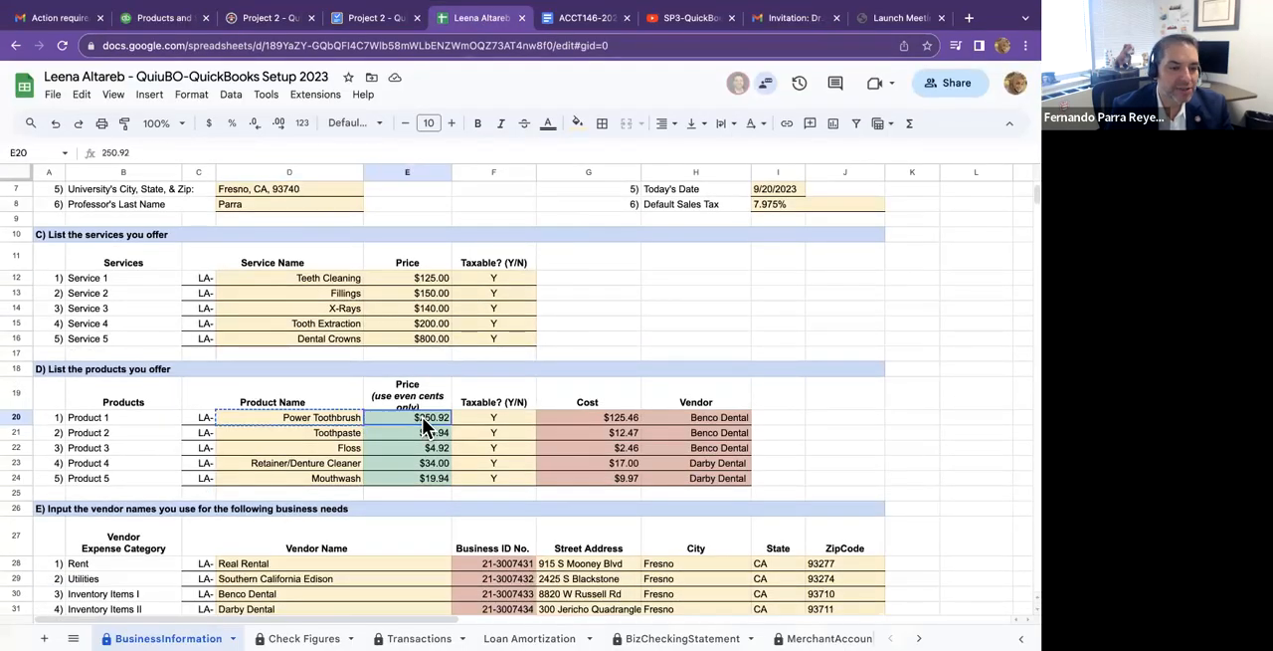
{"action": "left_click", "coordinate": [480, 166]}
{"action": "left_click", "coordinate": [164, 18]}
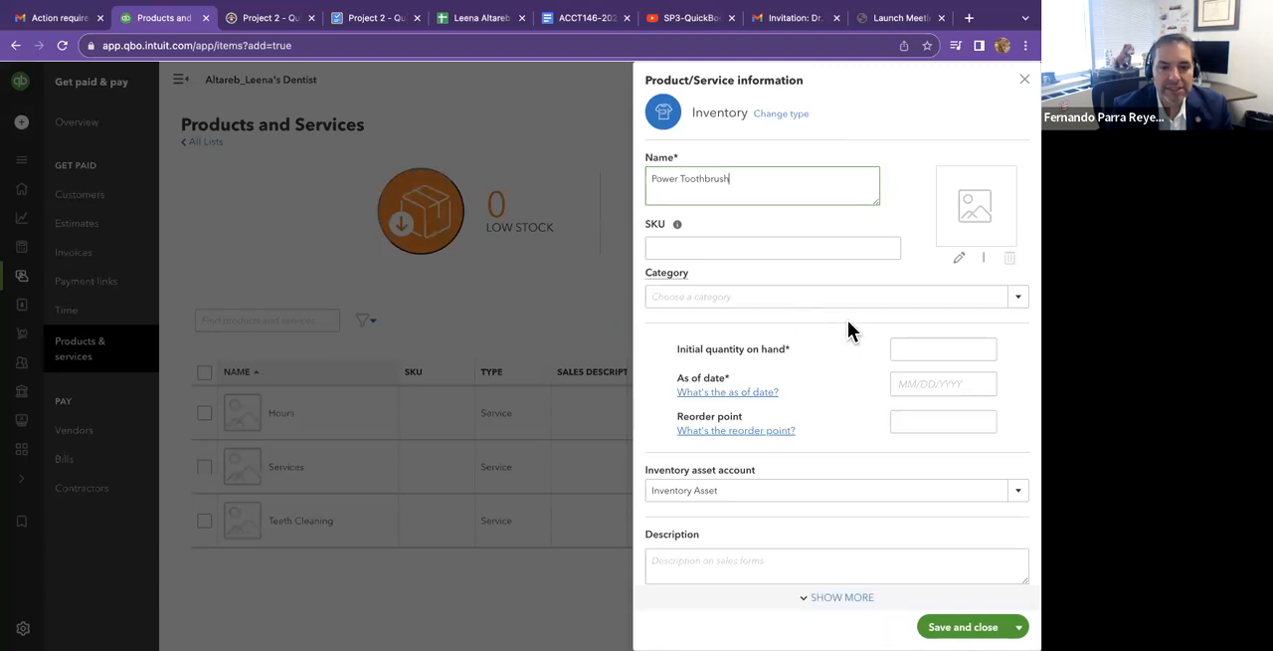
{"action": "scroll", "coordinate": [847, 320], "scroll_direction": "down", "scroll_amount": 2}
{"action": "left_click", "coordinate": [739, 537]}
{"action": "key", "text": "ctrl+v"}
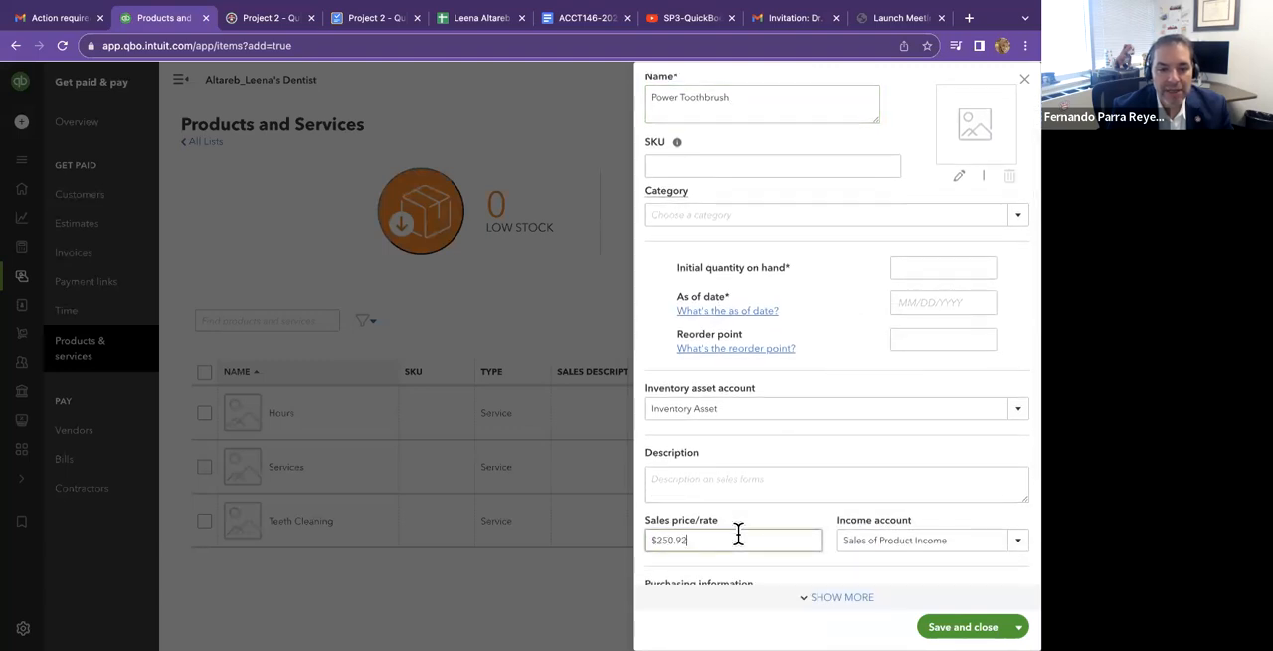
{"action": "left_click", "coordinate": [796, 527]}
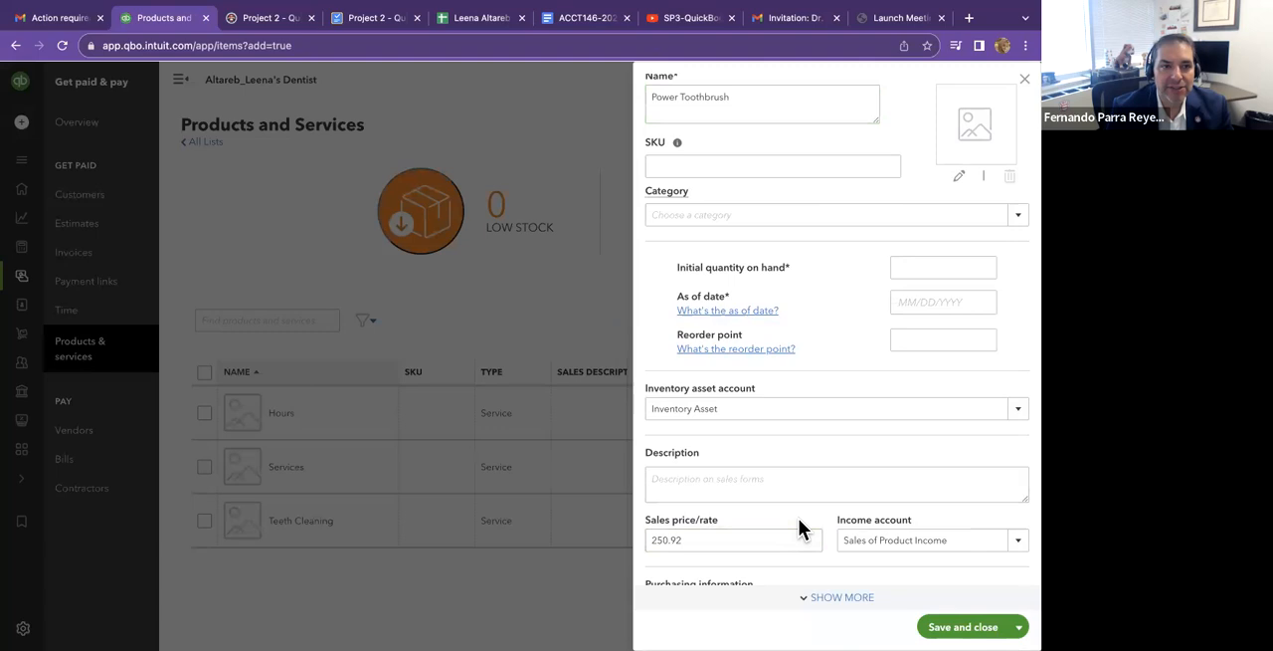
Review the inventory item's remaining fields and read the Step 7 instructions for services and inventory items in the QuickBooks assignment document.
{"action": "scroll", "coordinate": [798, 519], "scroll_direction": "down", "scroll_amount": 2}
{"action": "scroll", "coordinate": [799, 518], "scroll_direction": "up", "scroll_amount": 3}
{"action": "scroll", "coordinate": [799, 518], "scroll_direction": "down", "scroll_amount": 5}
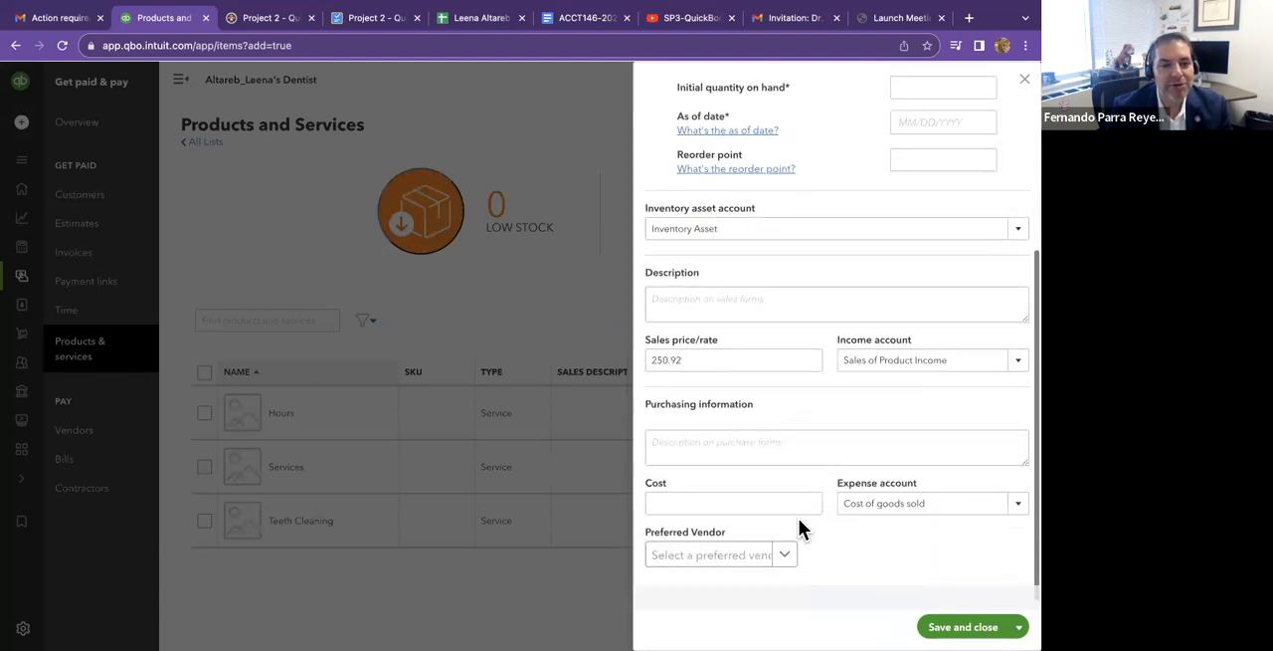
{"action": "scroll", "coordinate": [799, 519], "scroll_direction": "up", "scroll_amount": 5}
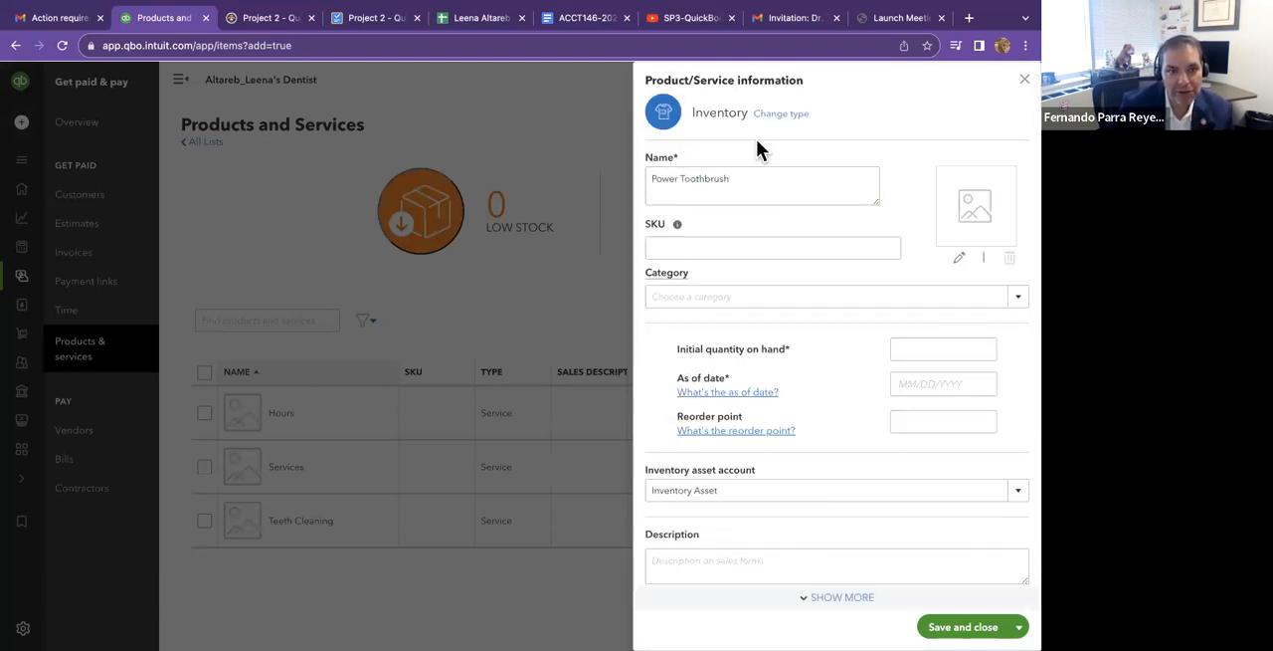
{"action": "left_click", "coordinate": [576, 21]}
{"action": "scroll", "coordinate": [457, 303], "scroll_direction": "down", "scroll_amount": 4}
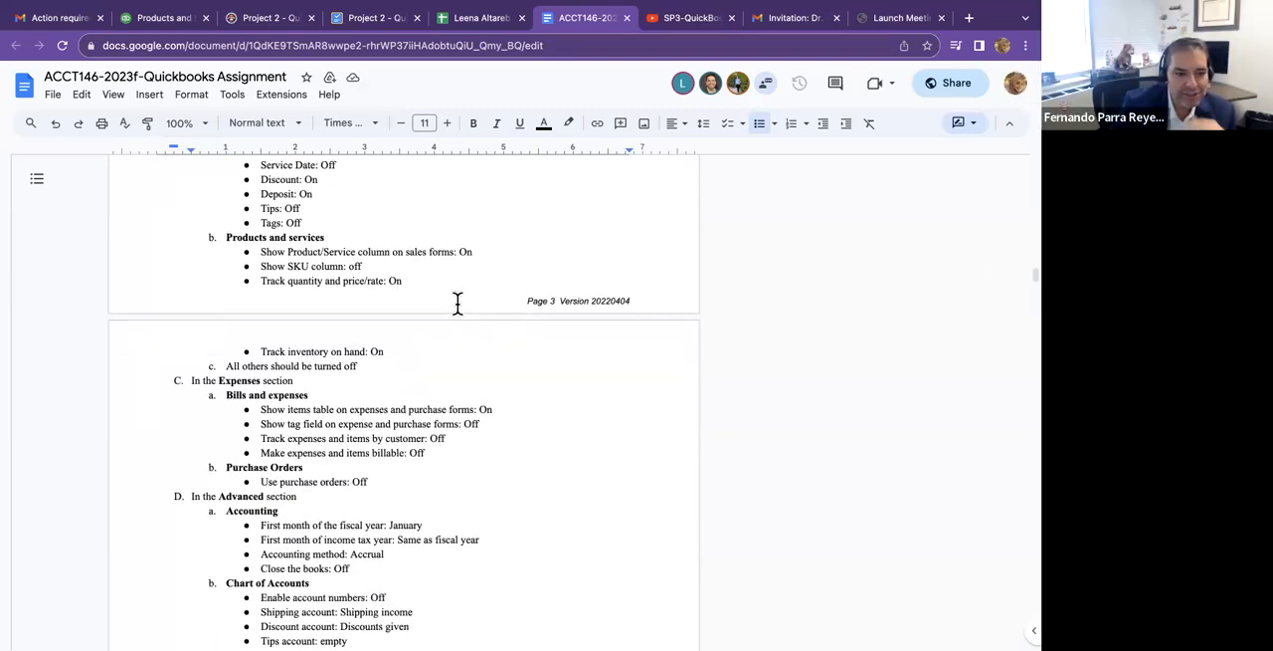
{"action": "scroll", "coordinate": [458, 303], "scroll_direction": "down", "scroll_amount": 2}
{"action": "scroll", "coordinate": [458, 303], "scroll_direction": "down", "scroll_amount": 9}
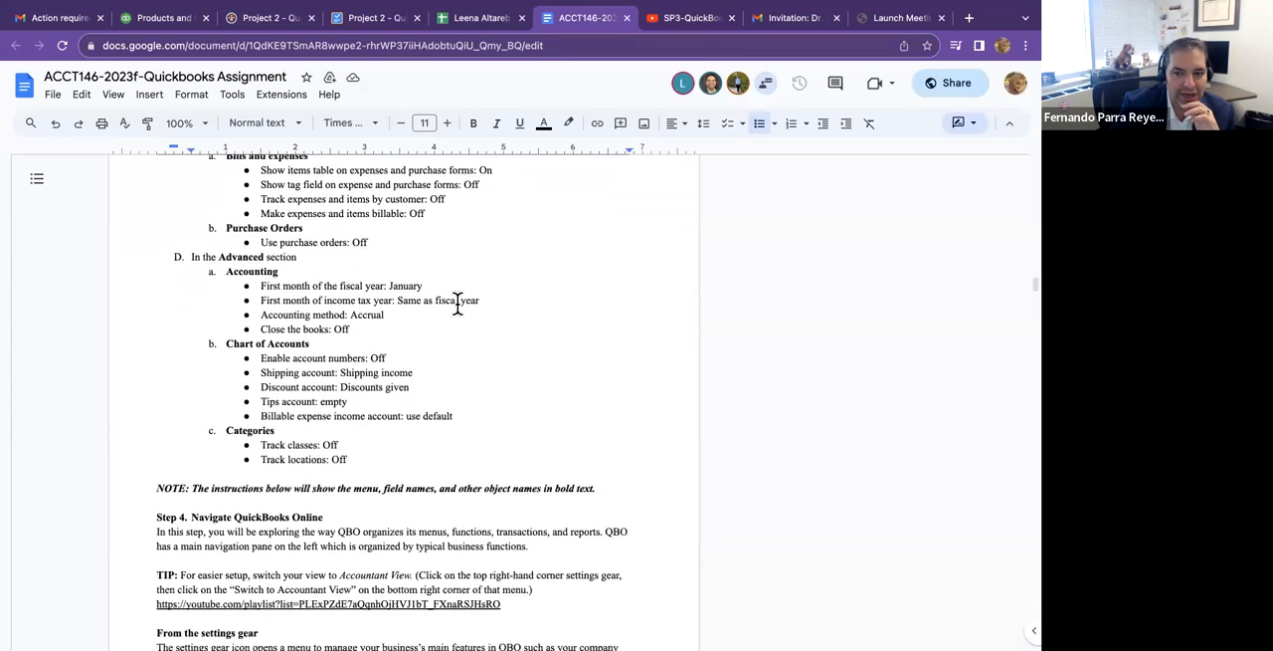
{"action": "scroll", "coordinate": [457, 304], "scroll_direction": "down", "scroll_amount": 11}
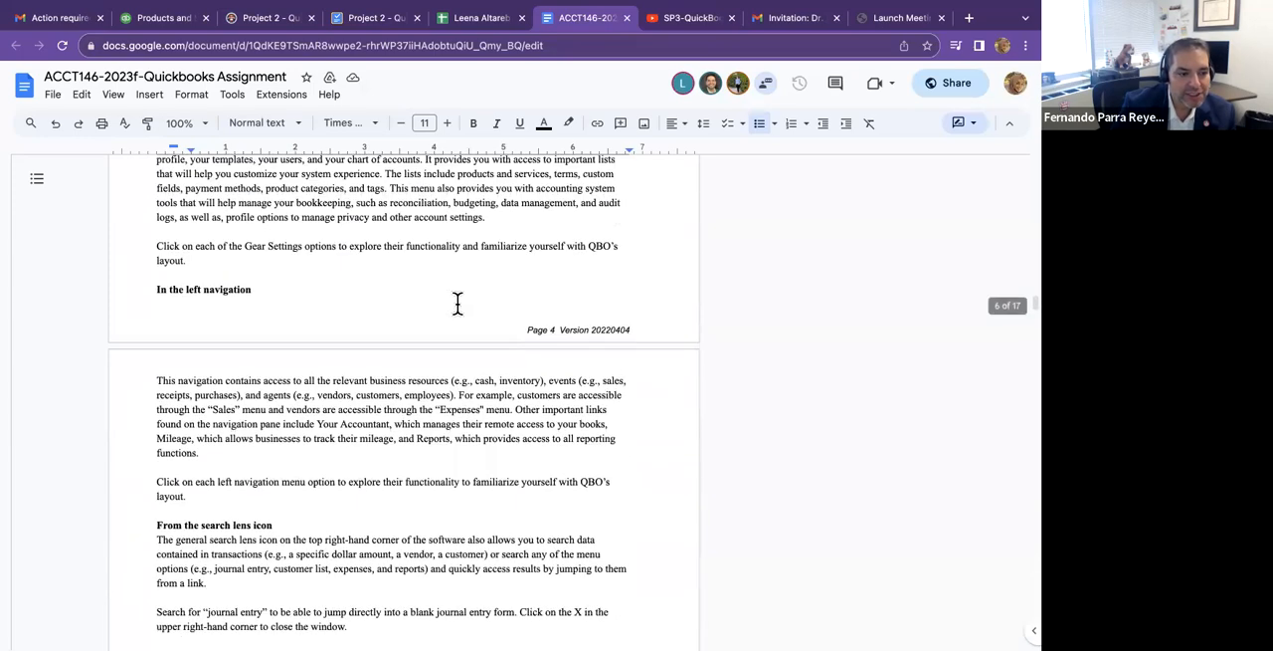
{"action": "scroll", "coordinate": [457, 300], "scroll_direction": "down", "scroll_amount": 10}
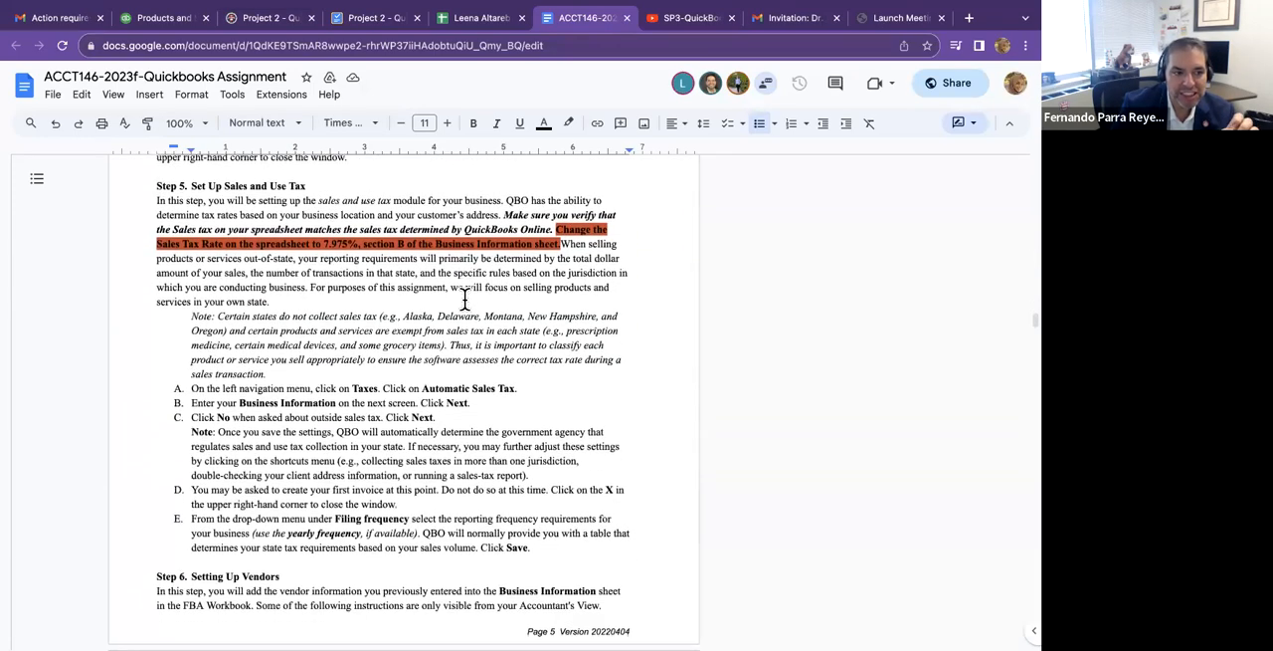
{"action": "scroll", "coordinate": [465, 301], "scroll_direction": "down", "scroll_amount": 10}
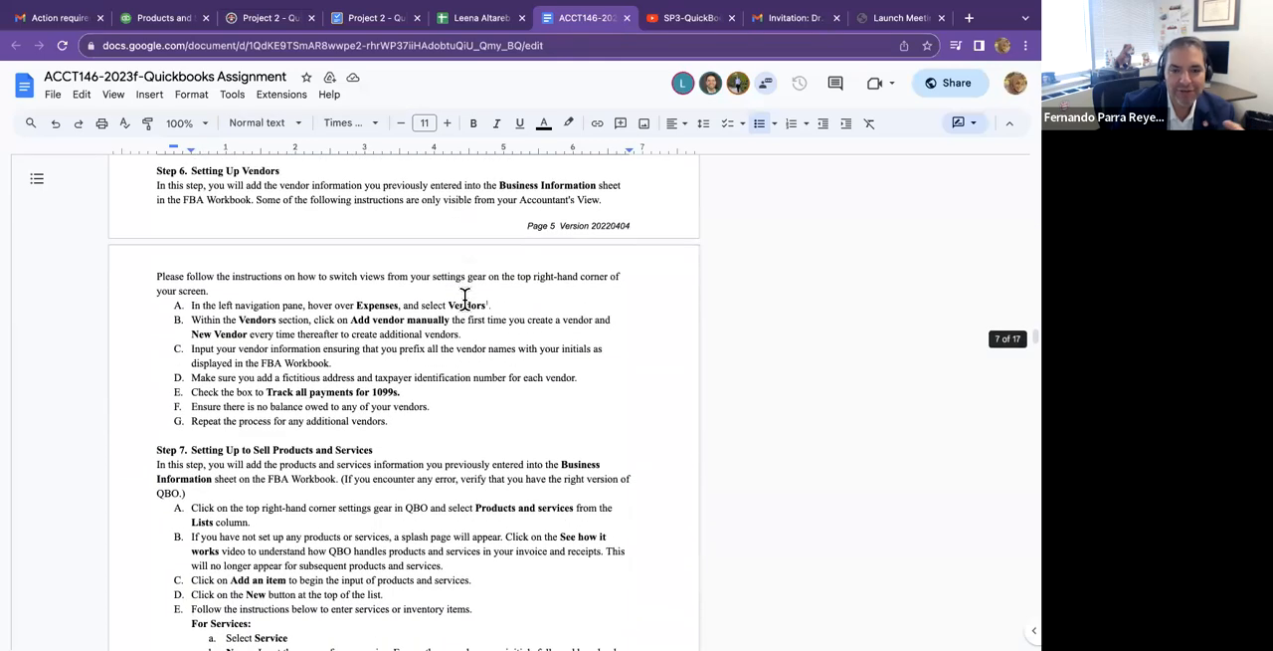
{"action": "scroll", "coordinate": [464, 300], "scroll_direction": "down", "scroll_amount": 9}
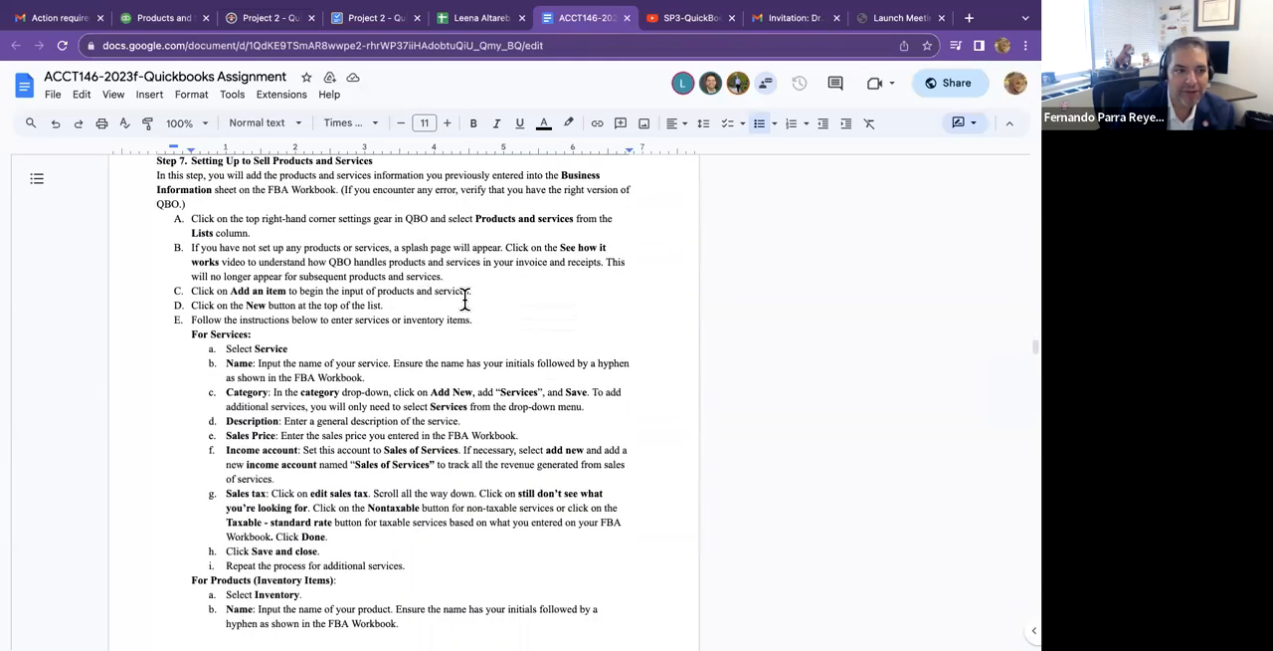
{"action": "scroll", "coordinate": [464, 300], "scroll_direction": "down", "scroll_amount": 3}
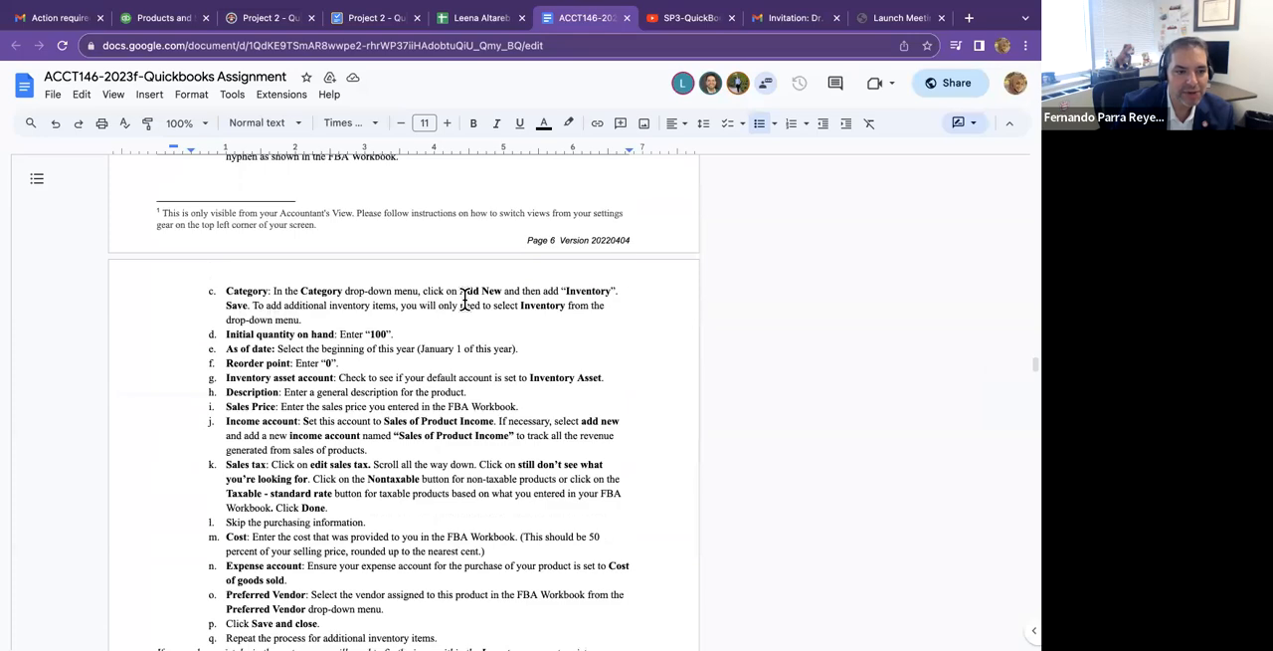
Examine the Step 7 instructions for inventory products, covering category, quantity, date, reorder point, accounts, cost and vendor, plus the customer setup section.
{"action": "scroll", "coordinate": [465, 301], "scroll_direction": "up", "scroll_amount": 2}
{"action": "scroll", "coordinate": [465, 301], "scroll_direction": "down", "scroll_amount": 6}
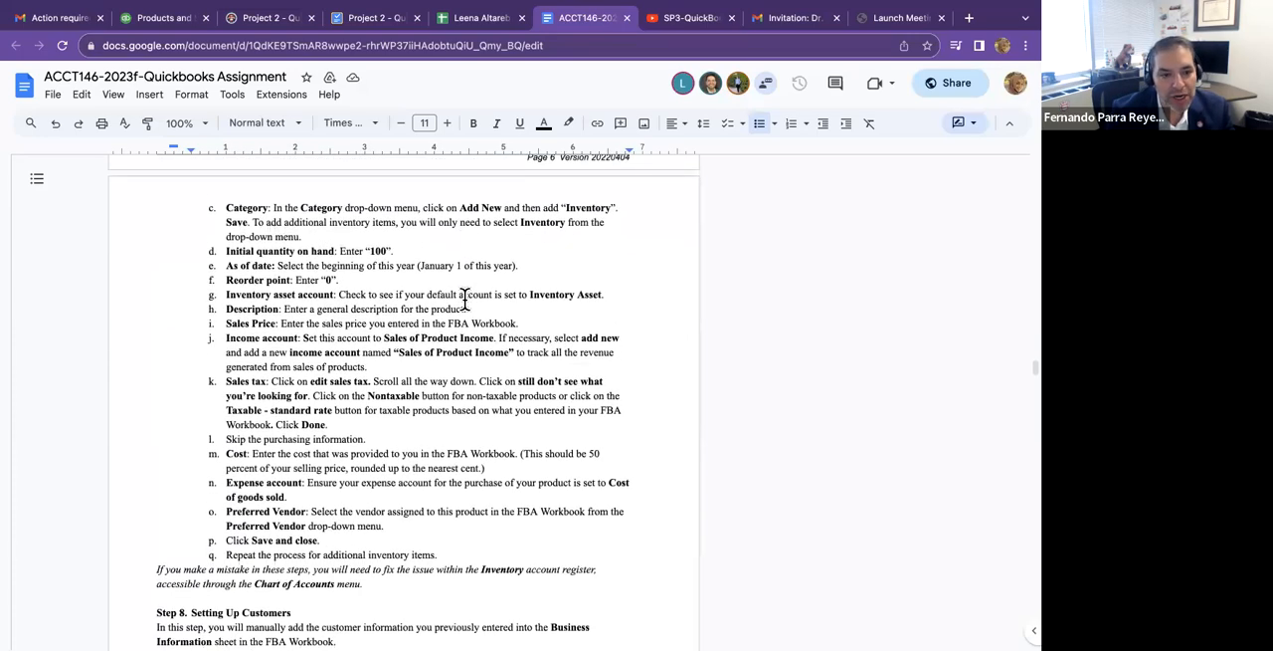
{"action": "scroll", "coordinate": [465, 301], "scroll_direction": "down", "scroll_amount": 6}
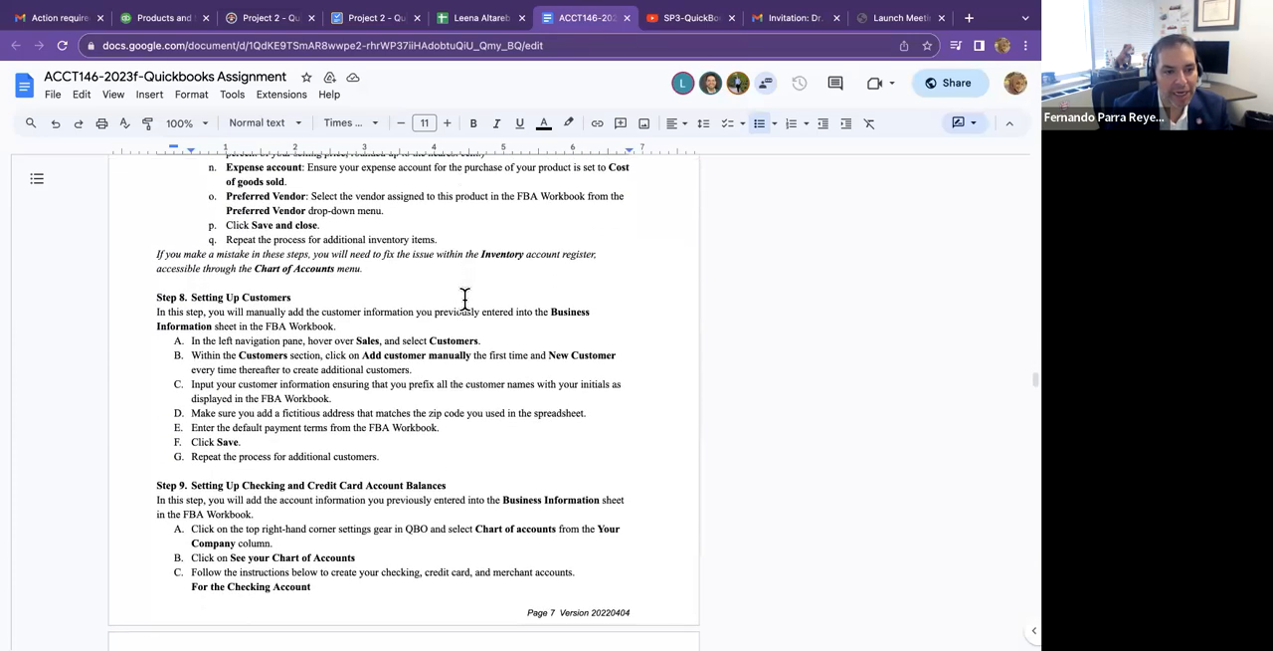
{"action": "scroll", "coordinate": [465, 298], "scroll_direction": "down", "scroll_amount": 5}
{"action": "scroll", "coordinate": [465, 298], "scroll_direction": "up", "scroll_amount": 7}
{"action": "scroll", "coordinate": [465, 299], "scroll_direction": "up", "scroll_amount": 20}
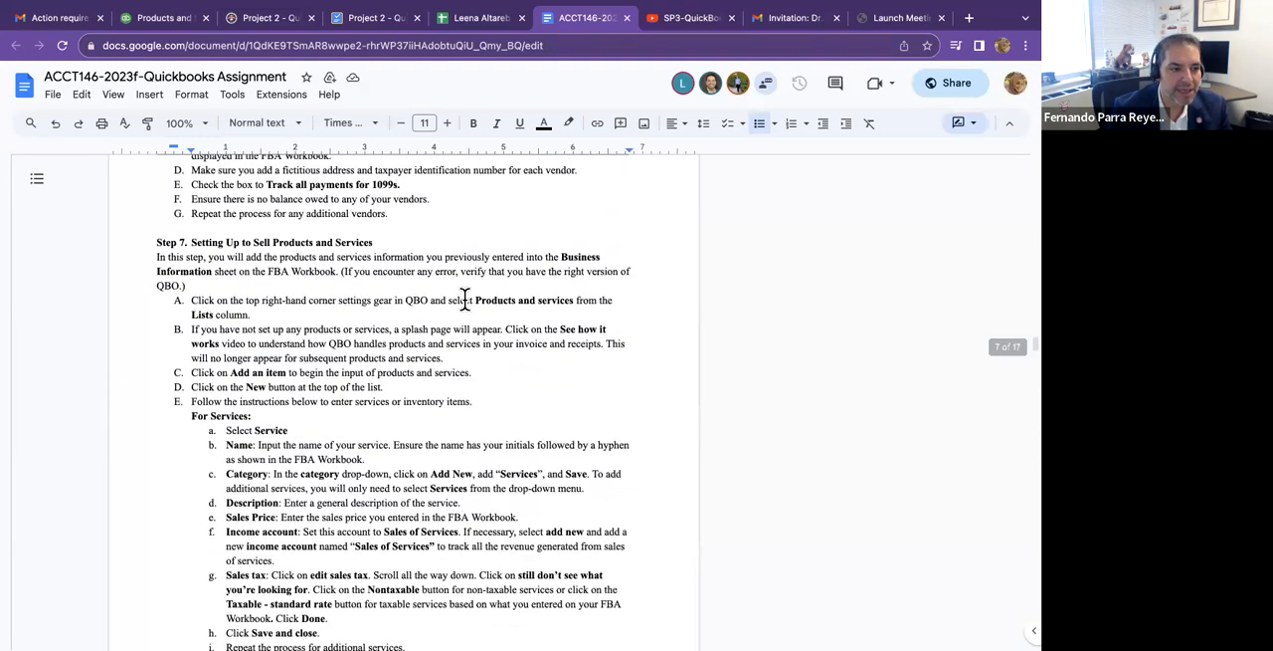
{"action": "scroll", "coordinate": [464, 298], "scroll_direction": "down", "scroll_amount": 1}
{"action": "scroll", "coordinate": [465, 299], "scroll_direction": "up", "scroll_amount": 1}
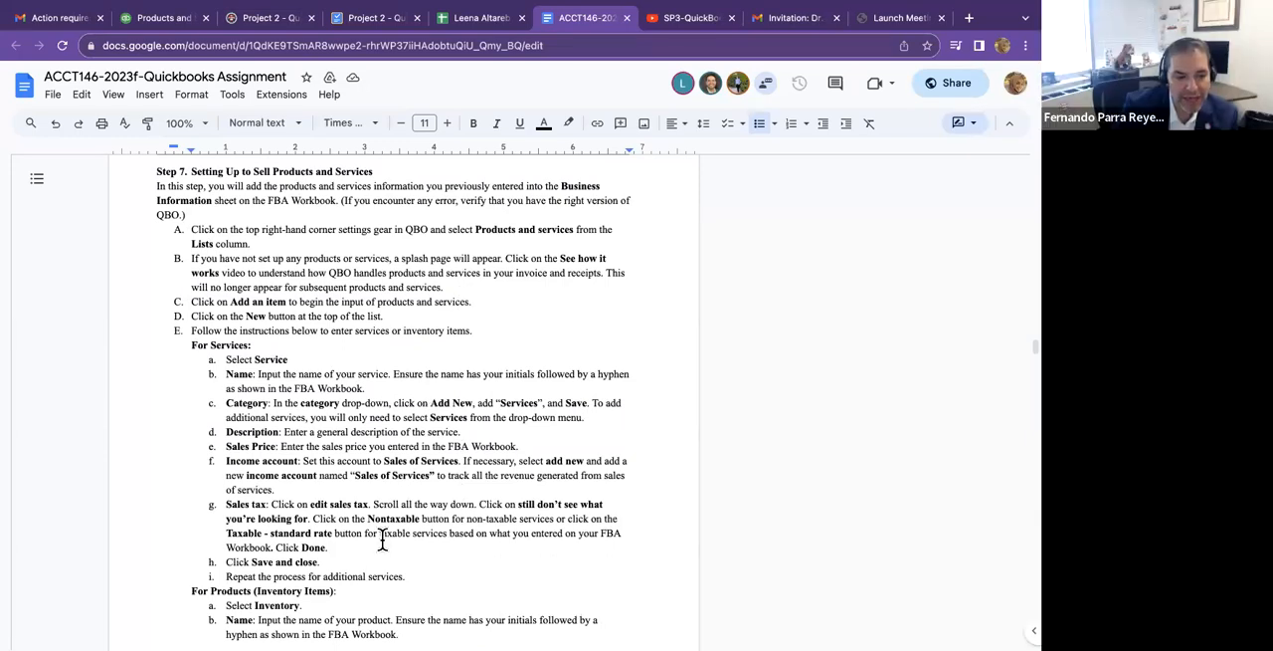
{"action": "scroll", "coordinate": [382, 536], "scroll_direction": "down", "scroll_amount": 10}
{"action": "scroll", "coordinate": [382, 538], "scroll_direction": "down", "scroll_amount": 1}
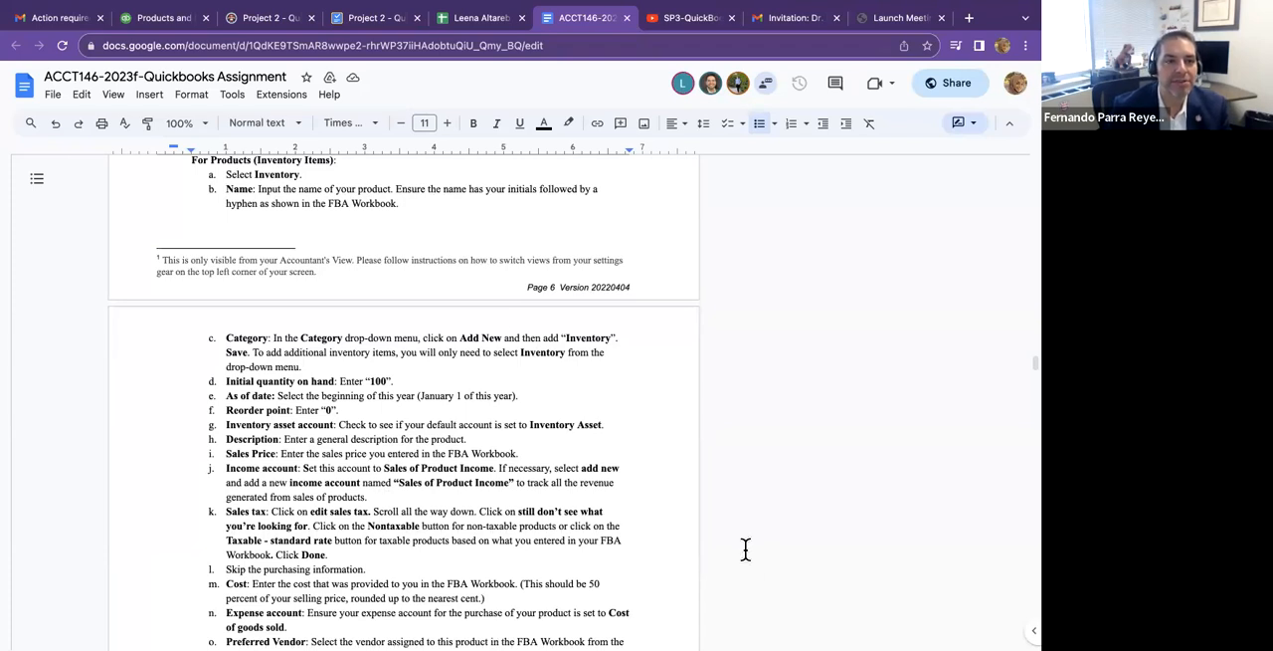
Return to the Power Toothbrush item in QuickBooks and set its initial quantity on hand to 100.
{"action": "left_click", "coordinate": [157, 20]}
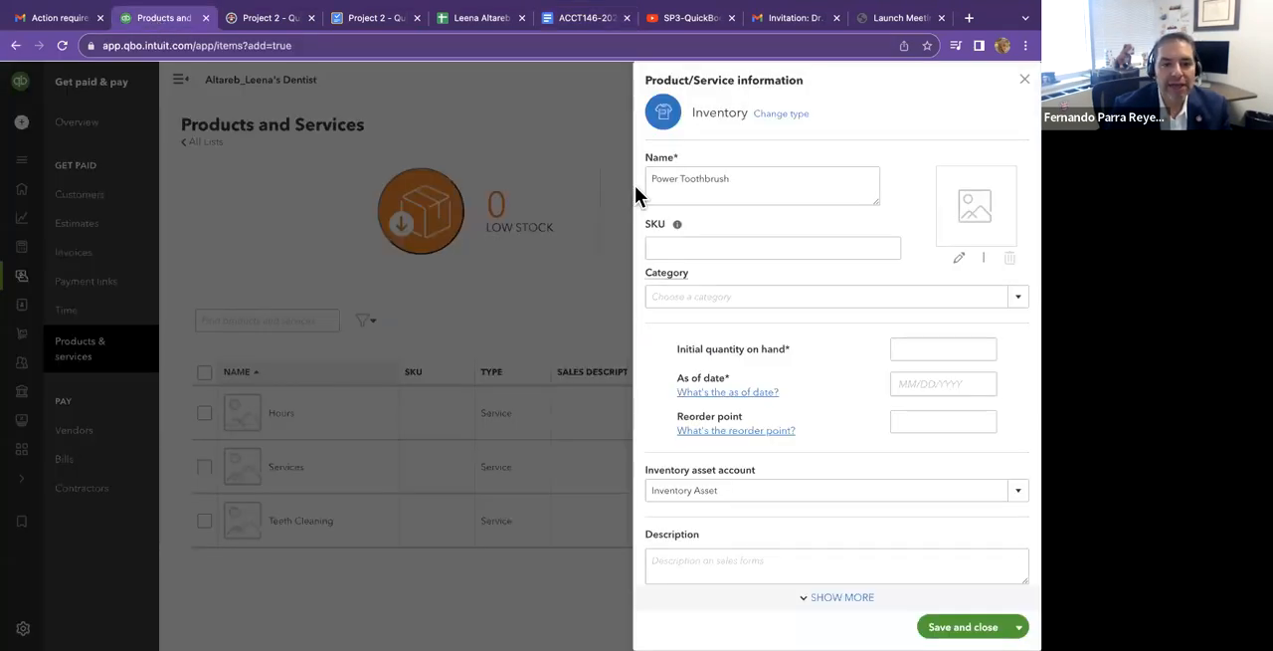
{"action": "left_click", "coordinate": [938, 348]}
{"action": "type", "text": "100"}
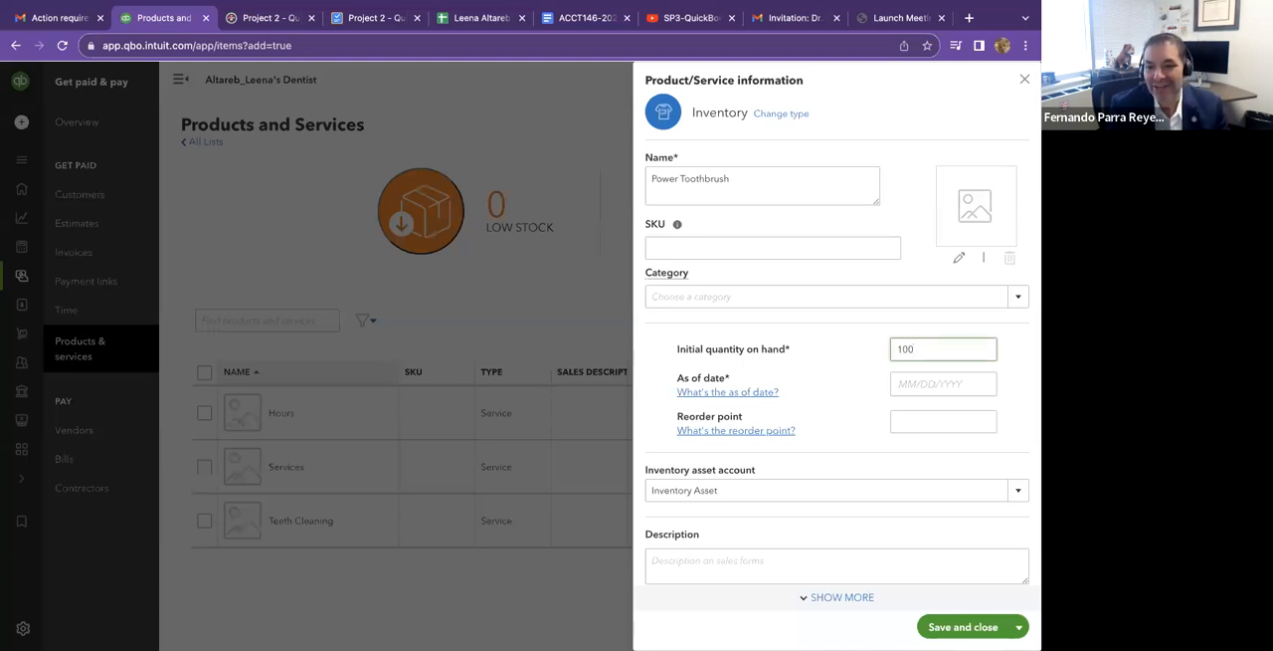
Set the Power Toothbrush's as-of date to 01/01/2023.
{"action": "left_click", "coordinate": [974, 382]}
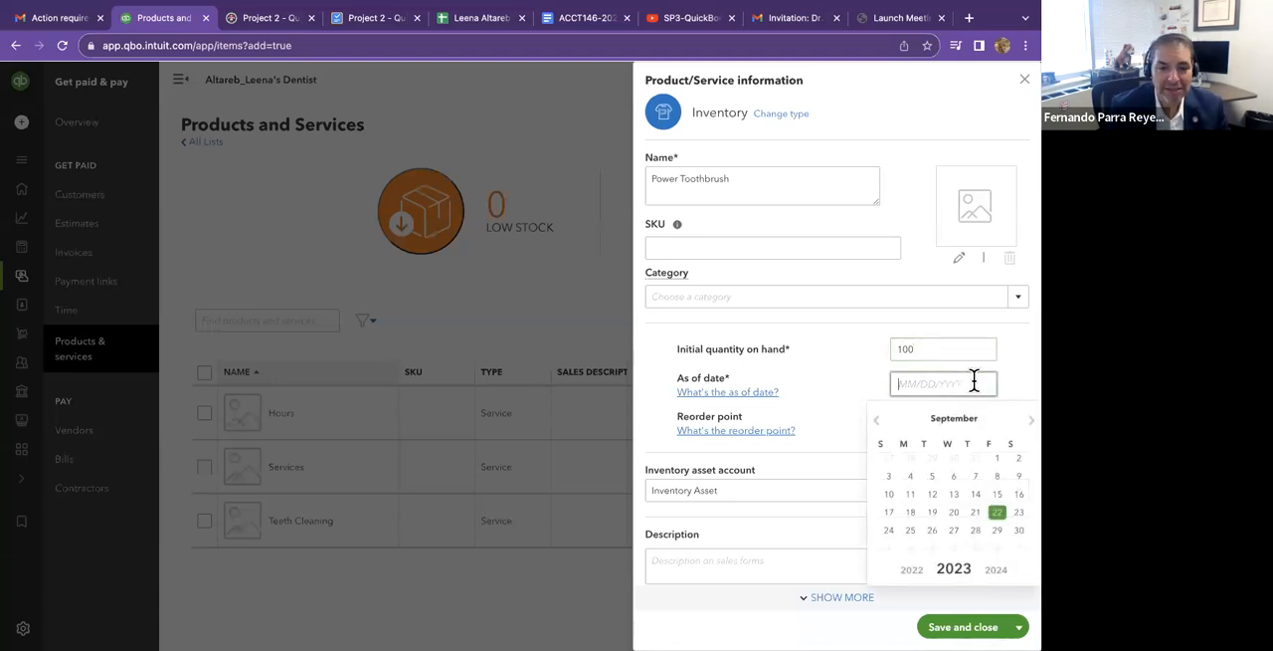
{"action": "left_click", "coordinate": [908, 530]}
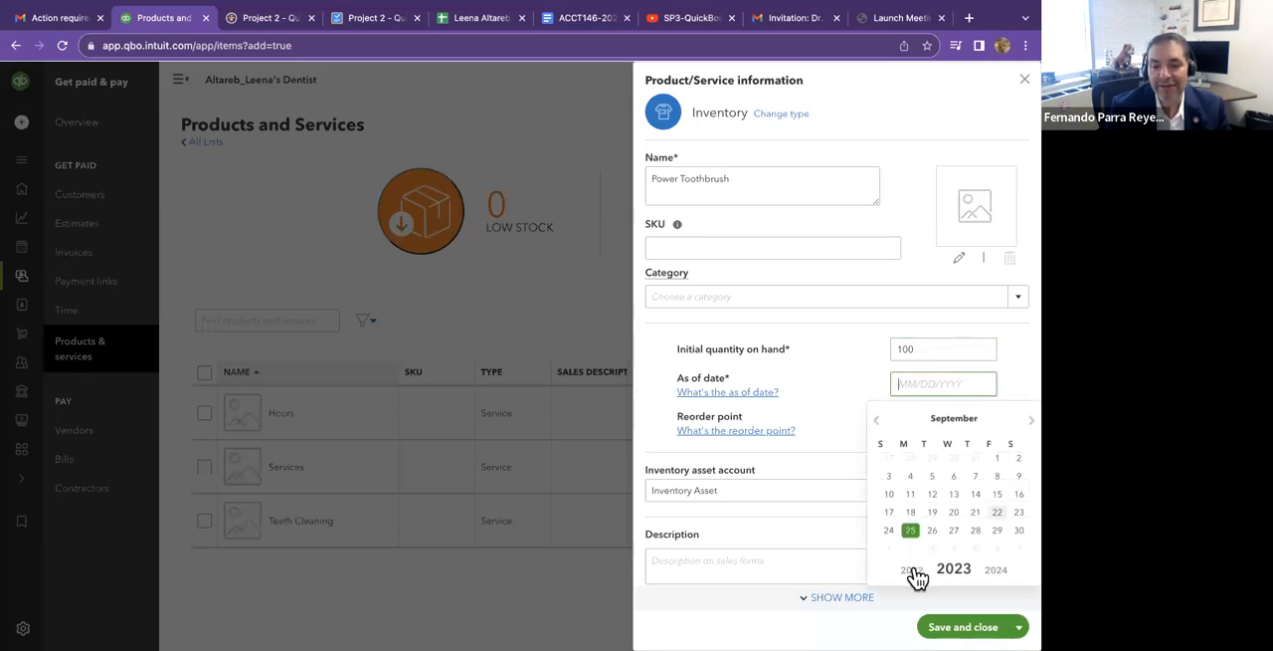
{"action": "type", "text": "01/"}
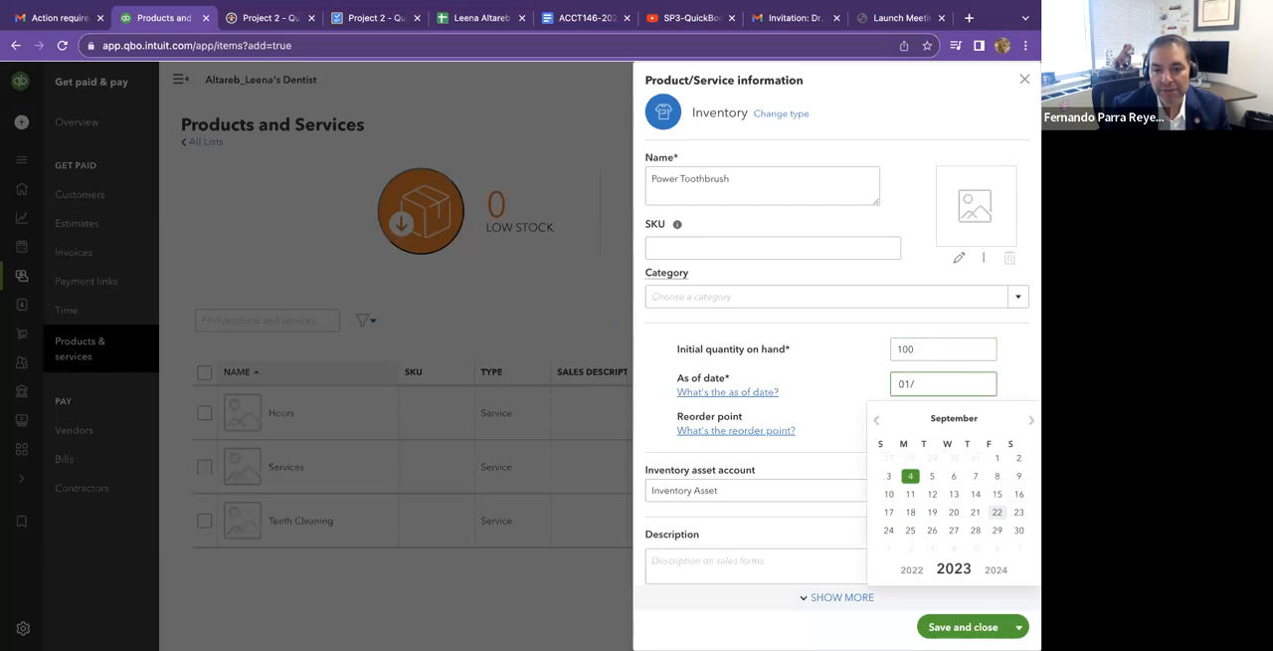
{"action": "type", "text": "01/2023"}
{"action": "key", "text": "Return"}
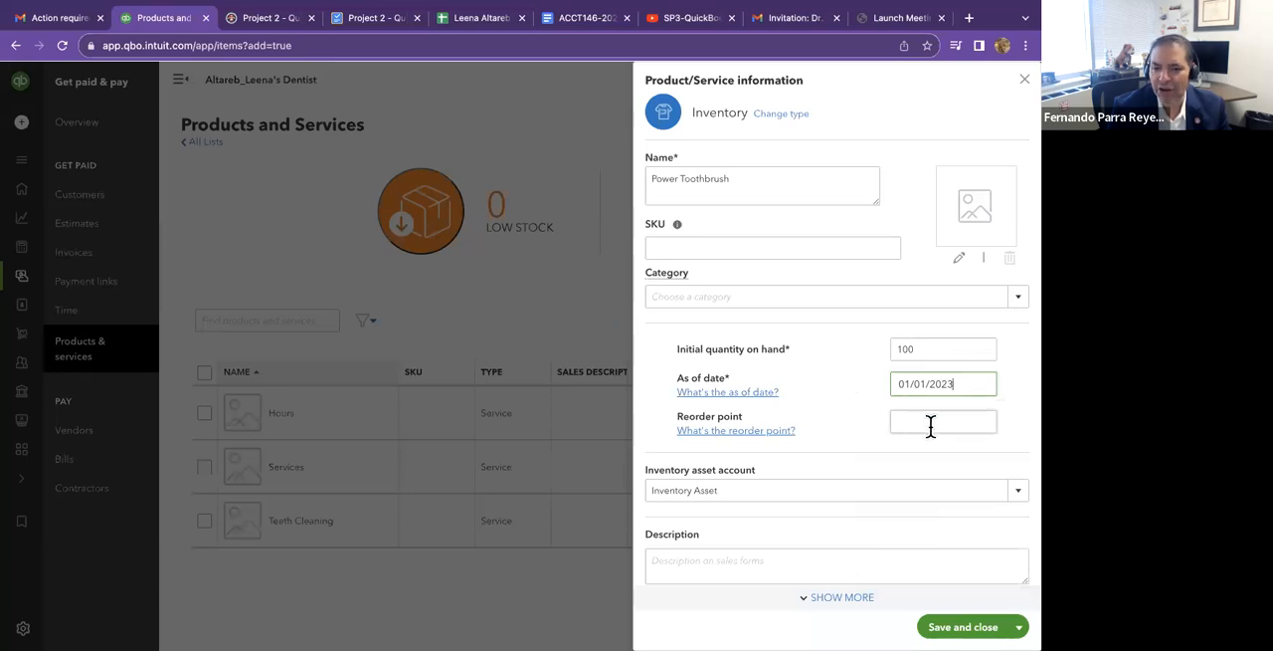
Set the Power Toothbrush's reorder point to 0.
{"action": "scroll", "coordinate": [844, 390], "scroll_direction": "down", "scroll_amount": 1}
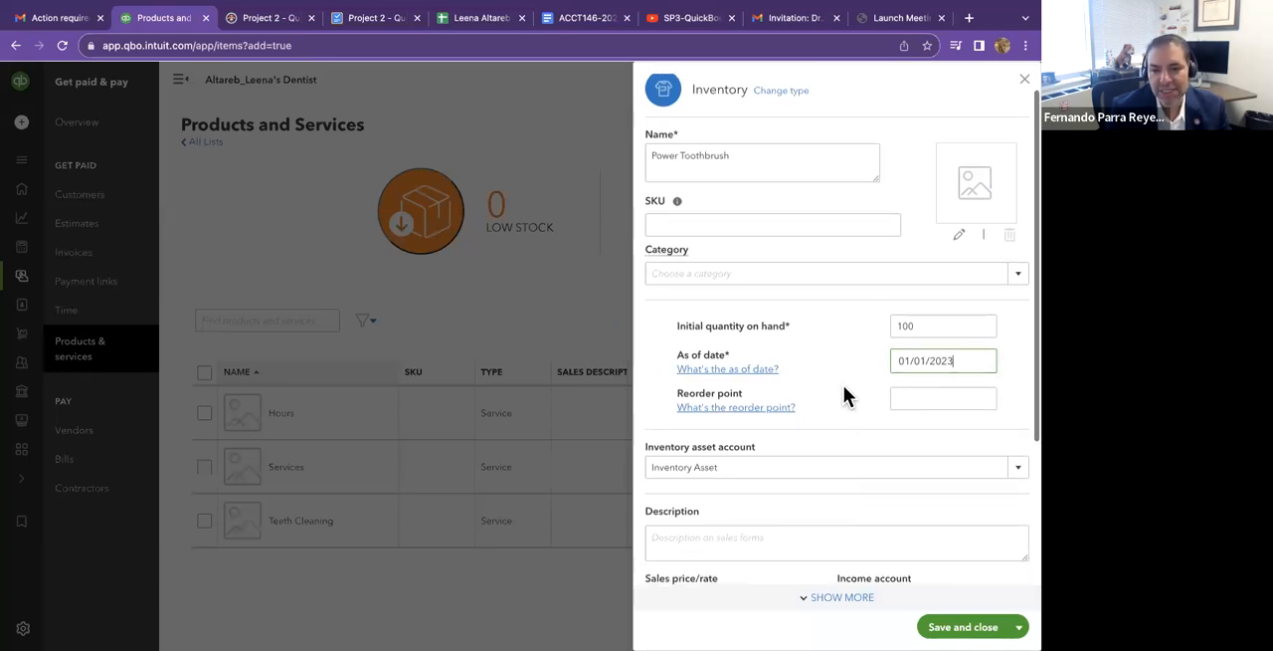
{"action": "left_click", "coordinate": [937, 397]}
{"action": "type", "text": "0"}
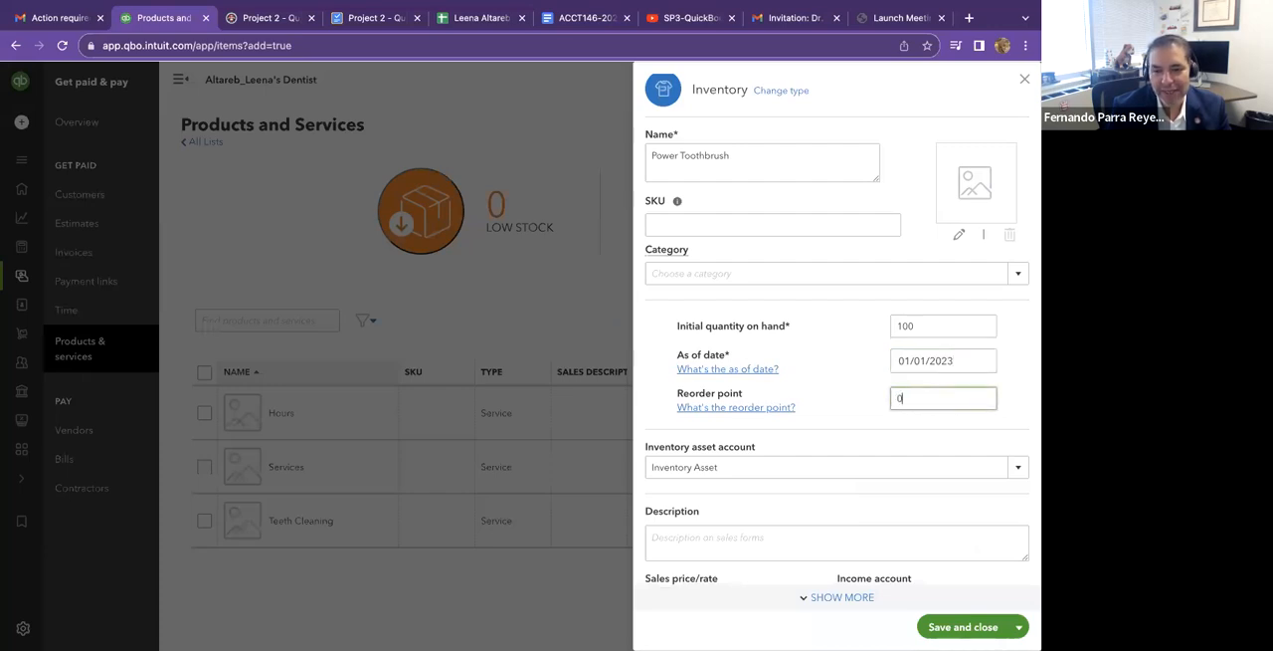
{"action": "left_click", "coordinate": [825, 385]}
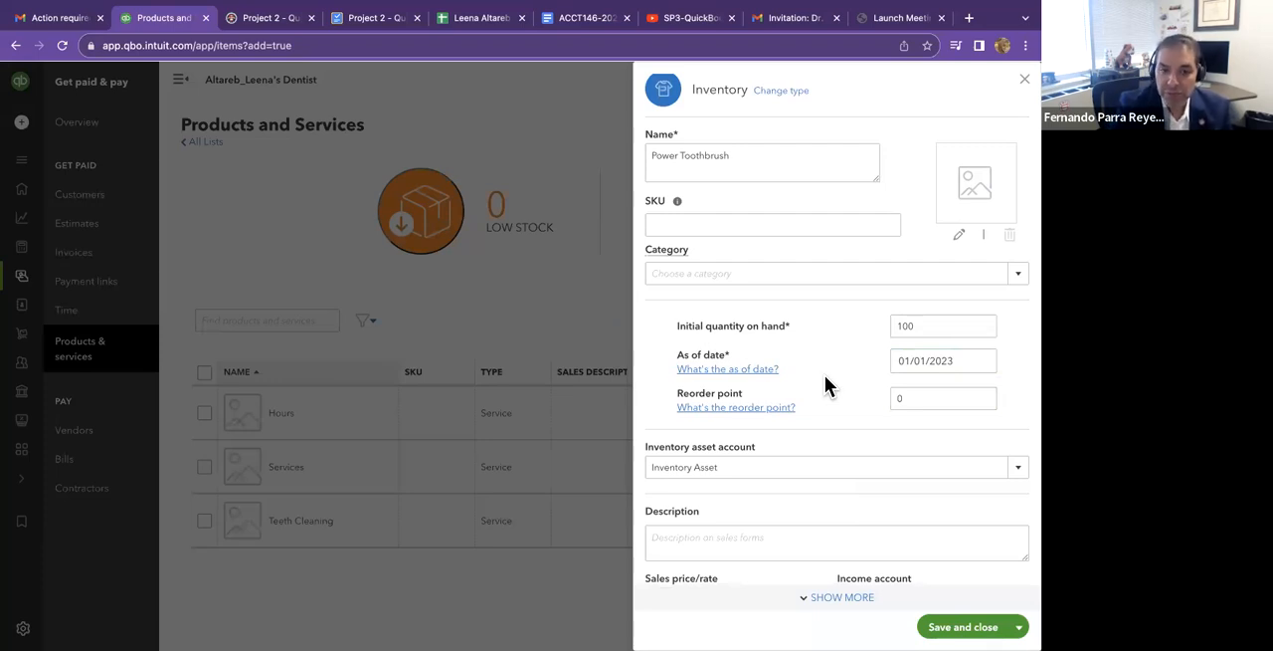
Set the Power Toothbrush's cost to 125.46, copying it from cell G20 of the setup spreadsheet.
{"action": "scroll", "coordinate": [825, 375], "scroll_direction": "down", "scroll_amount": 2}
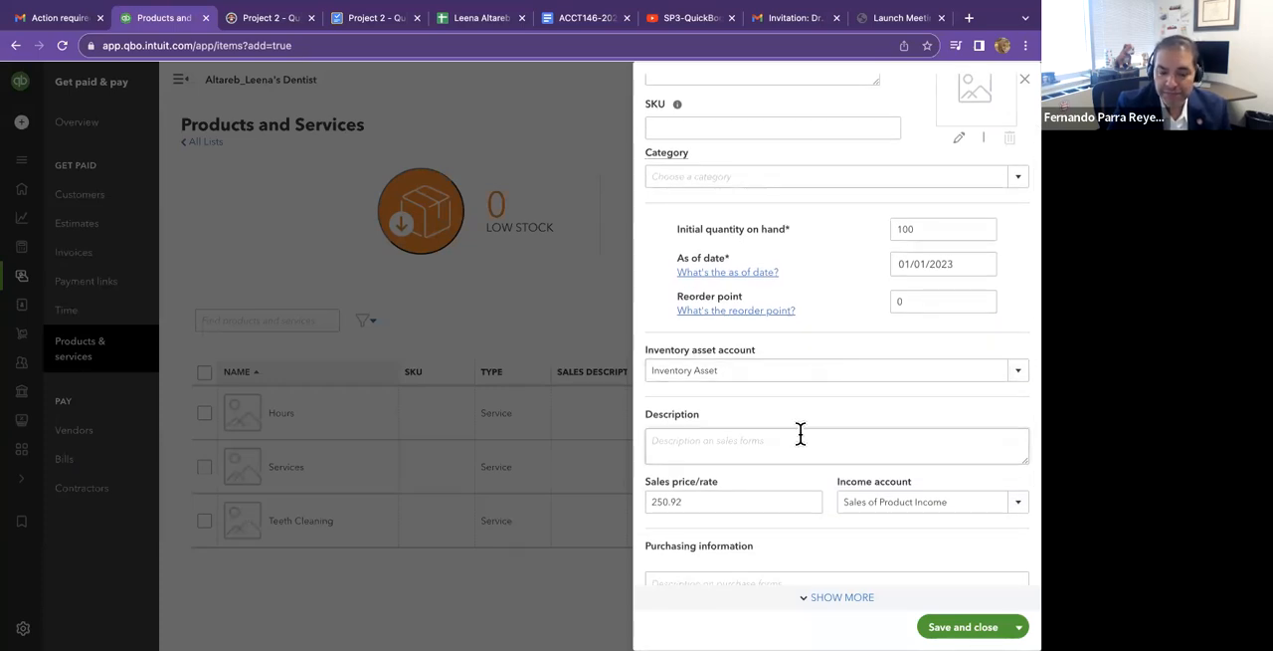
{"action": "scroll", "coordinate": [796, 444], "scroll_direction": "down", "scroll_amount": 1}
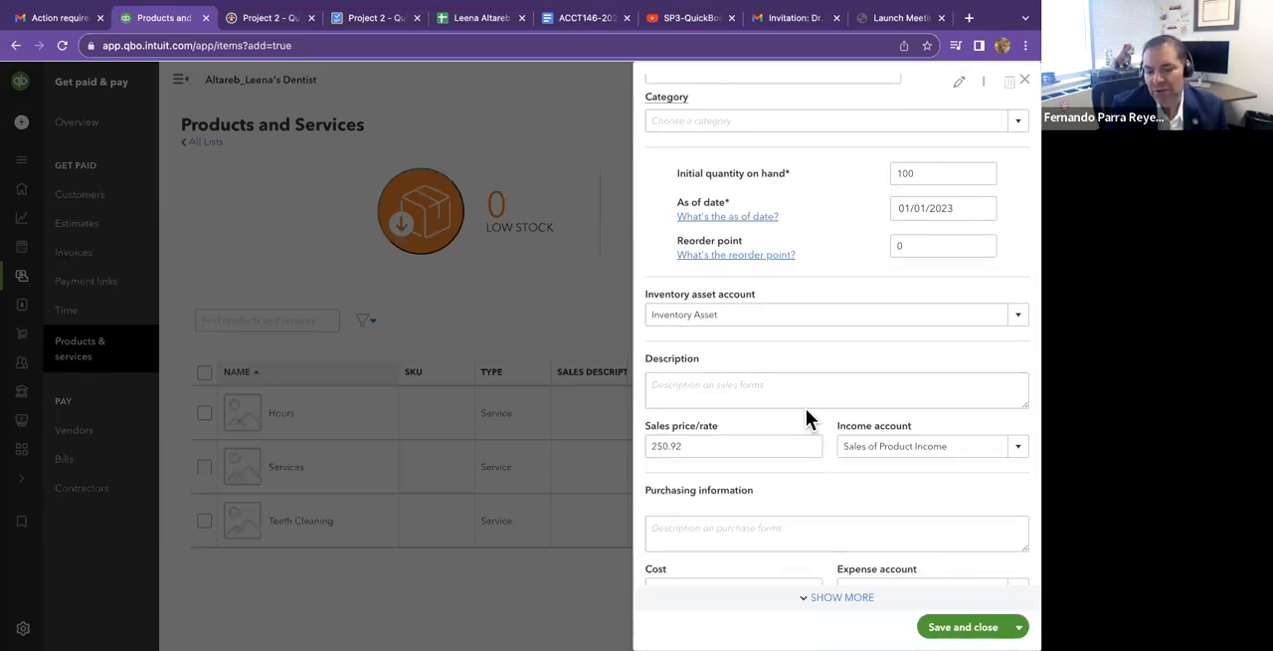
{"action": "left_click", "coordinate": [797, 388]}
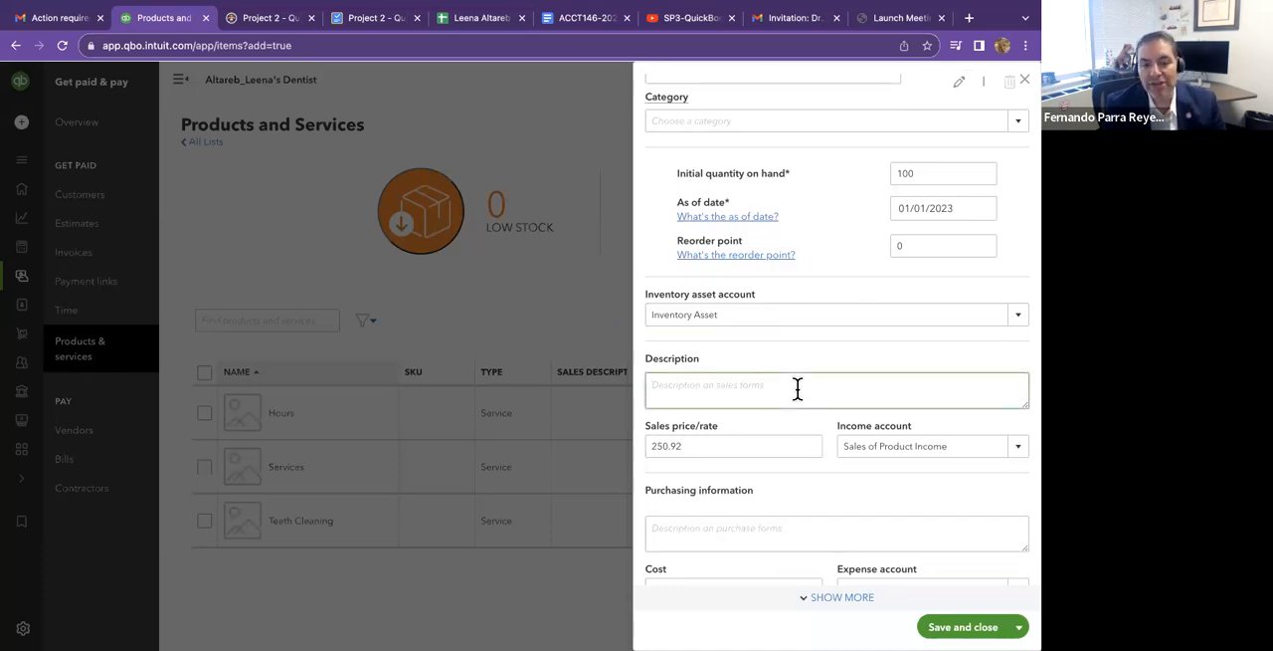
{"action": "scroll", "coordinate": [805, 345], "scroll_direction": "down", "scroll_amount": 1}
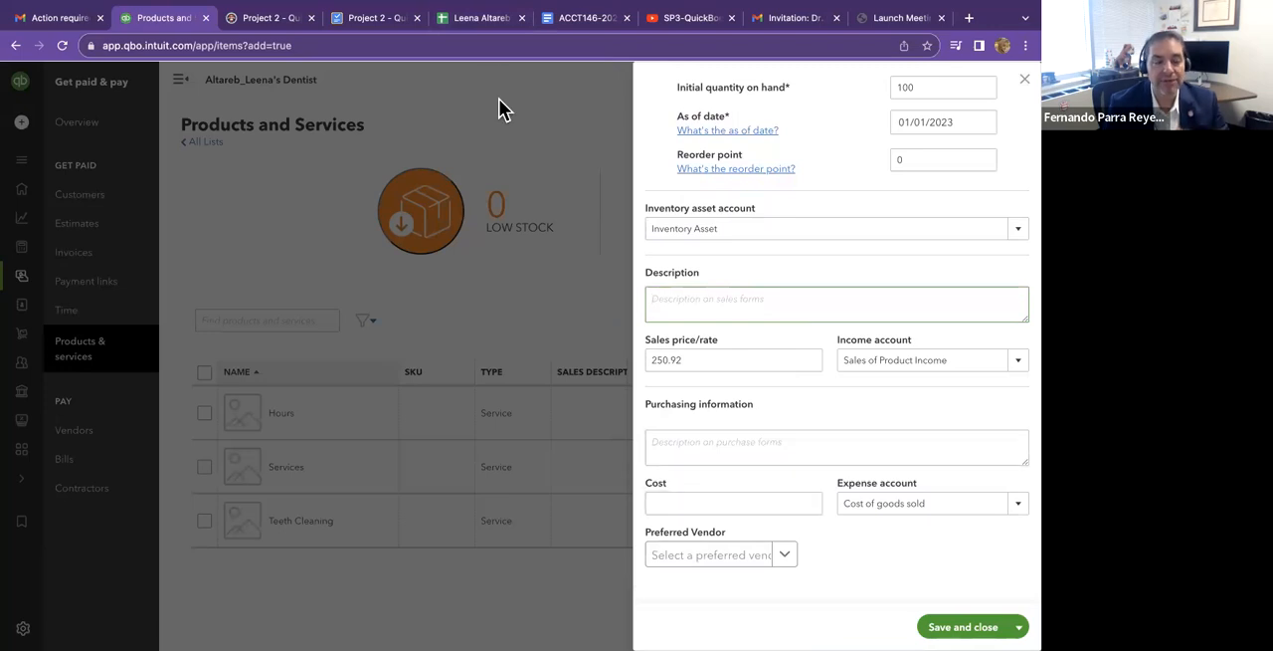
{"action": "left_click", "coordinate": [459, 21]}
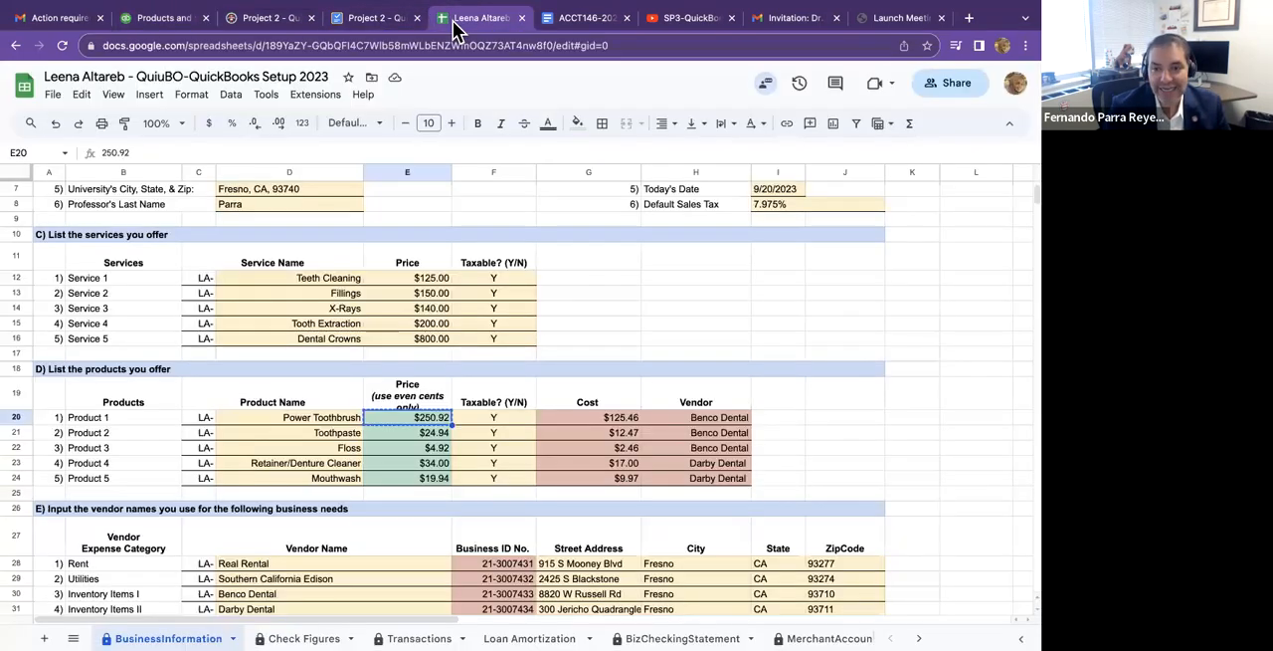
{"action": "left_click", "coordinate": [595, 417]}
{"action": "right_click", "coordinate": [595, 417]}
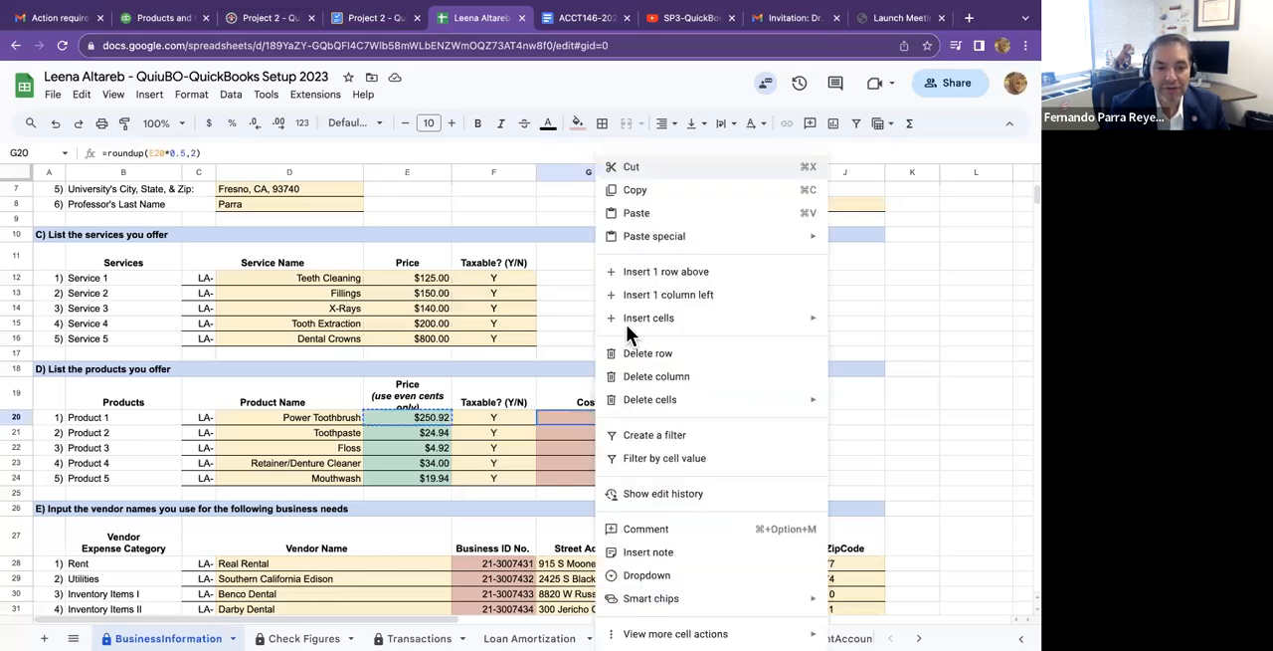
{"action": "left_click", "coordinate": [669, 190]}
{"action": "left_click", "coordinate": [163, 17]}
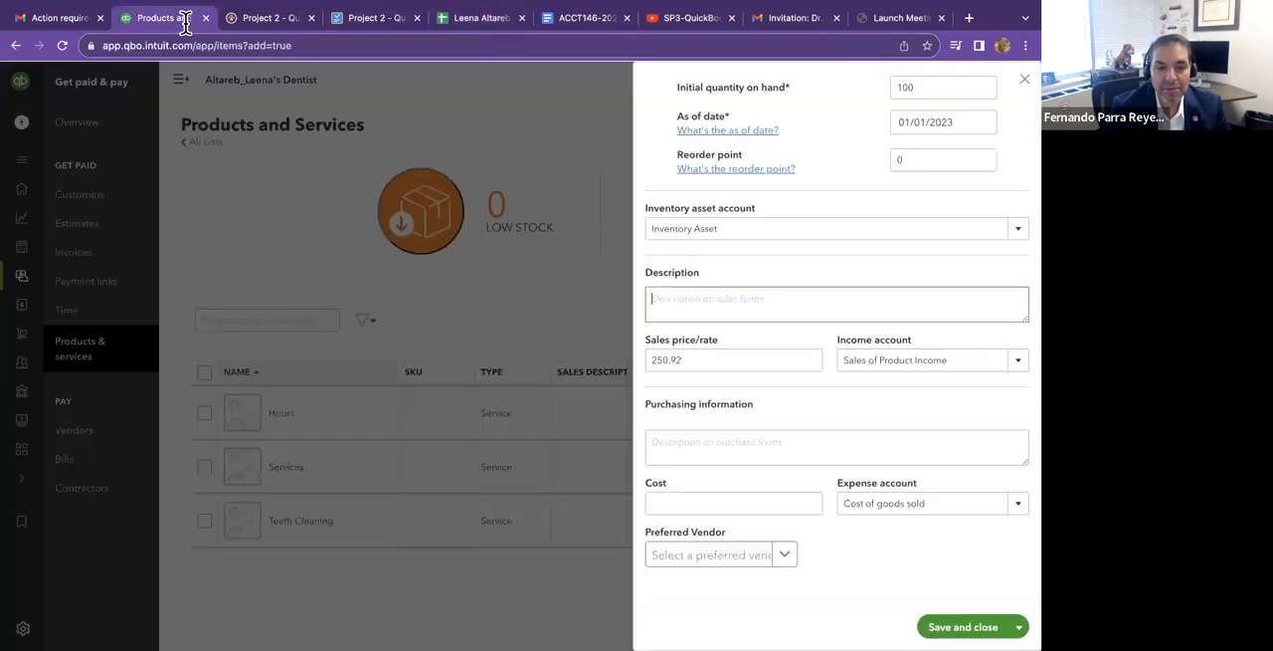
{"action": "left_click", "coordinate": [748, 502]}
{"action": "key", "text": "ctrl+v"}
Create a new preferred vendor for the item with the company name Benco Dental.
{"action": "left_click", "coordinate": [782, 555]}
{"action": "left_click", "coordinate": [748, 593]}
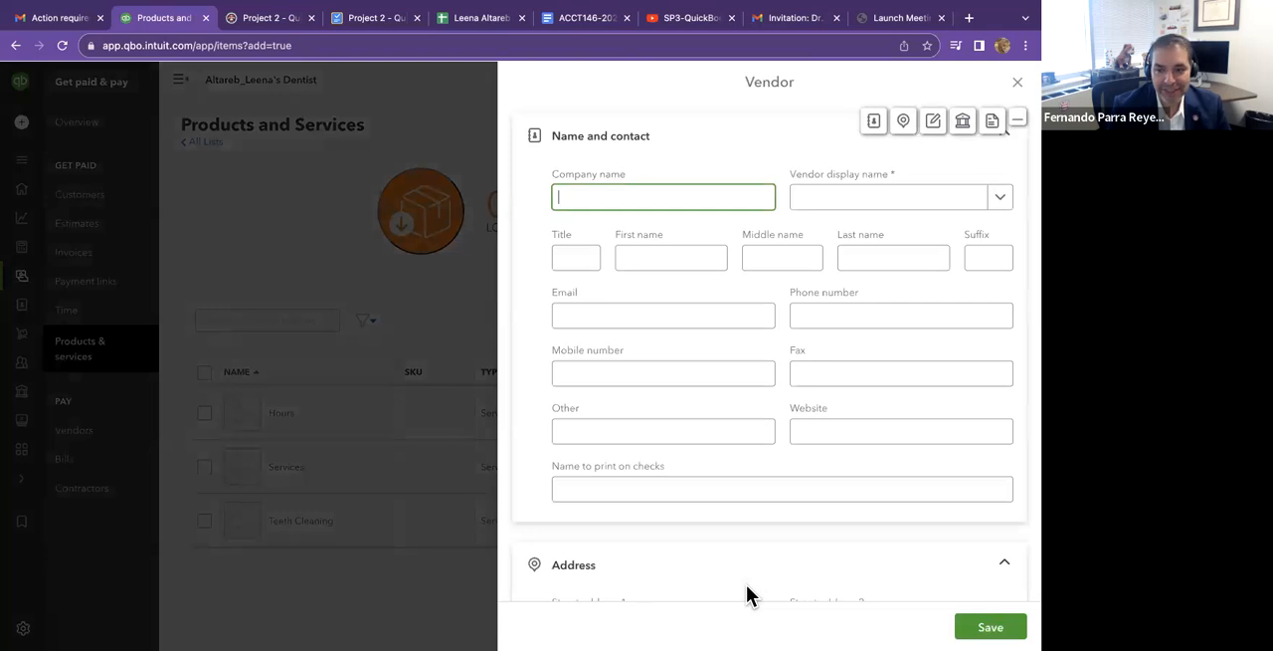
{"action": "left_click", "coordinate": [834, 202]}
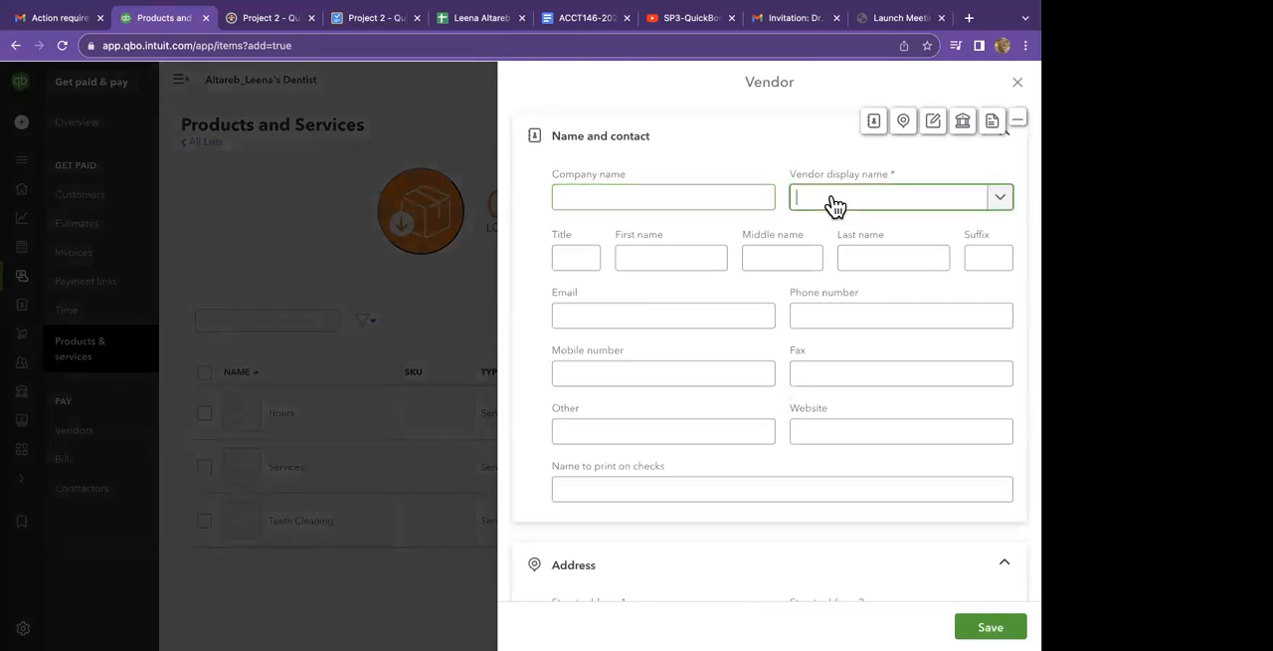
{"action": "left_click", "coordinate": [767, 192]}
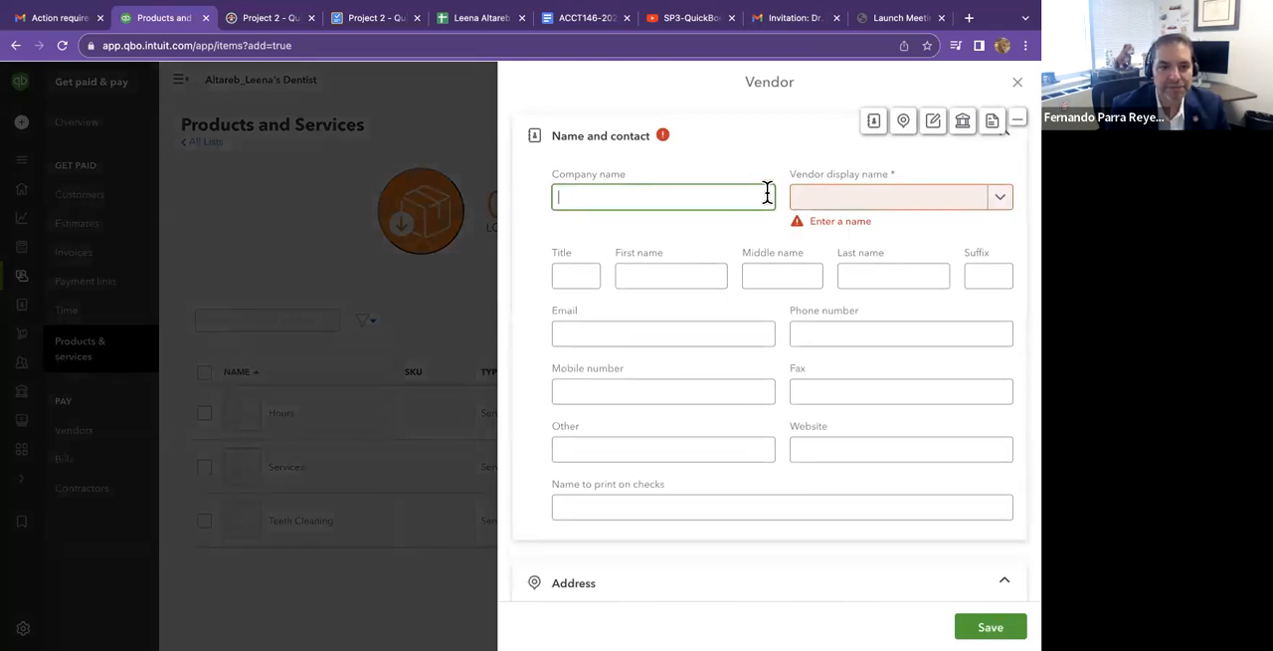
{"action": "type", "text": "Benco"}
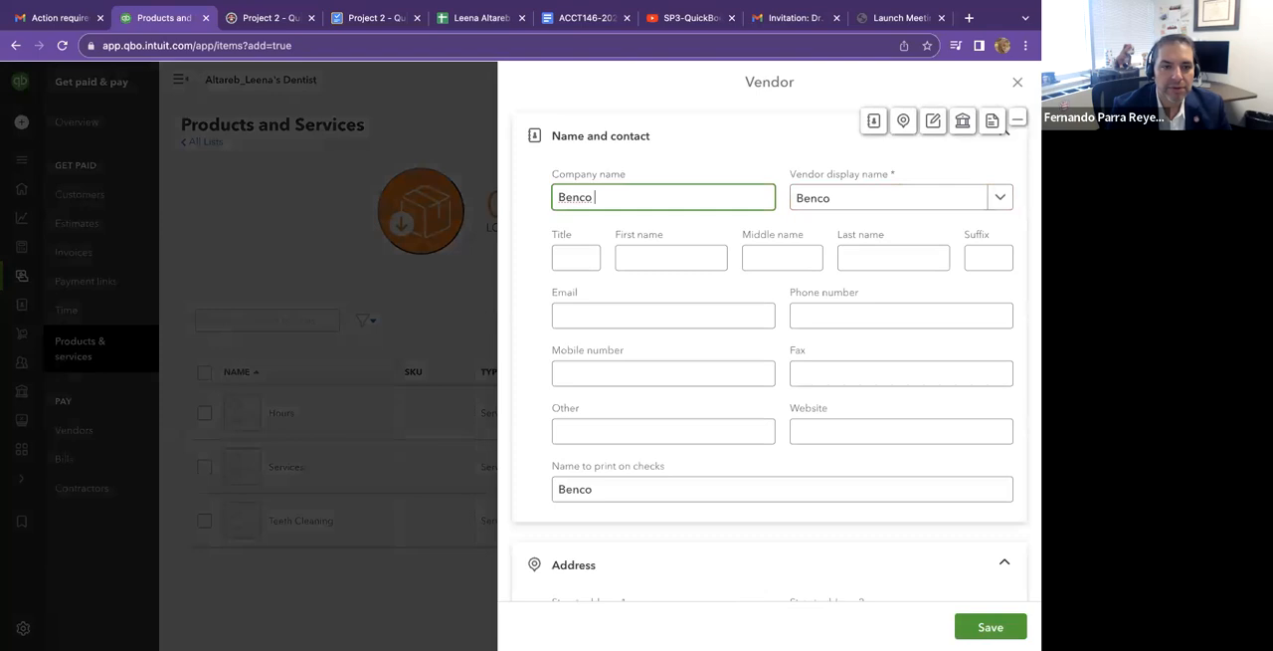
{"action": "type", "text": " Dental"}
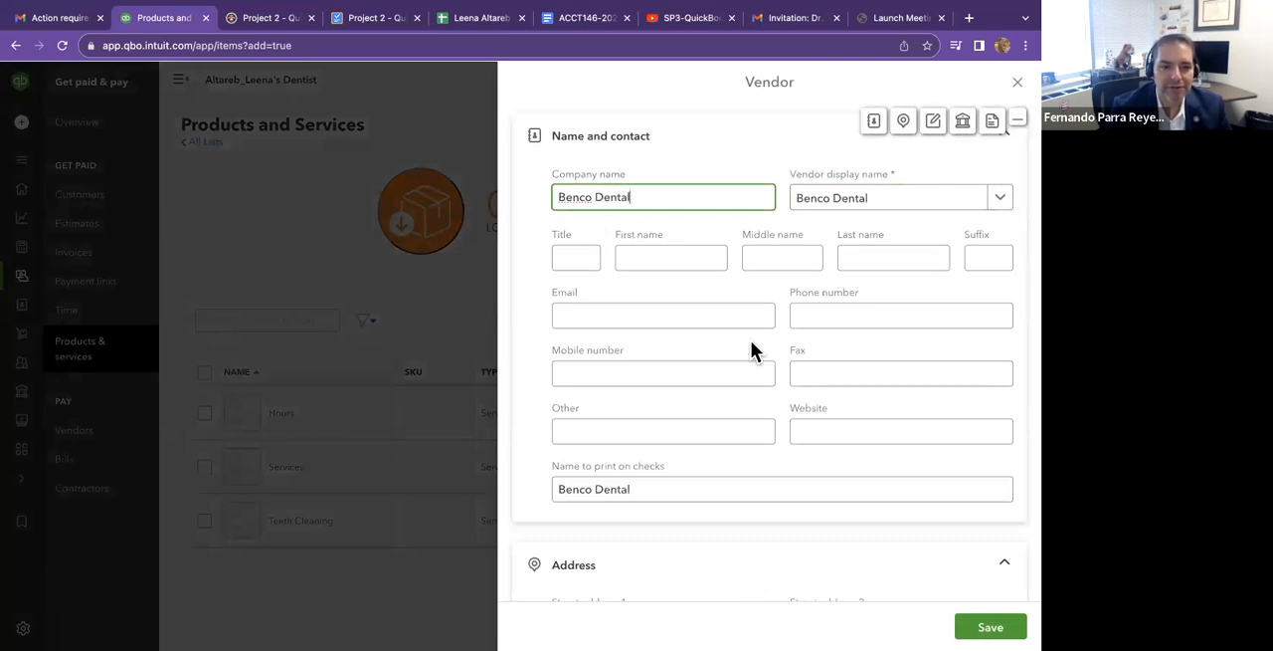
Fill in the Benco Dental vendor's street address, copying it from cell G30 of the setup spreadsheet.
{"action": "left_click", "coordinate": [455, 21]}
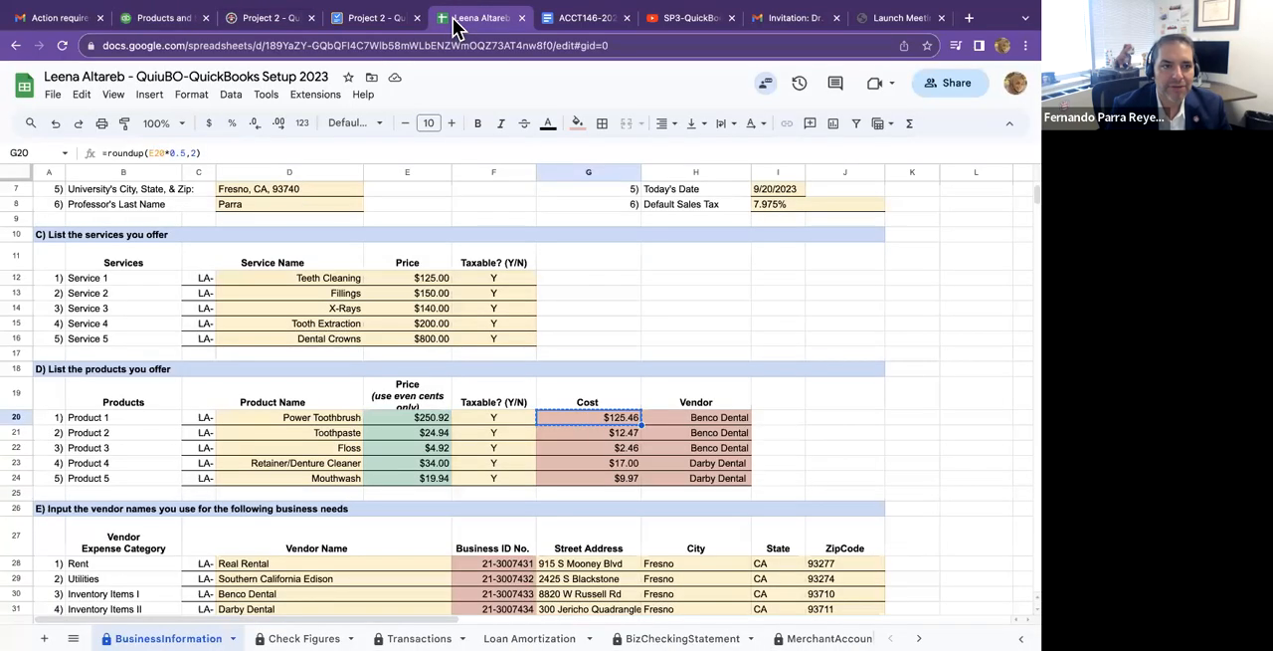
{"action": "scroll", "coordinate": [469, 513], "scroll_direction": "down", "scroll_amount": 1}
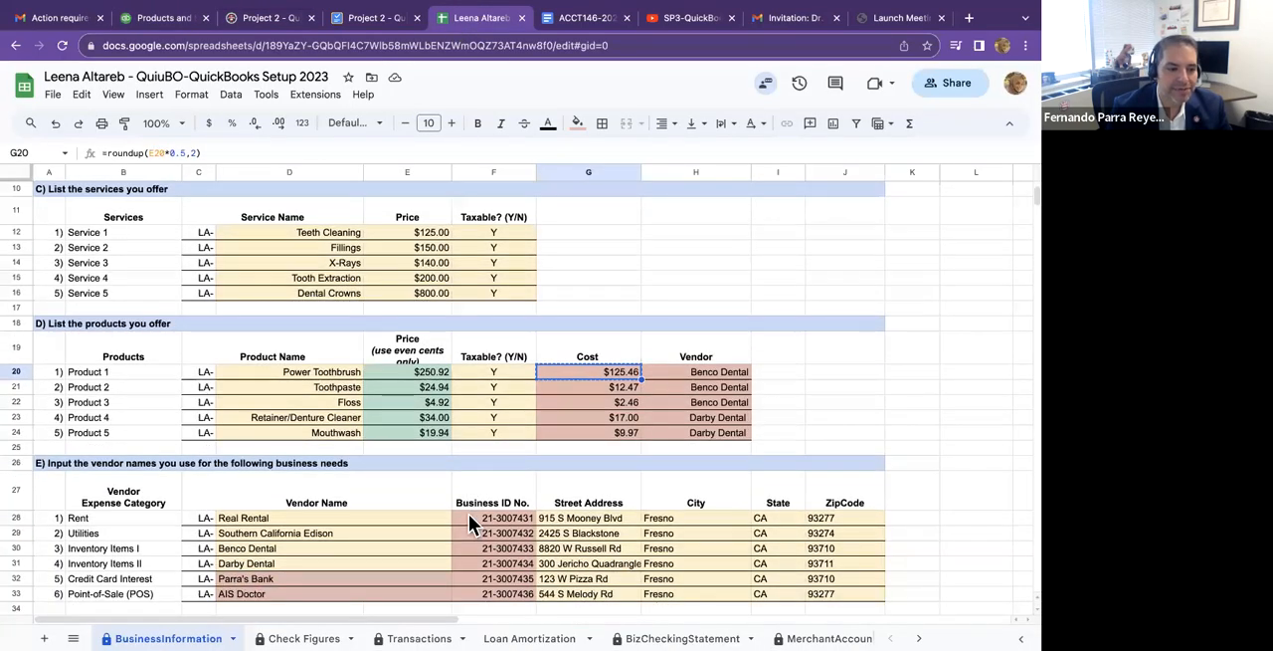
{"action": "scroll", "coordinate": [469, 513], "scroll_direction": "down", "scroll_amount": 1}
{"action": "right_click", "coordinate": [558, 490]}
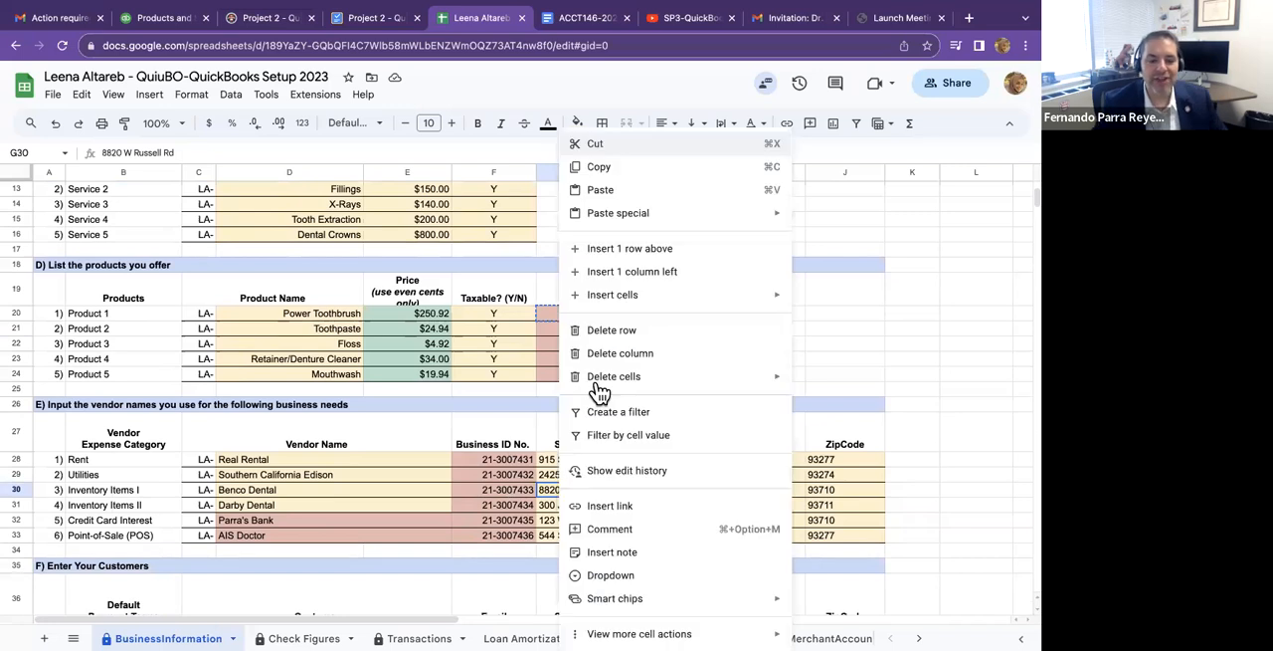
{"action": "left_click", "coordinate": [602, 139]}
{"action": "left_click", "coordinate": [164, 18]}
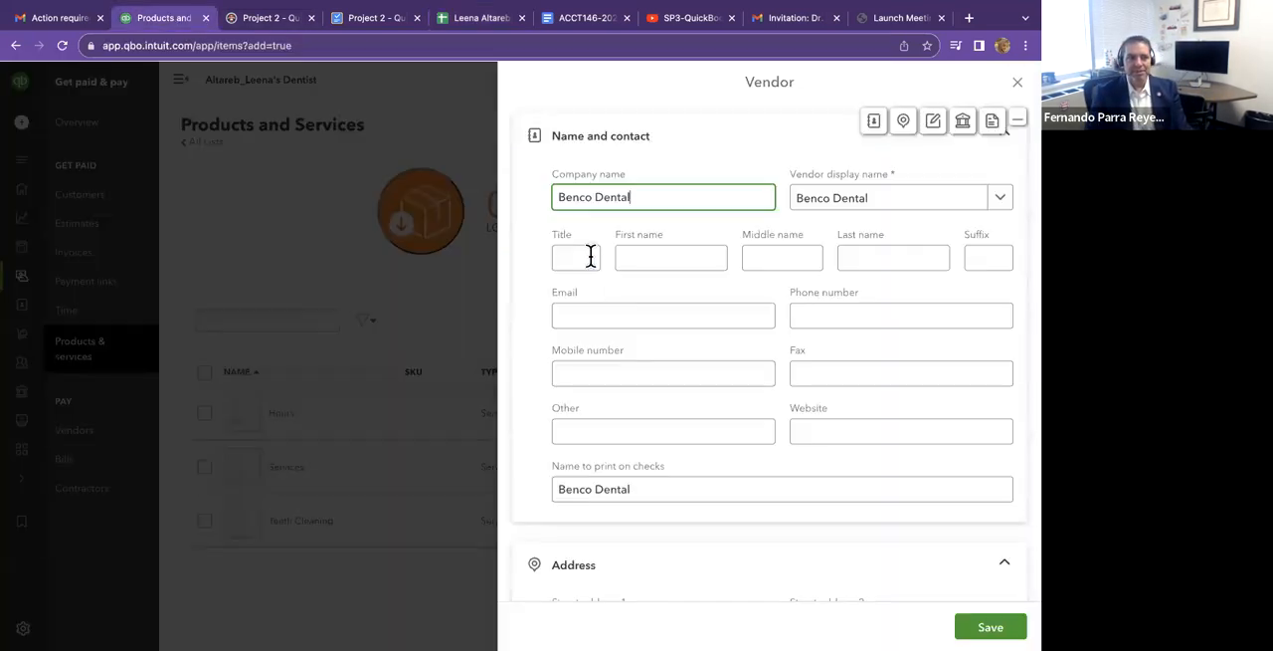
{"action": "scroll", "coordinate": [651, 421], "scroll_direction": "down", "scroll_amount": 3}
{"action": "left_click", "coordinate": [652, 429]}
{"action": "key", "text": "ctrl+v"}
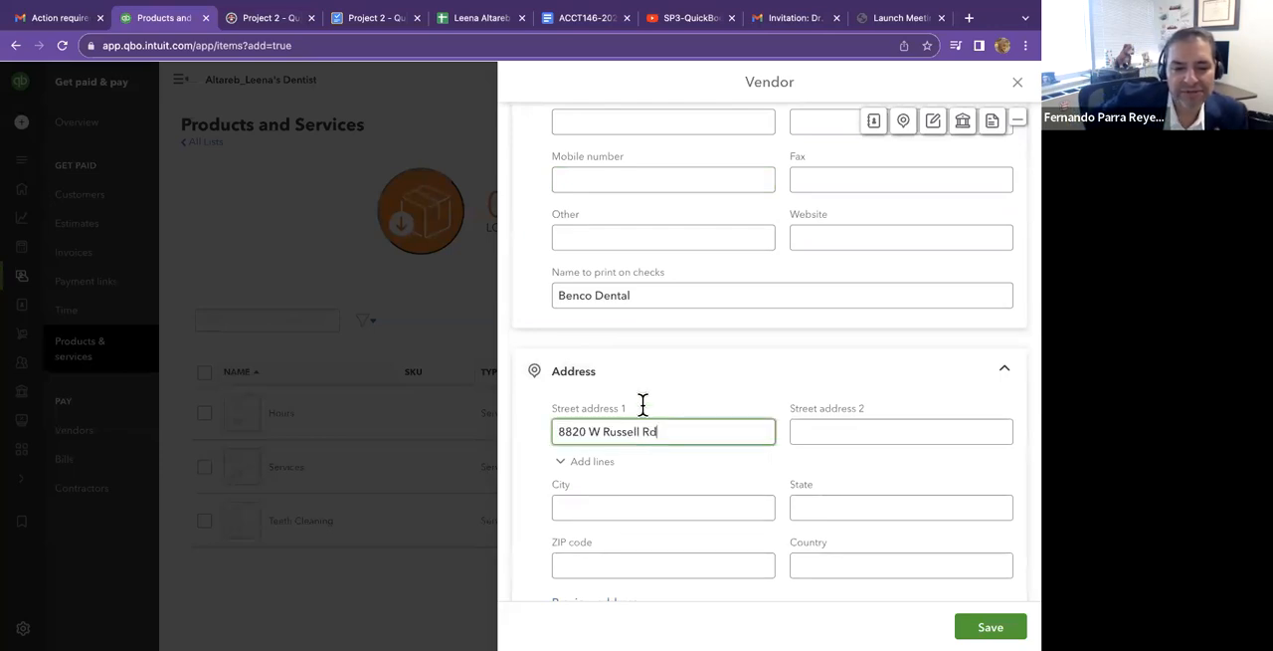
Fill in the Benco Dental vendor's city and state as listed in row 30 of the setup spreadsheet.
{"action": "scroll", "coordinate": [642, 404], "scroll_direction": "down", "scroll_amount": 2}
{"action": "left_click", "coordinate": [643, 402]}
{"action": "type", "text": "Fresno"}
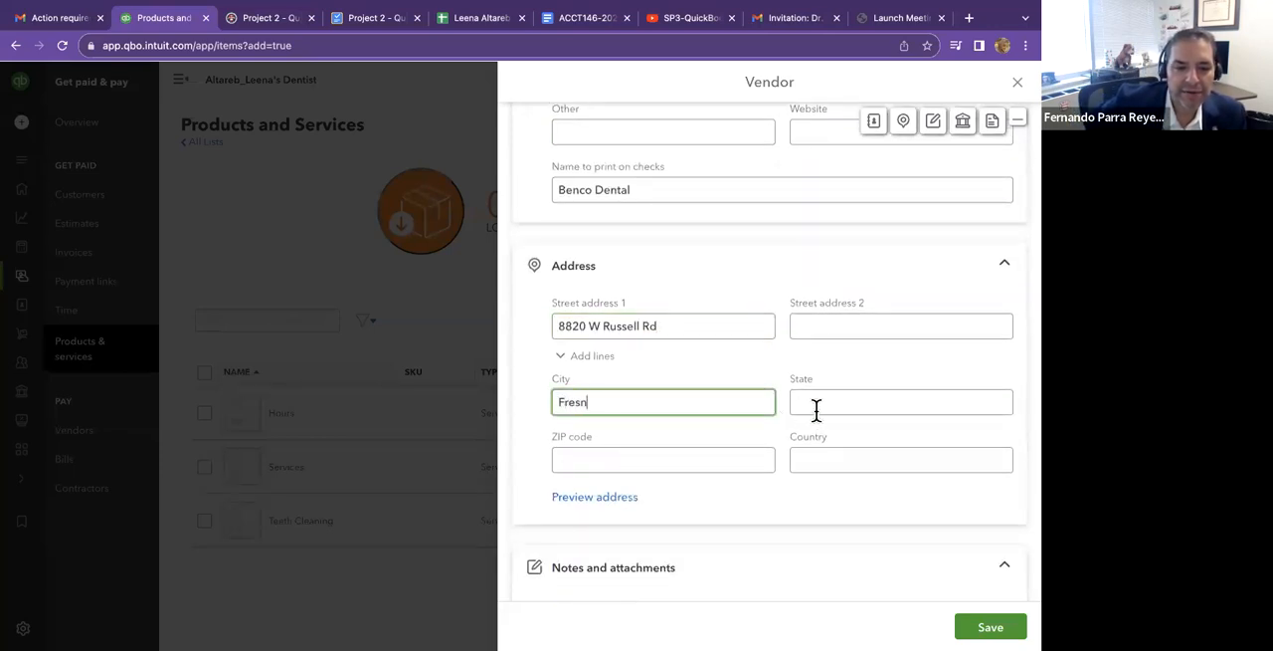
{"action": "left_click", "coordinate": [816, 409]}
{"action": "type", "text": "CA"}
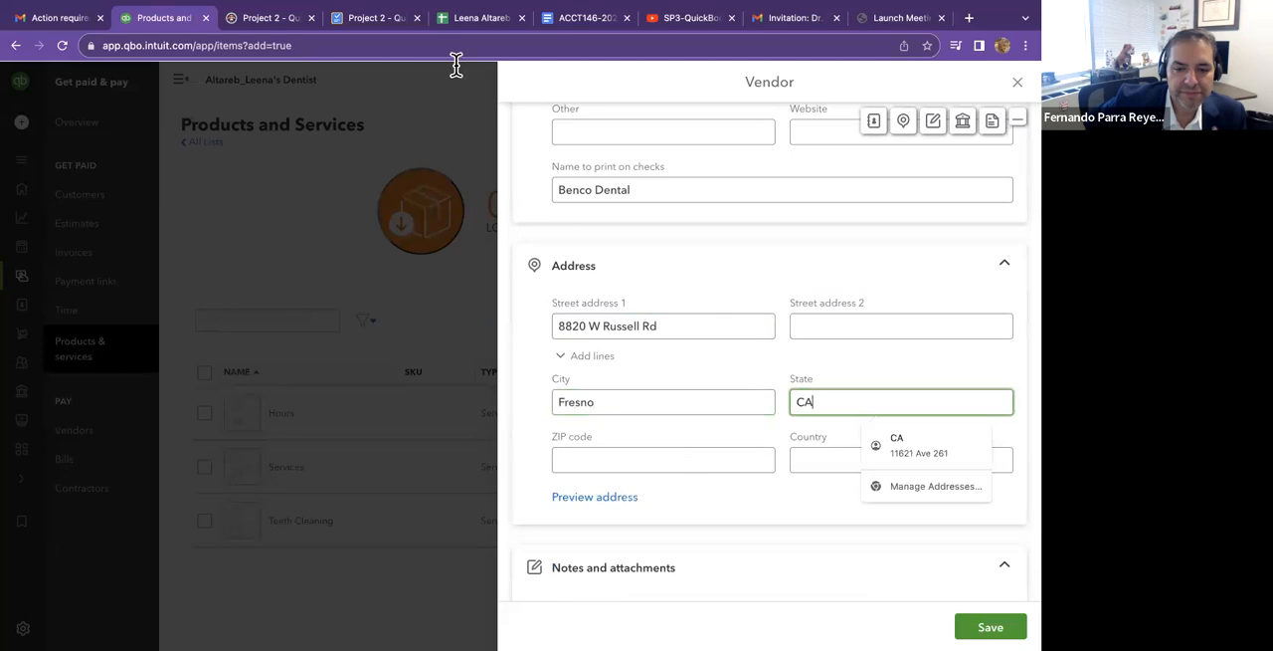
Fill in the Benco Dental vendor's ZIP code, copying it from cell J30 of the setup spreadsheet.
{"action": "key", "text": "Tab"}
{"action": "left_click", "coordinate": [464, 17]}
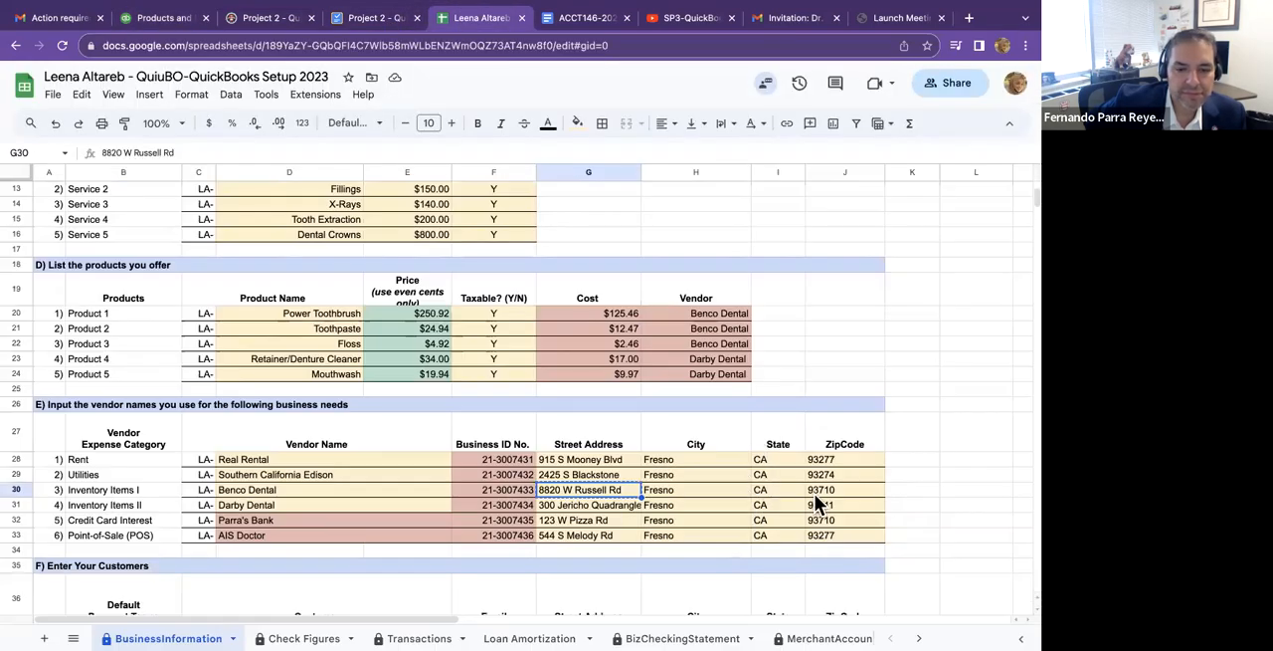
{"action": "right_click", "coordinate": [817, 489]}
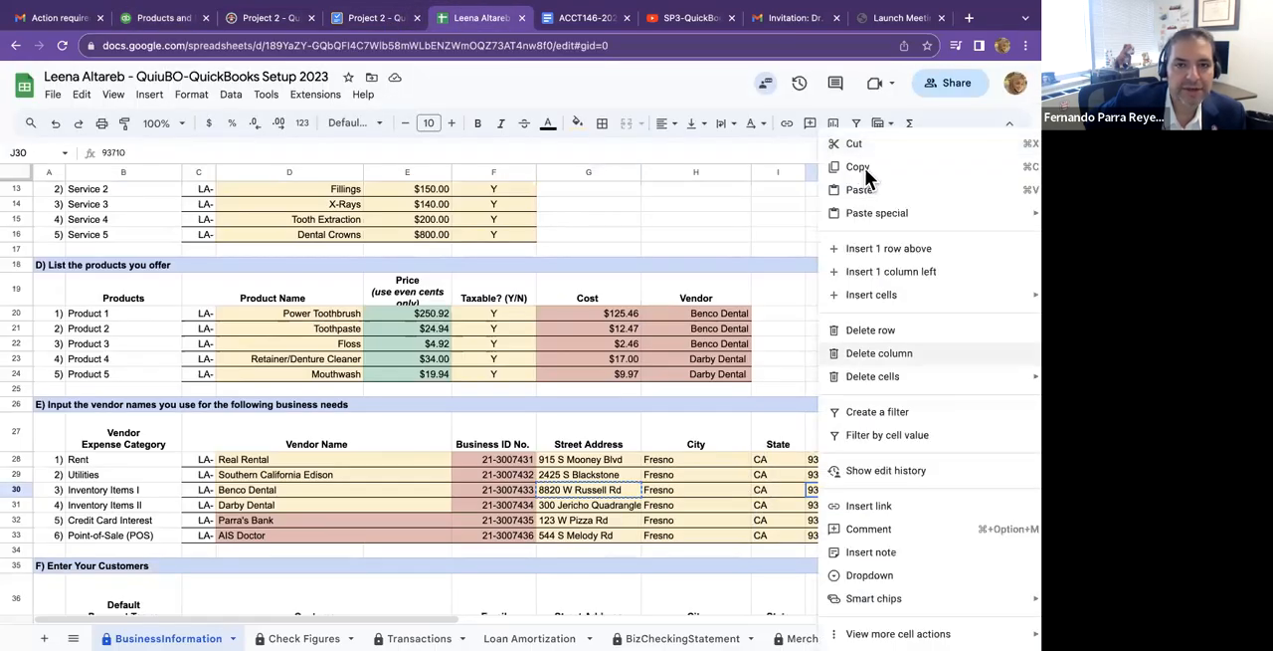
{"action": "key", "text": "super+c"}
{"action": "left_click", "coordinate": [159, 17]}
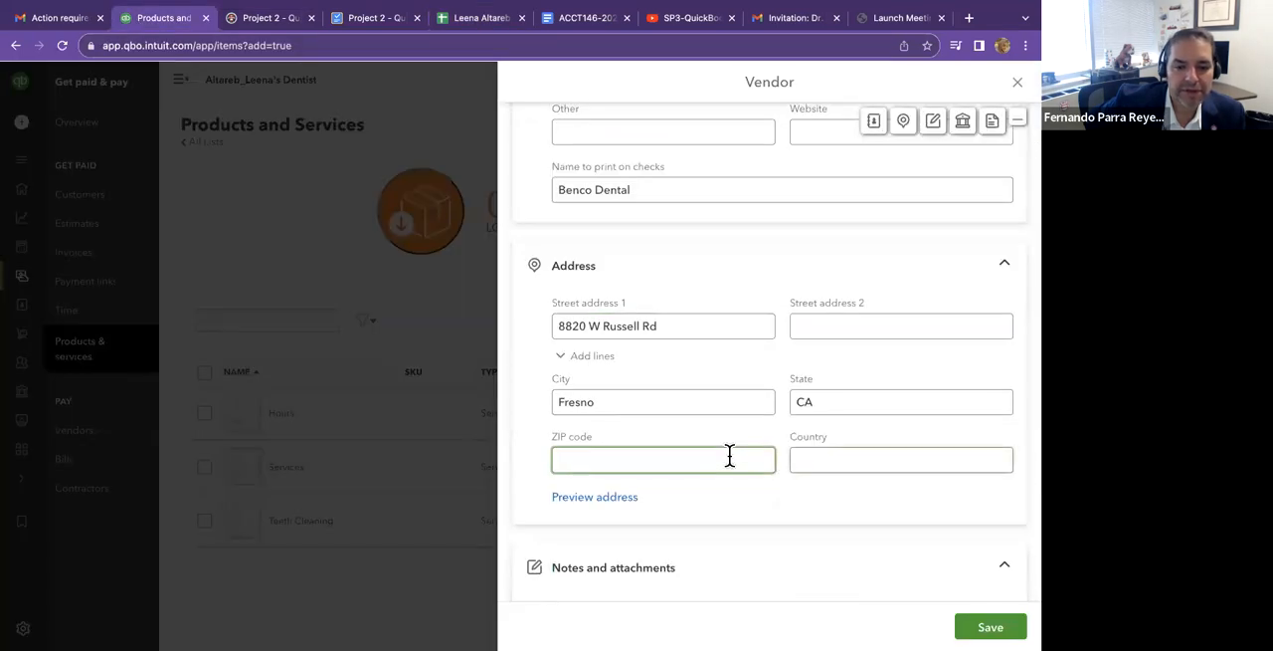
{"action": "key", "text": "super+v"}
Check the vendor section of the setup spreadsheet for an email address for Benco Dental.
{"action": "scroll", "coordinate": [765, 289], "scroll_direction": "up", "scroll_amount": 5}
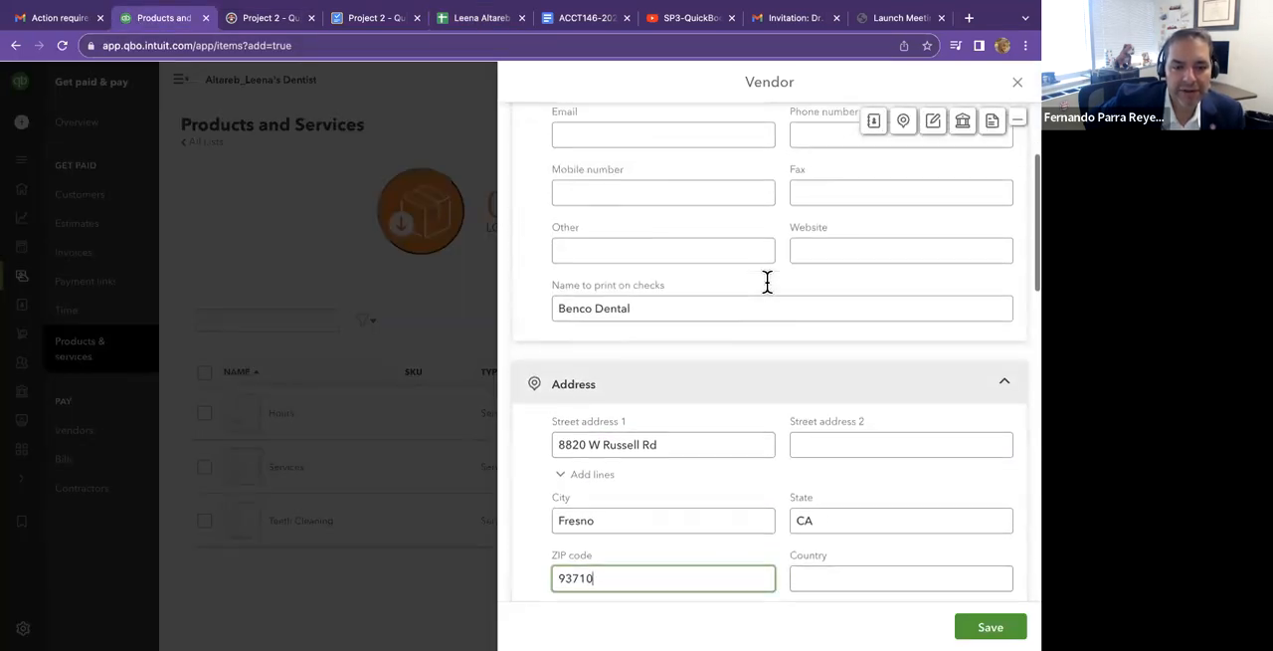
{"action": "left_click", "coordinate": [597, 308]}
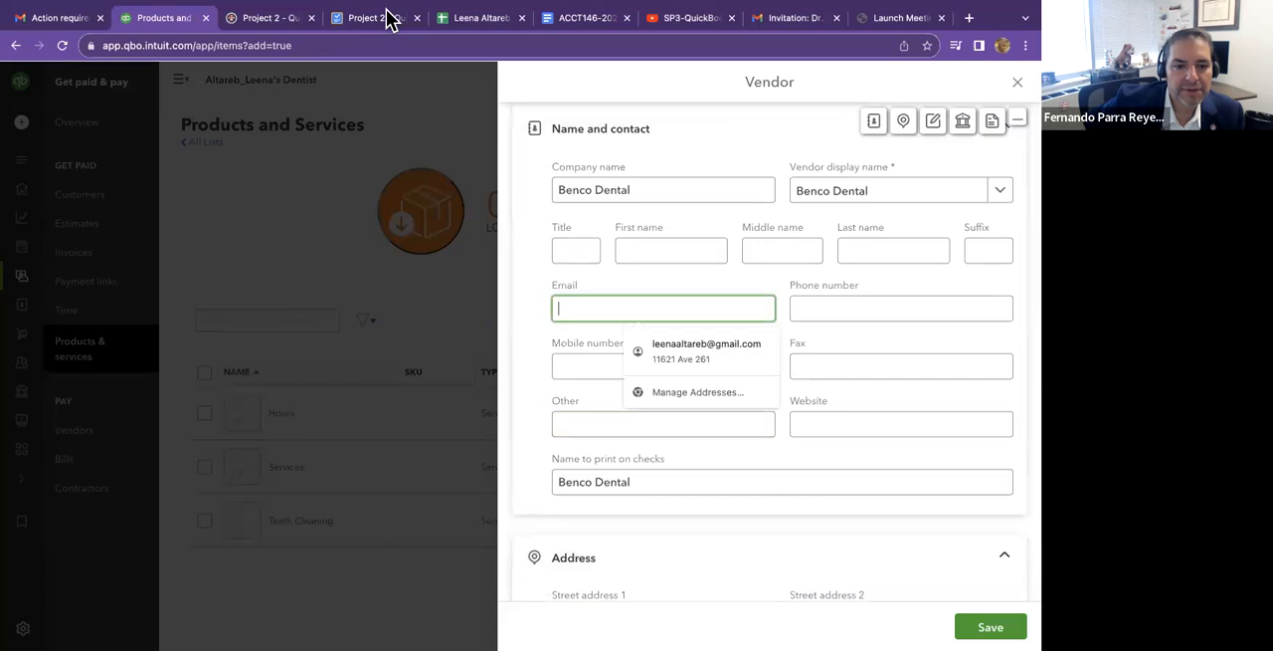
{"action": "left_click", "coordinate": [478, 19]}
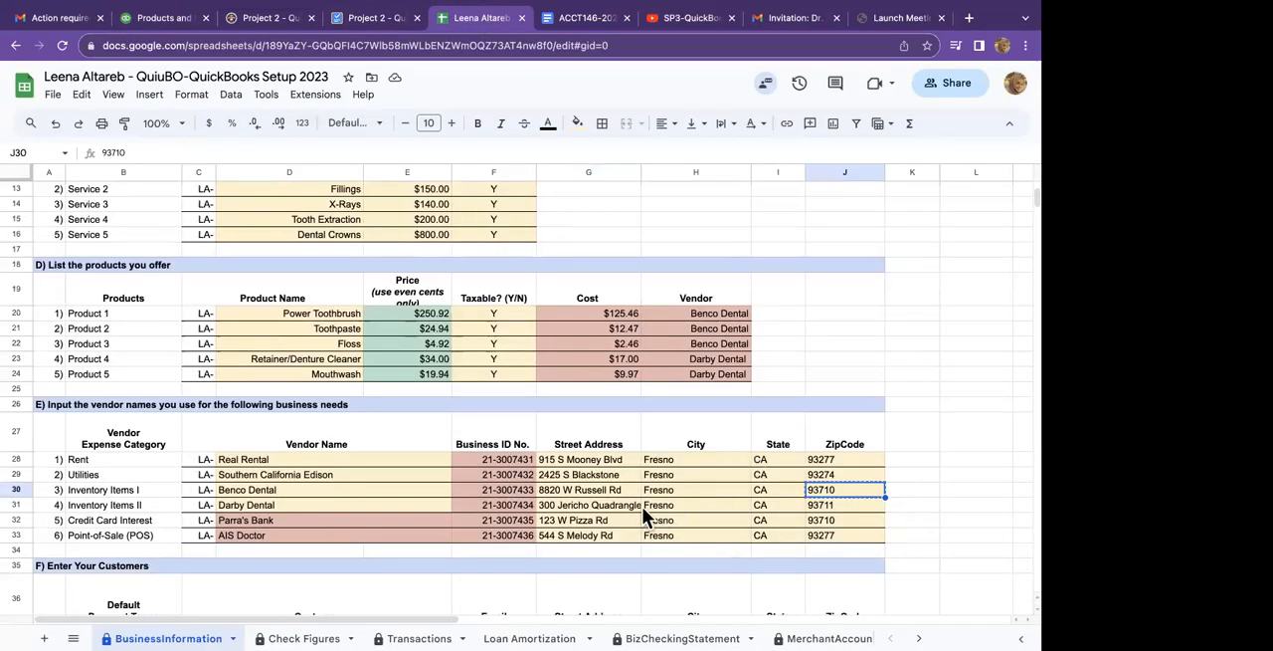
{"action": "scroll", "coordinate": [643, 513], "scroll_direction": "down", "scroll_amount": 1}
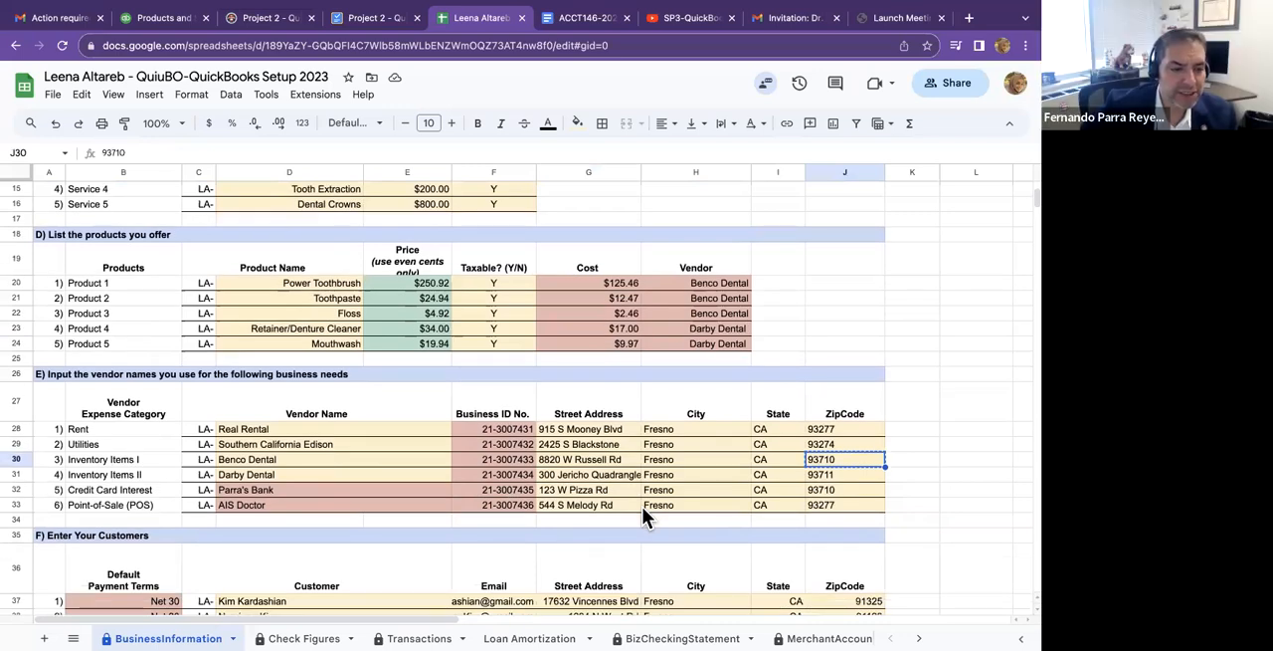
{"action": "left_click", "coordinate": [177, 18]}
{"action": "scroll", "coordinate": [735, 242], "scroll_direction": "up", "scroll_amount": 1}
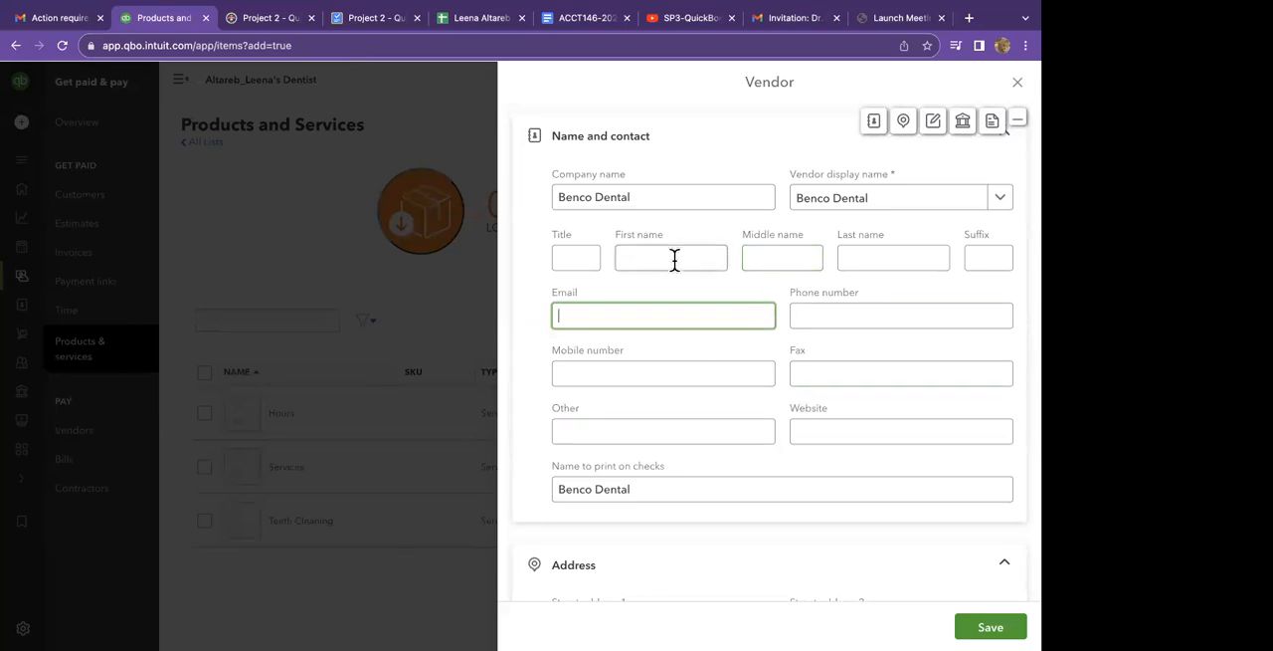
Fill in the Benco Dental vendor's Business ID No., copying it from cell F30 of the setup spreadsheet.
{"action": "scroll", "coordinate": [675, 267], "scroll_direction": "down", "scroll_amount": 2}
{"action": "scroll", "coordinate": [677, 271], "scroll_direction": "down", "scroll_amount": 10}
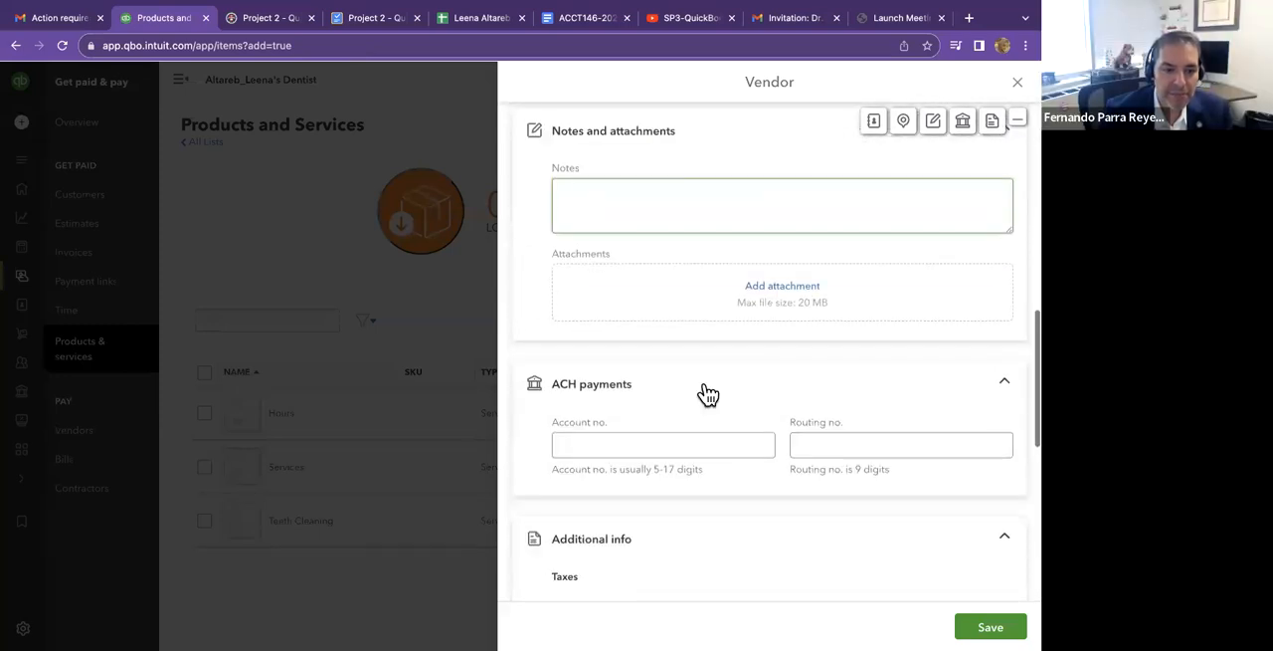
{"action": "scroll", "coordinate": [708, 395], "scroll_direction": "down", "scroll_amount": 5}
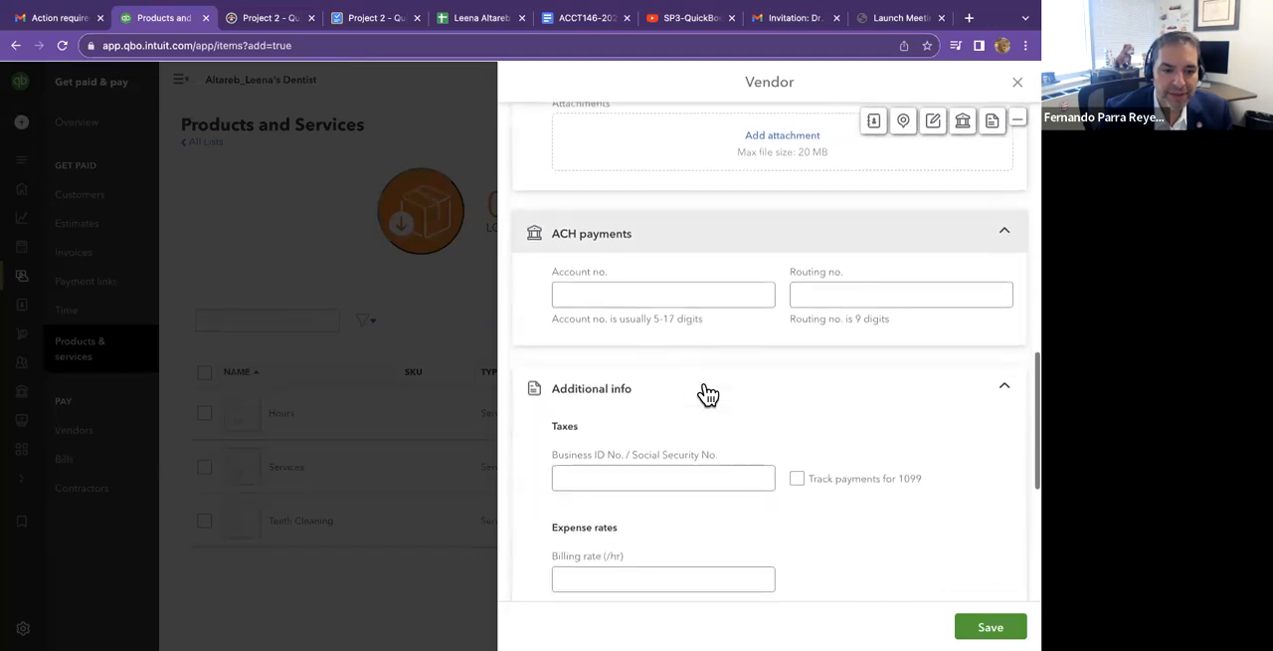
{"action": "left_click", "coordinate": [717, 298]}
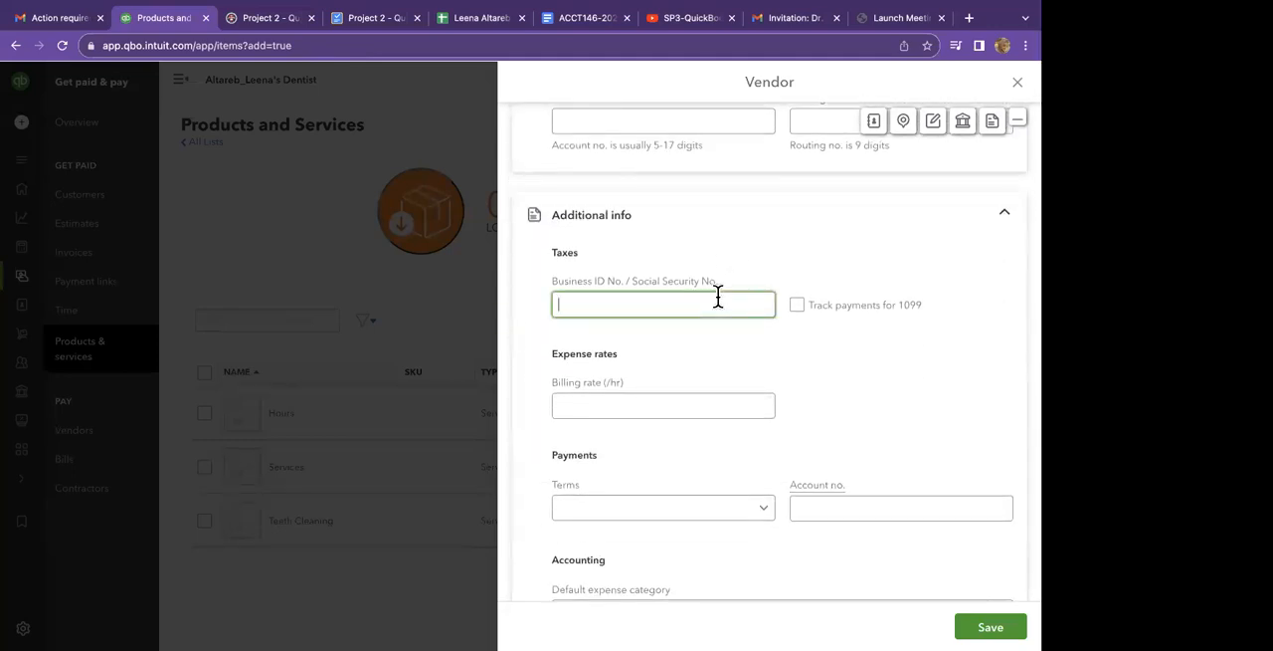
{"action": "left_click", "coordinate": [453, 19]}
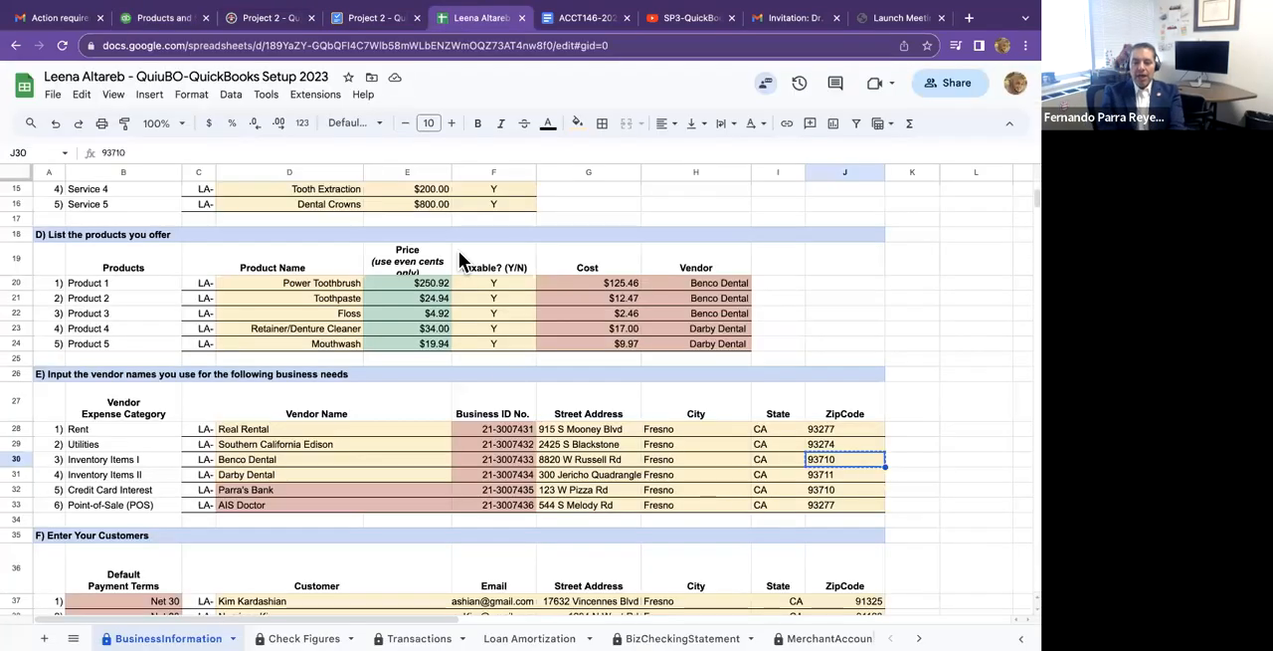
{"action": "left_click", "coordinate": [509, 430]}
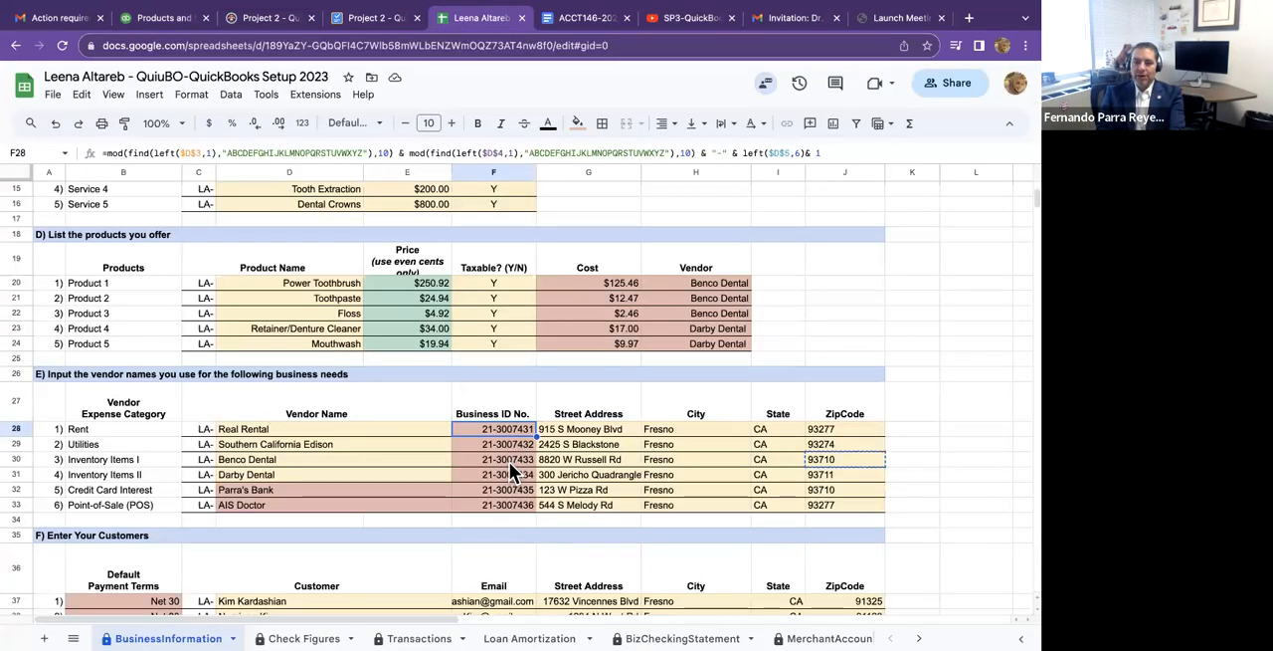
{"action": "left_click", "coordinate": [509, 461]}
{"action": "right_click", "coordinate": [509, 461]}
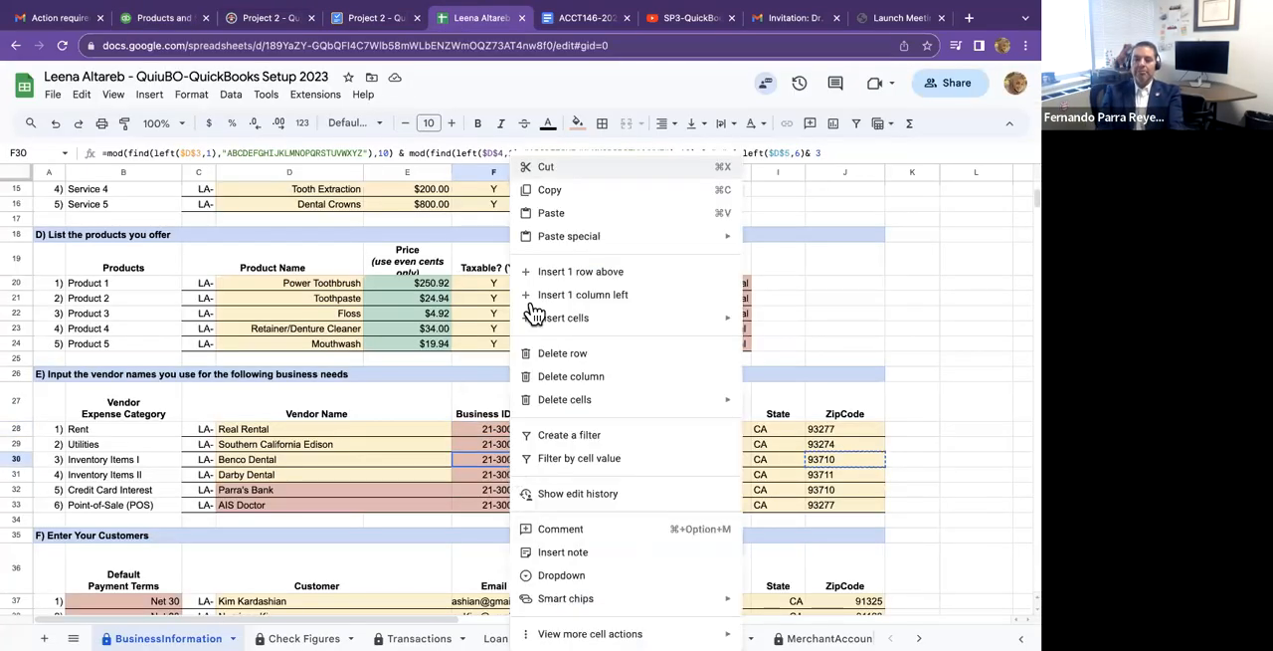
{"action": "left_click", "coordinate": [554, 203]}
{"action": "left_click", "coordinate": [139, 18]}
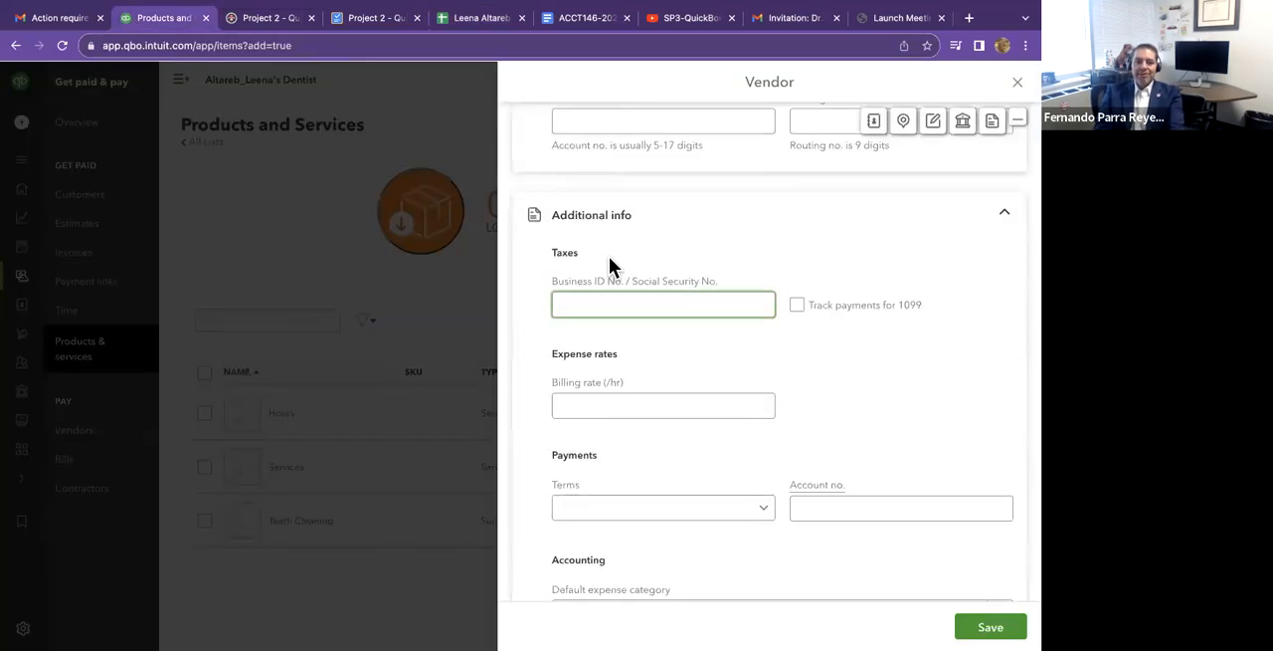
{"action": "key", "text": "ctrl+v"}
Turn on 1099 payment tracking for the Benco Dental vendor and save both the vendor and the Power Toothbrush item.
{"action": "left_click", "coordinate": [840, 346]}
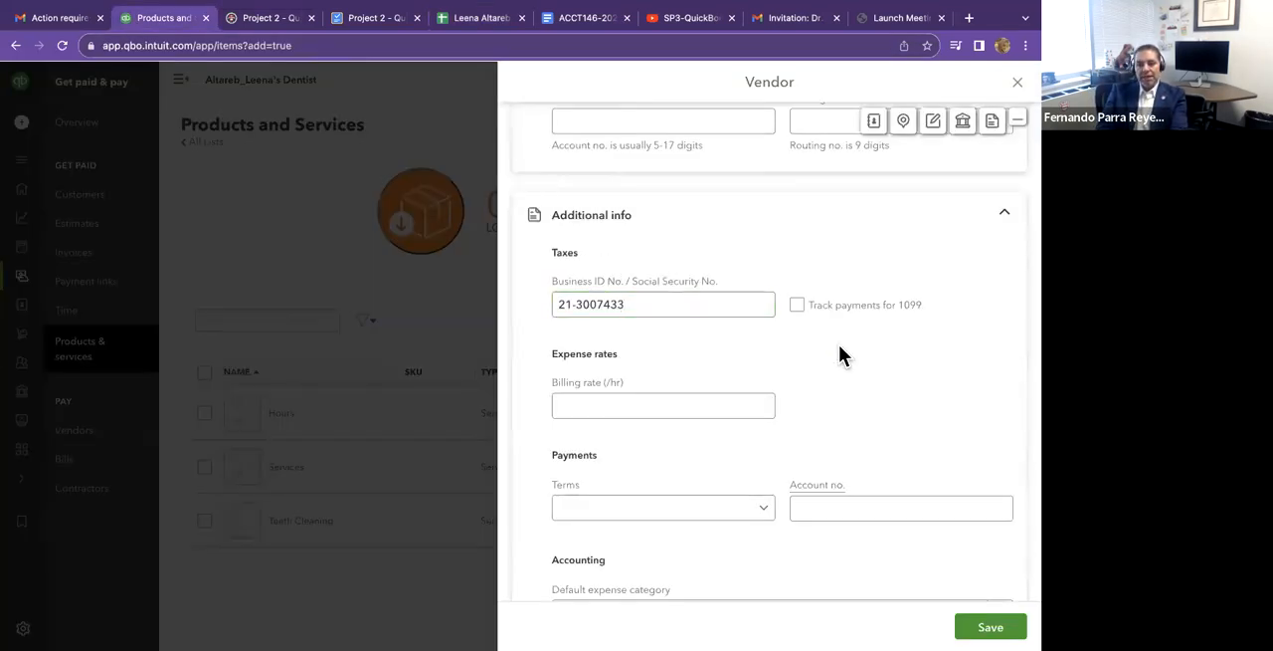
{"action": "scroll", "coordinate": [839, 349], "scroll_direction": "down", "scroll_amount": 1}
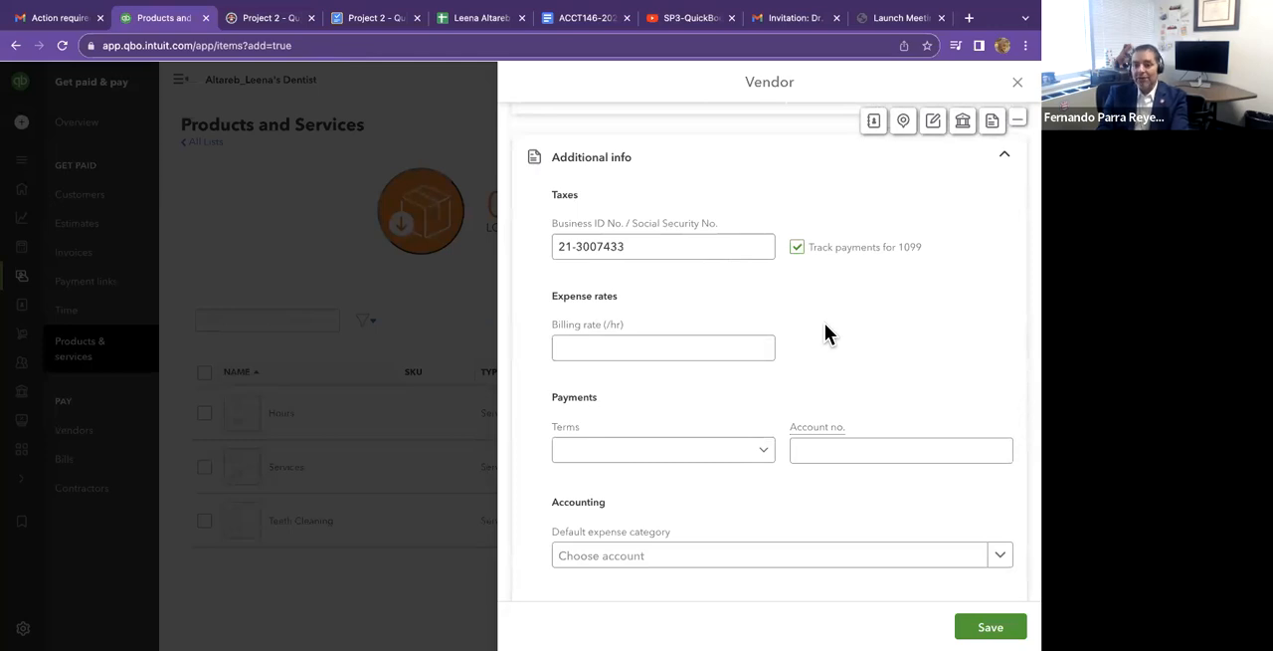
{"action": "scroll", "coordinate": [898, 382], "scroll_direction": "down", "scroll_amount": 1}
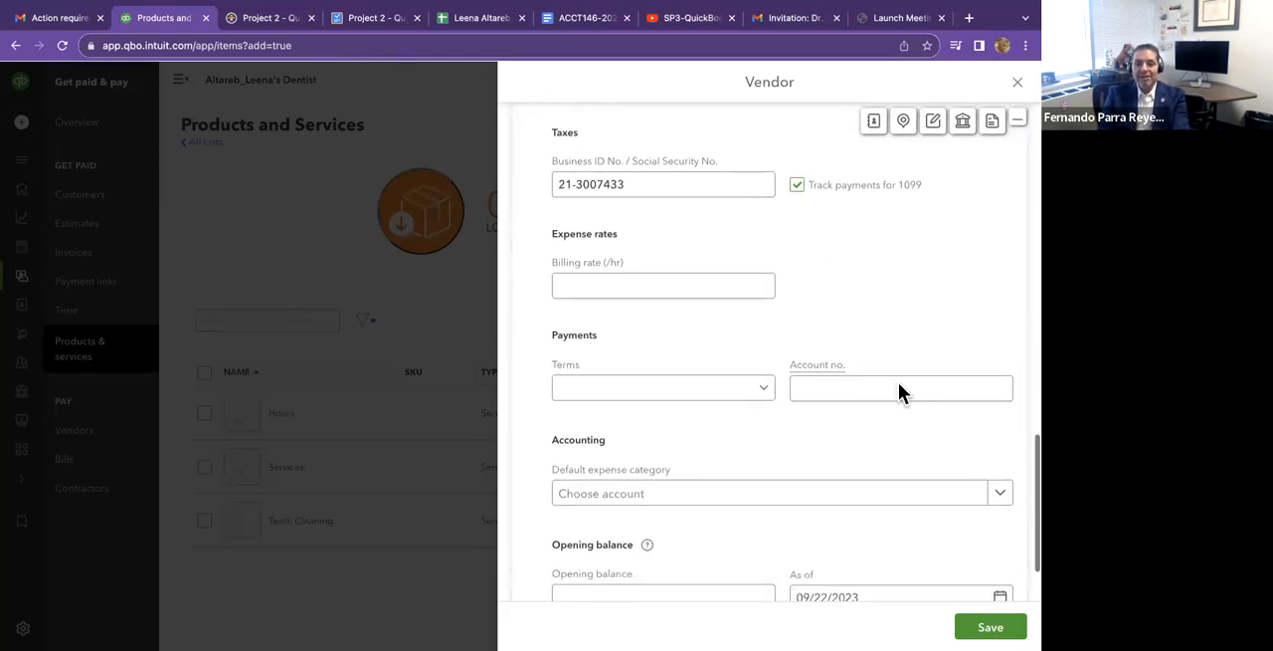
{"action": "left_click", "coordinate": [991, 626]}
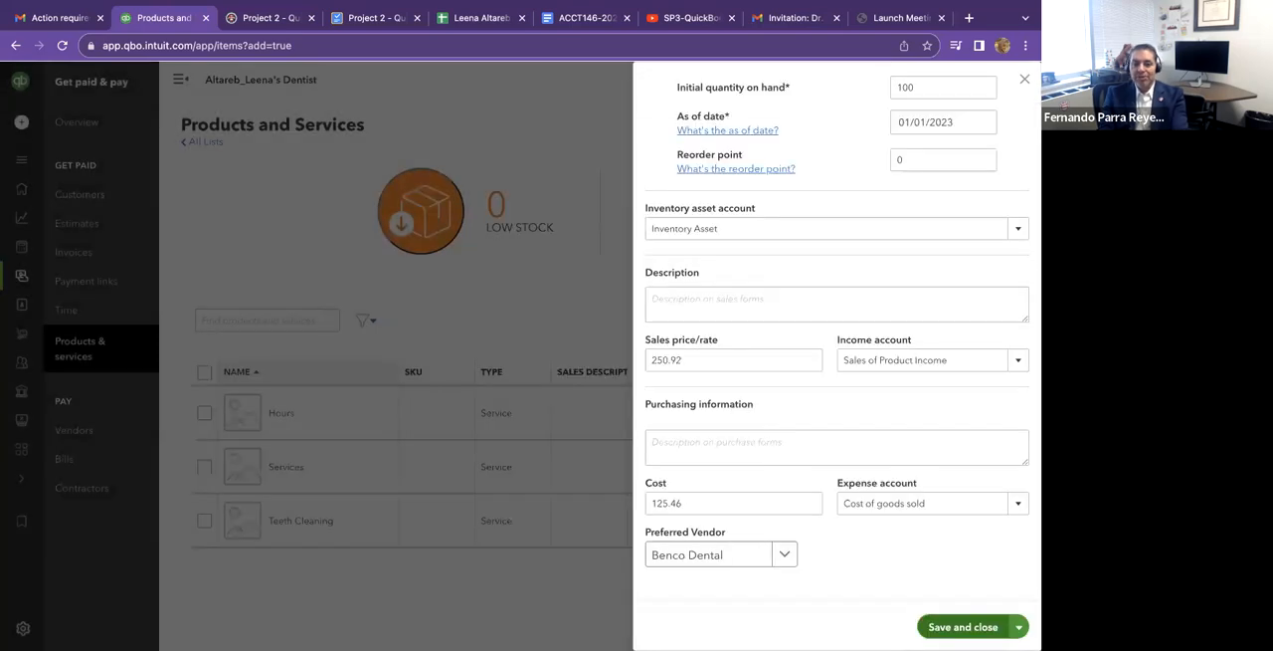
{"action": "left_click", "coordinate": [967, 627]}
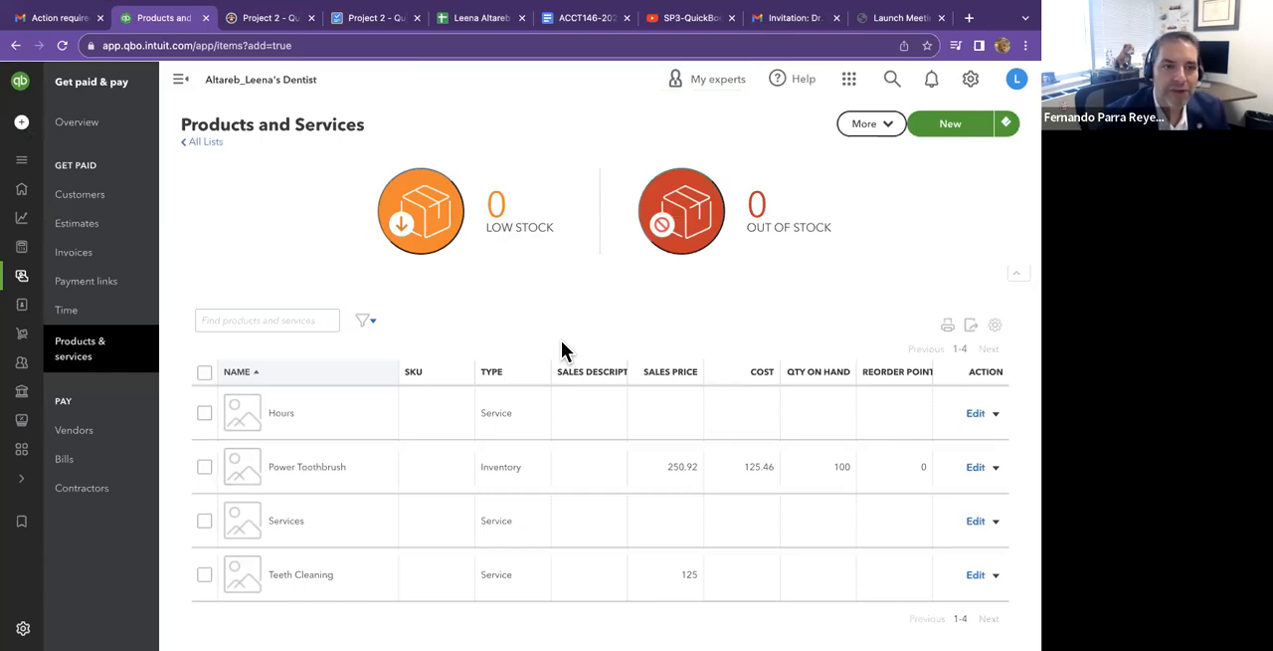
Switch to the ACCT146-2023f-Quickbooks Assignment document and review the setup instructions from Step 4 through Step 9.
{"action": "left_click", "coordinate": [478, 22]}
{"action": "left_click", "coordinate": [580, 18]}
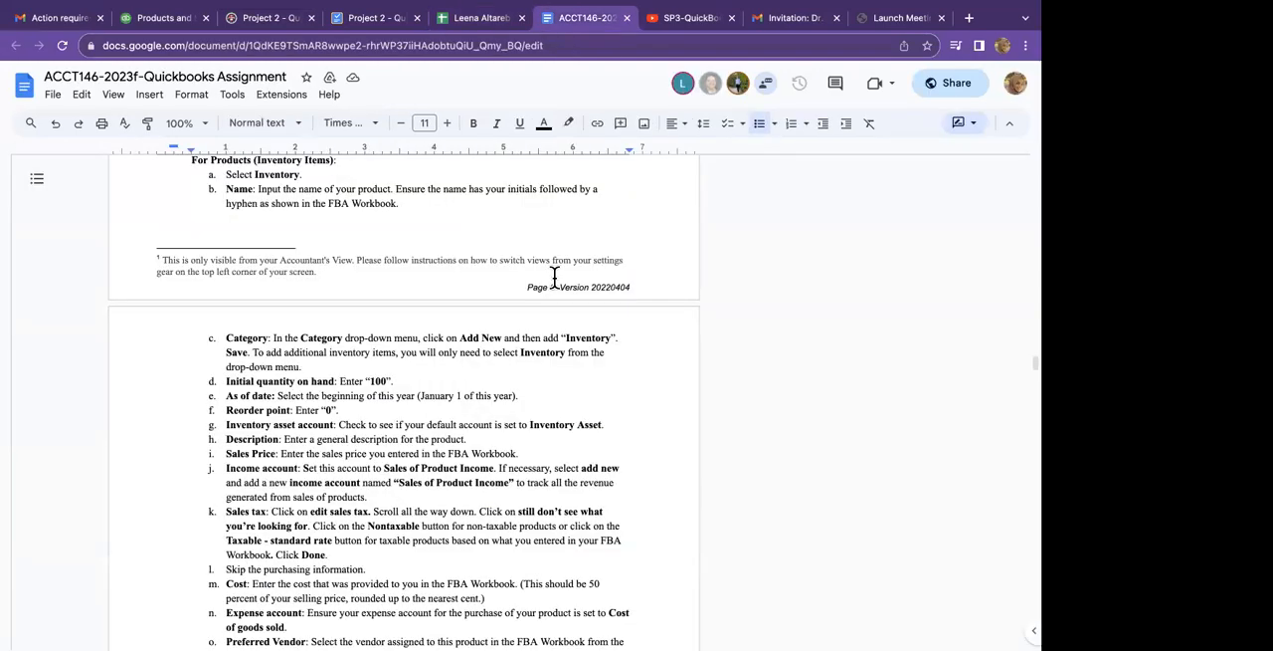
{"action": "scroll", "coordinate": [554, 276], "scroll_direction": "up", "scroll_amount": 15}
{"action": "scroll", "coordinate": [554, 276], "scroll_direction": "up", "scroll_amount": 10}
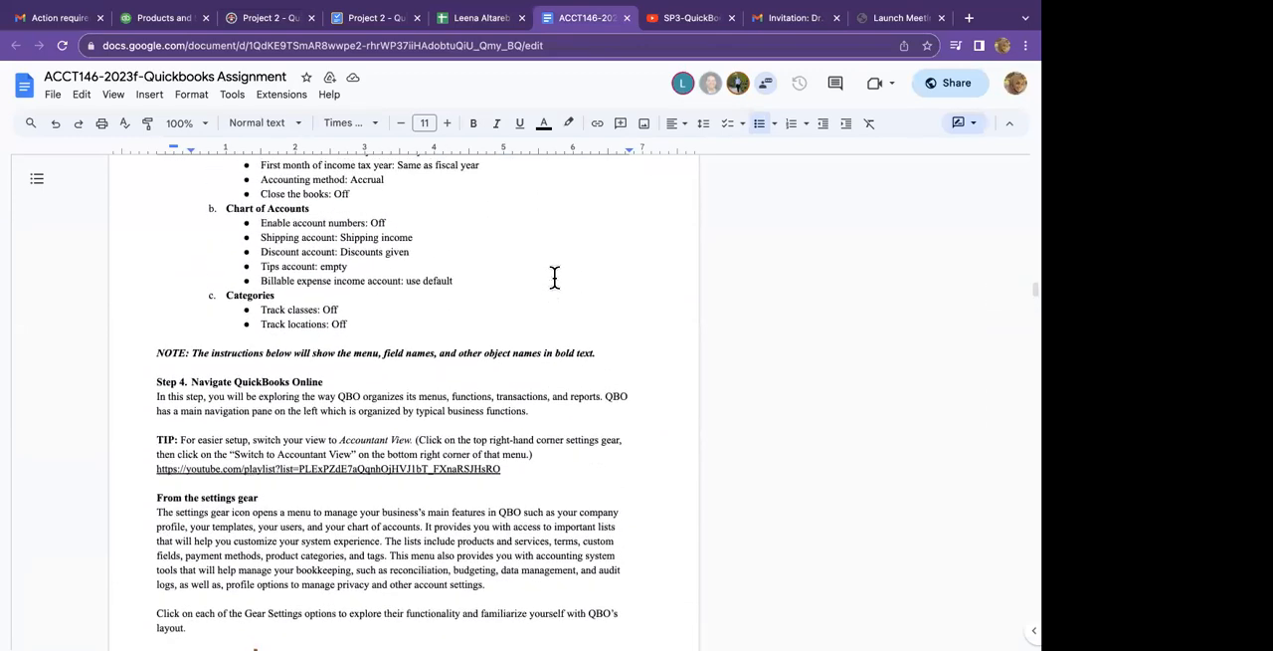
{"action": "scroll", "coordinate": [554, 277], "scroll_direction": "down", "scroll_amount": 4}
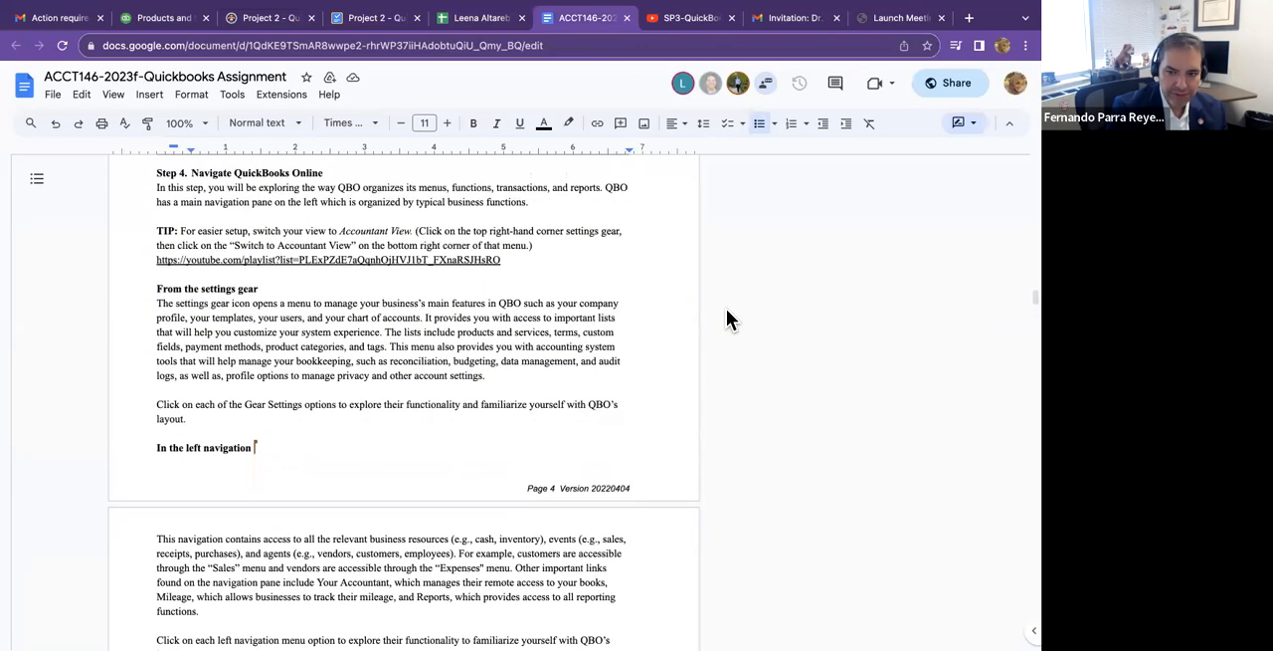
{"action": "scroll", "coordinate": [726, 319], "scroll_direction": "down", "scroll_amount": 7}
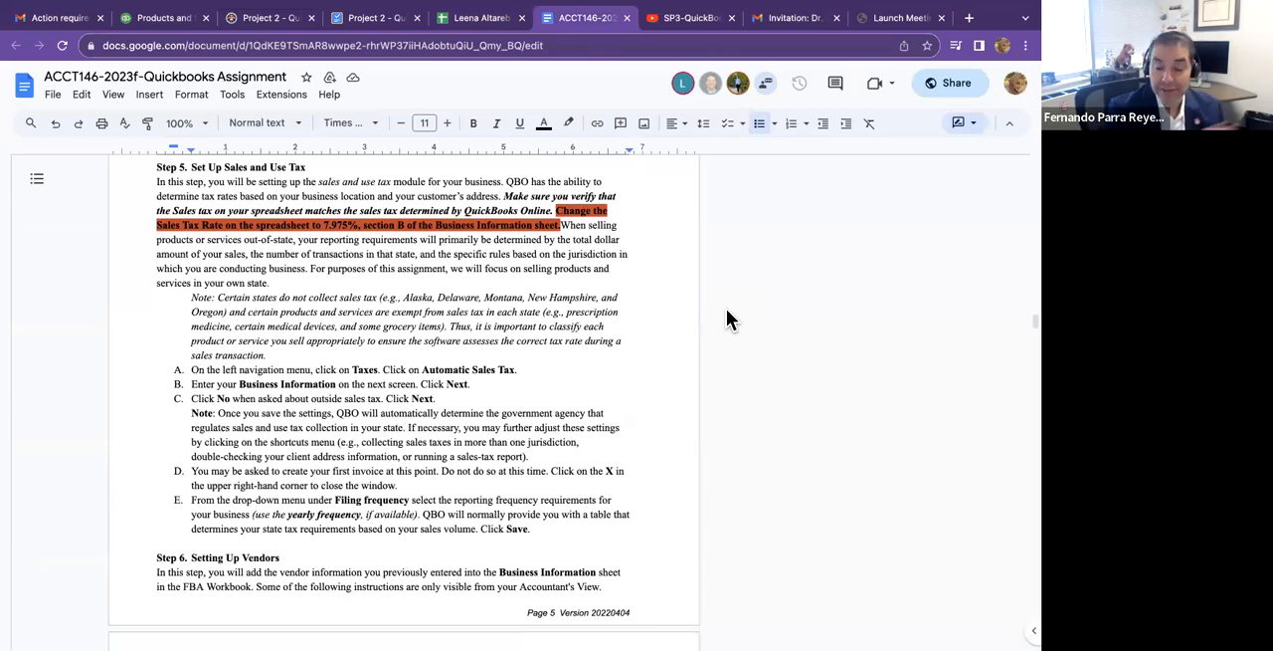
{"action": "scroll", "coordinate": [726, 309], "scroll_direction": "down", "scroll_amount": 1}
{"action": "scroll", "coordinate": [727, 308], "scroll_direction": "up", "scroll_amount": 1}
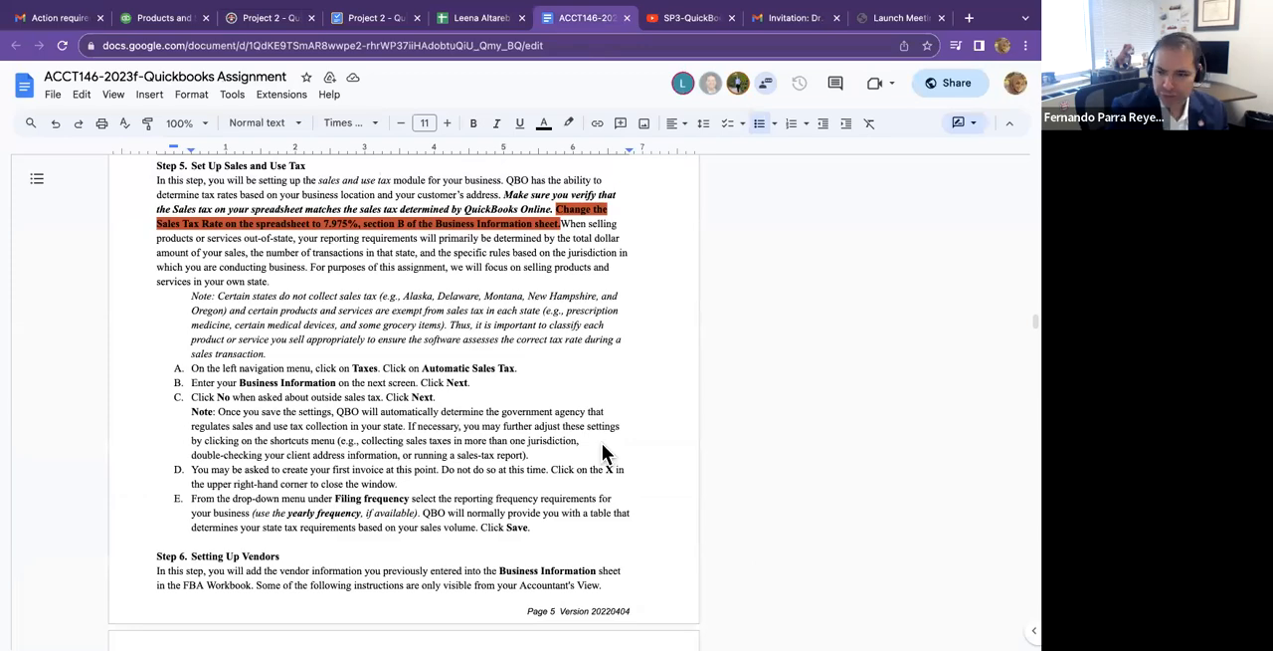
{"action": "scroll", "coordinate": [531, 534], "scroll_direction": "down", "scroll_amount": 5}
{"action": "scroll", "coordinate": [531, 529], "scroll_direction": "down", "scroll_amount": 4}
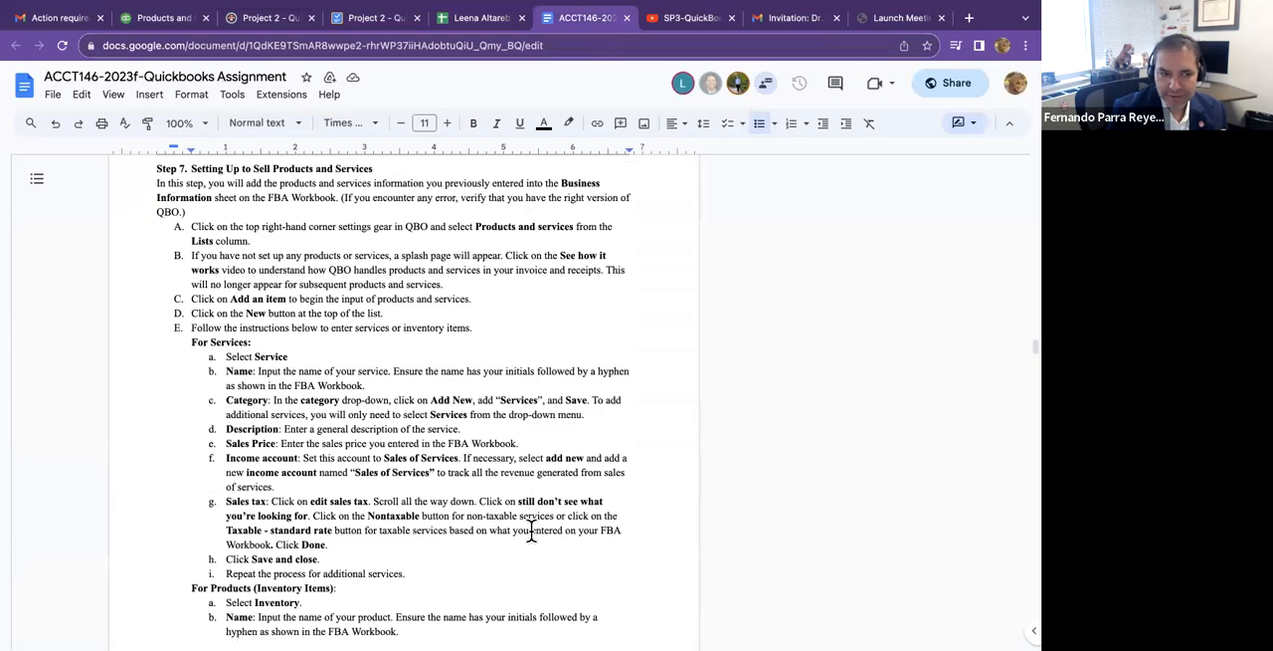
{"action": "scroll", "coordinate": [532, 538], "scroll_direction": "down", "scroll_amount": 1}
{"action": "scroll", "coordinate": [531, 539], "scroll_direction": "up", "scroll_amount": 2}
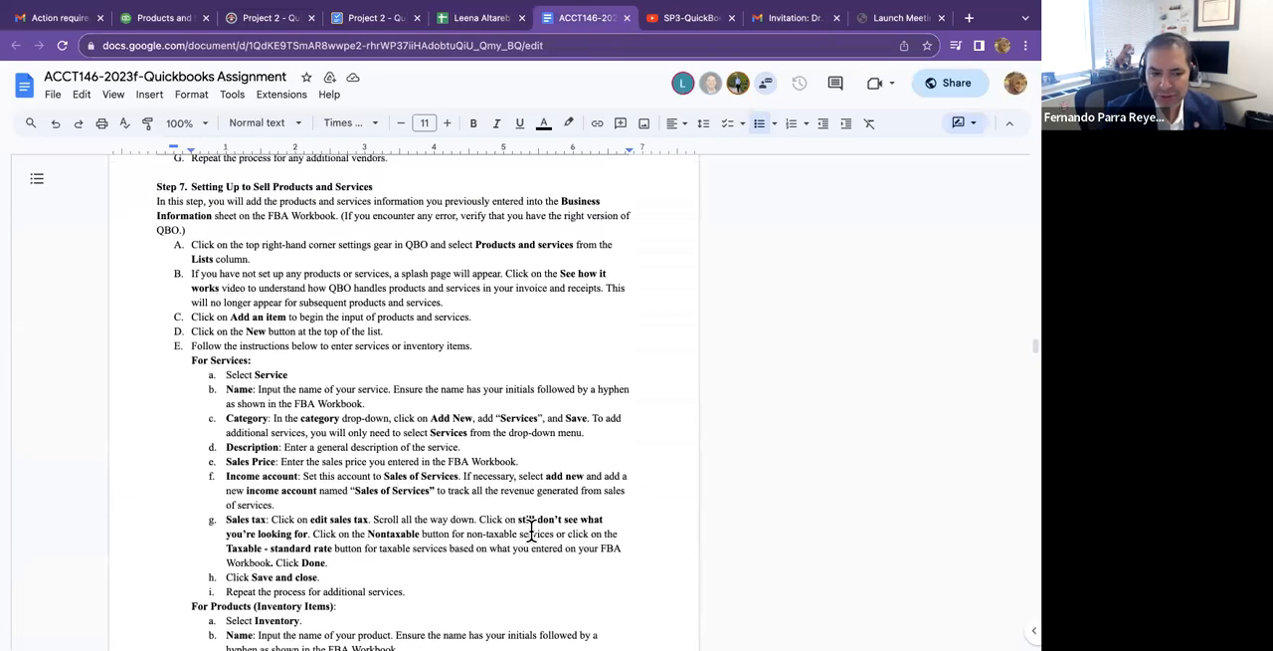
{"action": "scroll", "coordinate": [531, 534], "scroll_direction": "down", "scroll_amount": 6}
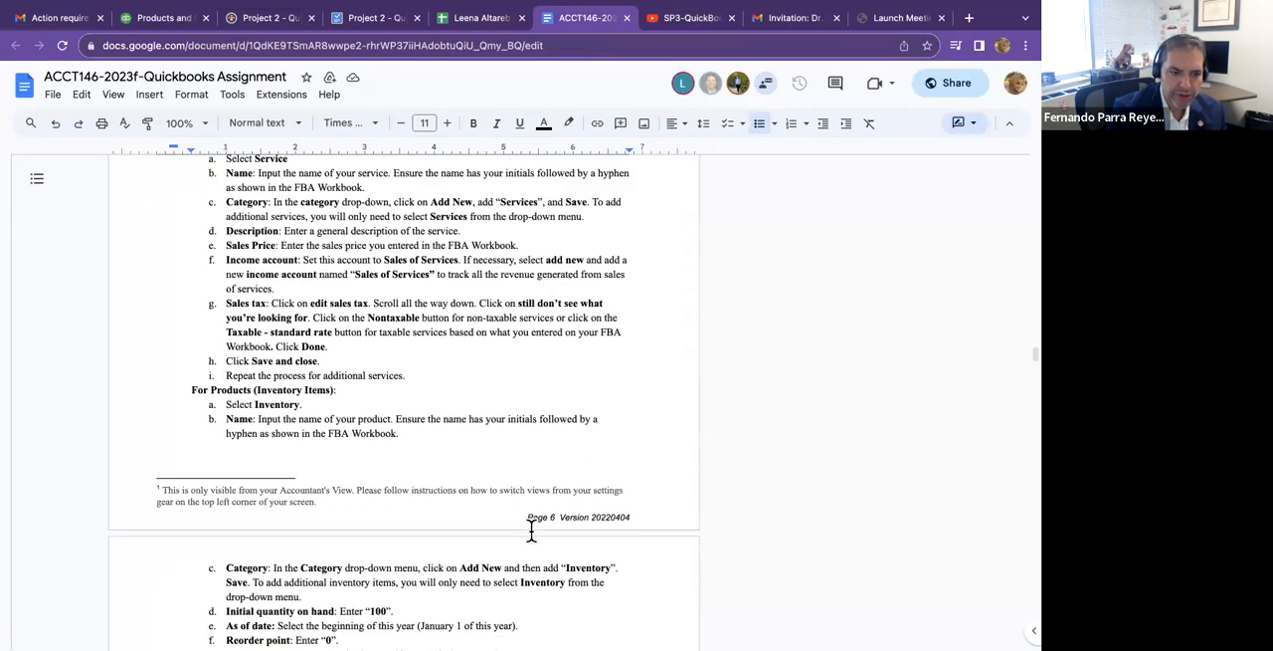
{"action": "scroll", "coordinate": [531, 530], "scroll_direction": "down", "scroll_amount": 5}
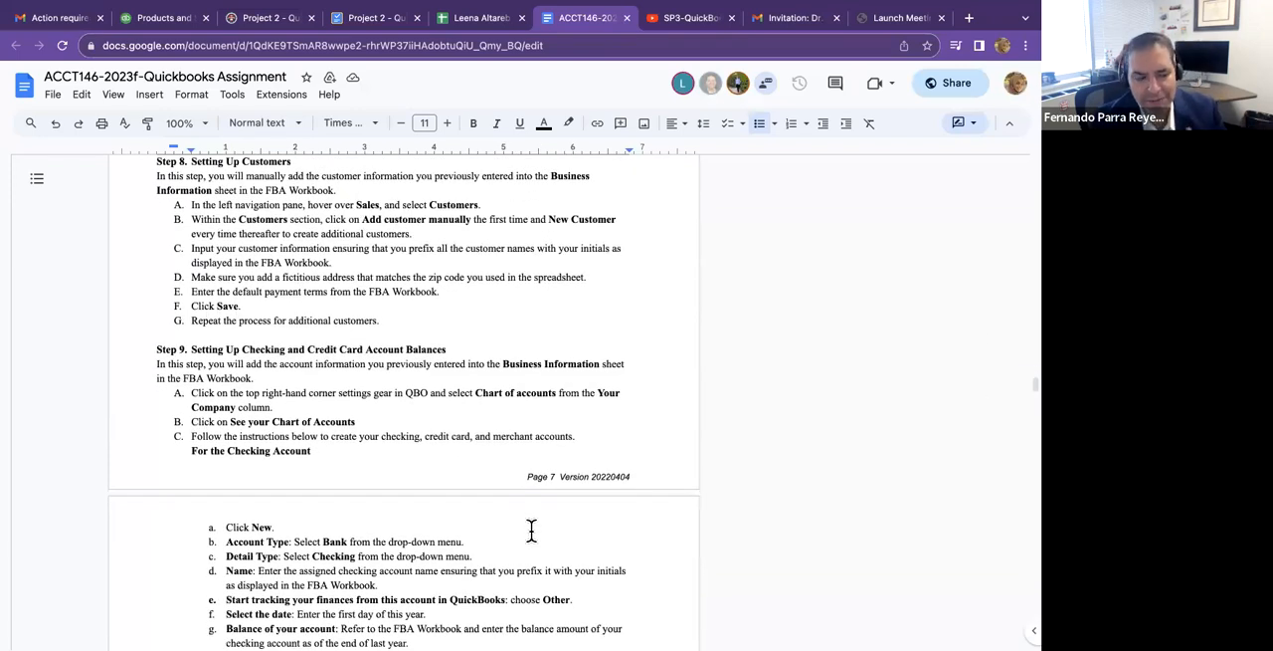
{"action": "scroll", "coordinate": [531, 530], "scroll_direction": "down", "scroll_amount": 3}
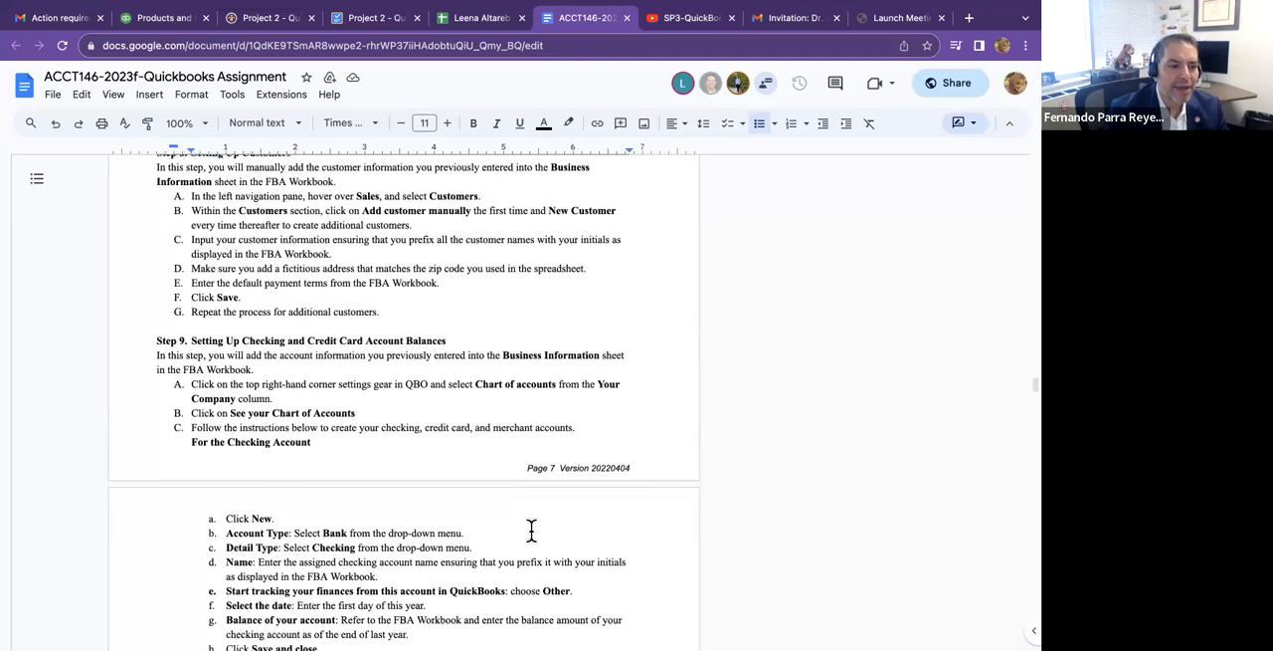